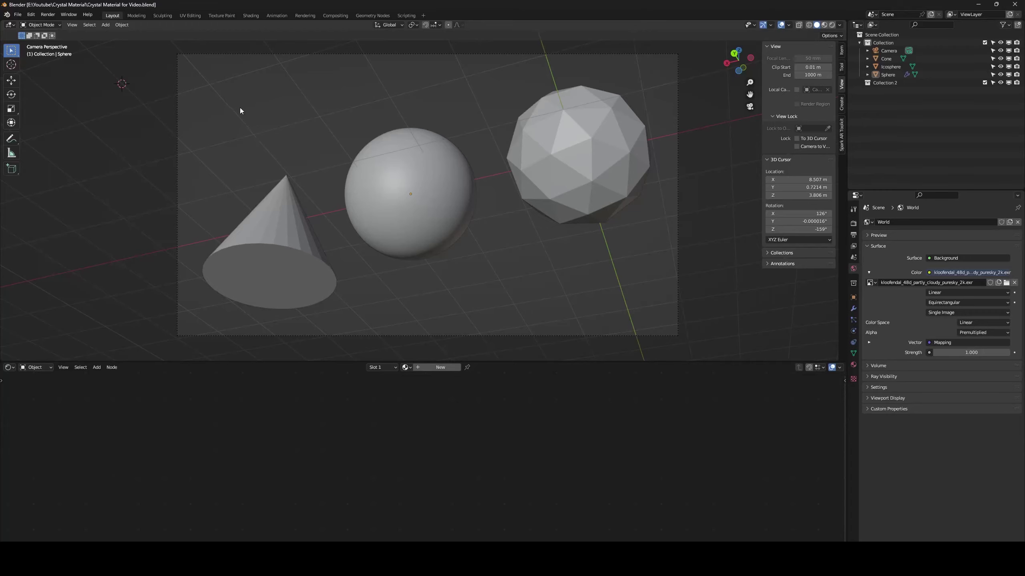
Inspect the cone, sphere and icosphere from another angle, and return to the camera view
middle_click_drag(241, 107, 239, 86)
scroll(274, 115, "down", 3)
middle_click_drag(312, 144, 336, 203)
left_click(345, 218)
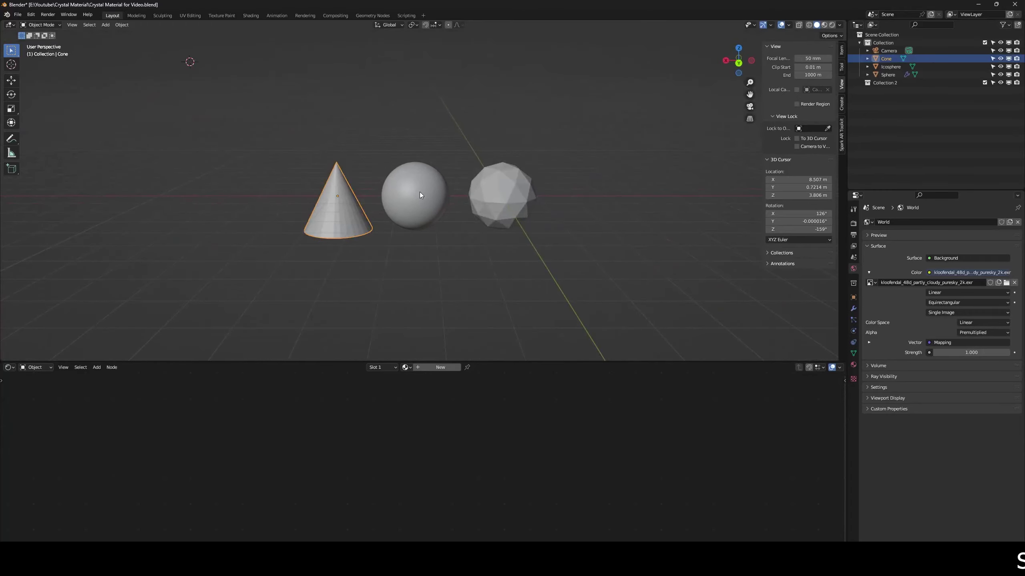
left_click(494, 184)
middle_click_drag(494, 185, 451, 193)
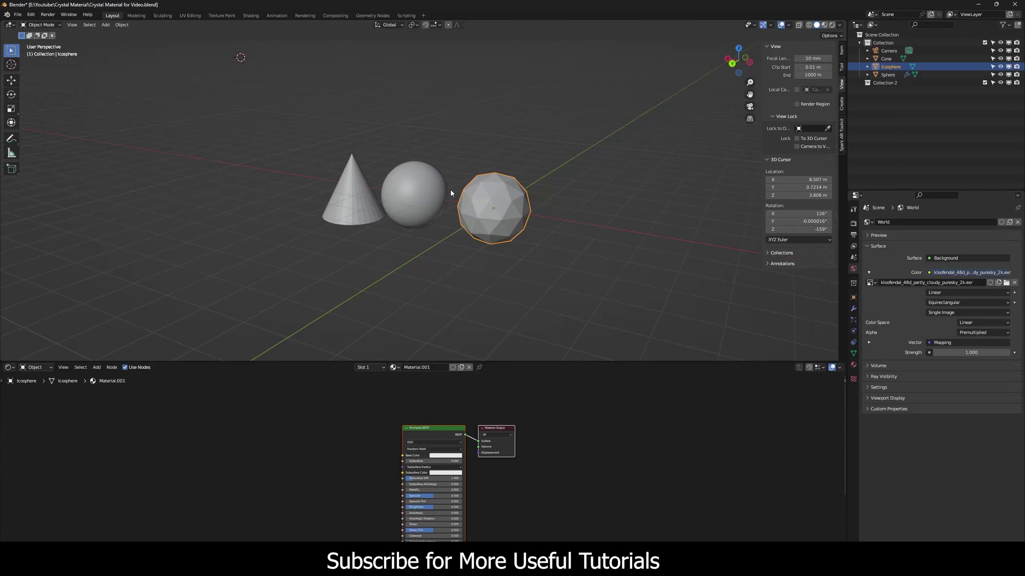
key("KP_0")
Unlink the existing material from the icosphere
left_click(431, 205)
left_click(536, 180)
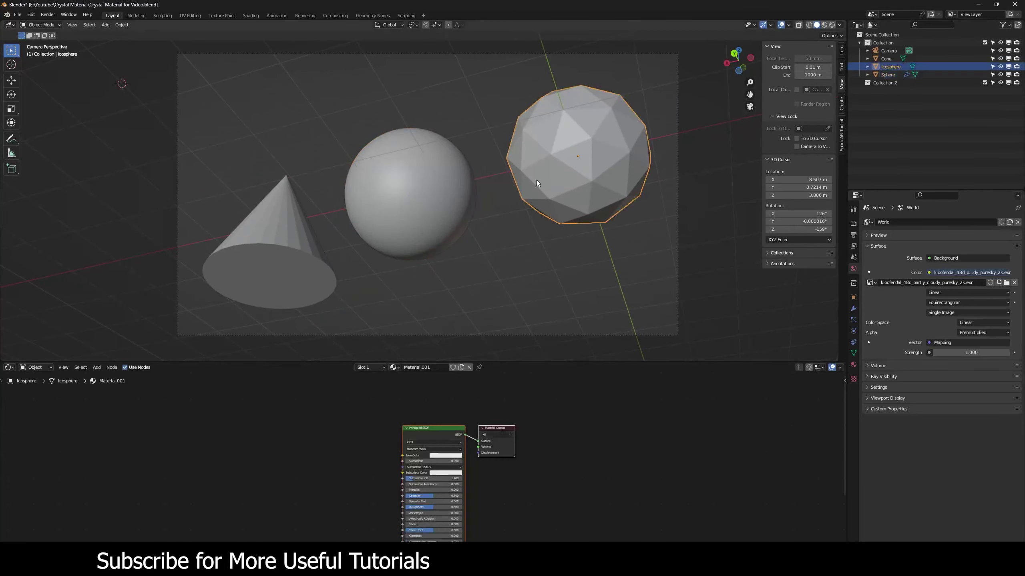
left_click(471, 368)
Create a new material on the sphere and delete its Principled BSDF node
left_click(415, 212)
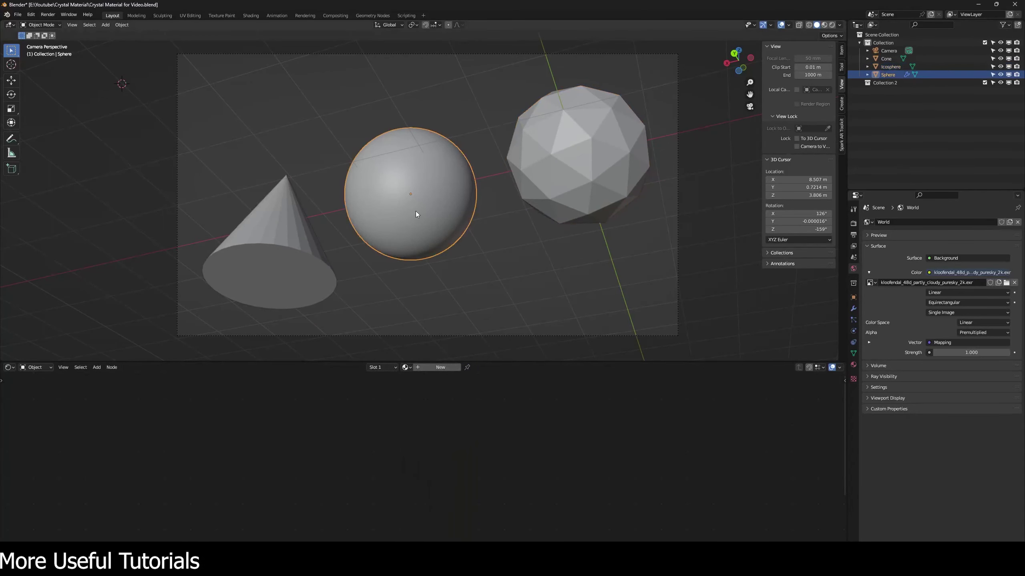
left_click(436, 368)
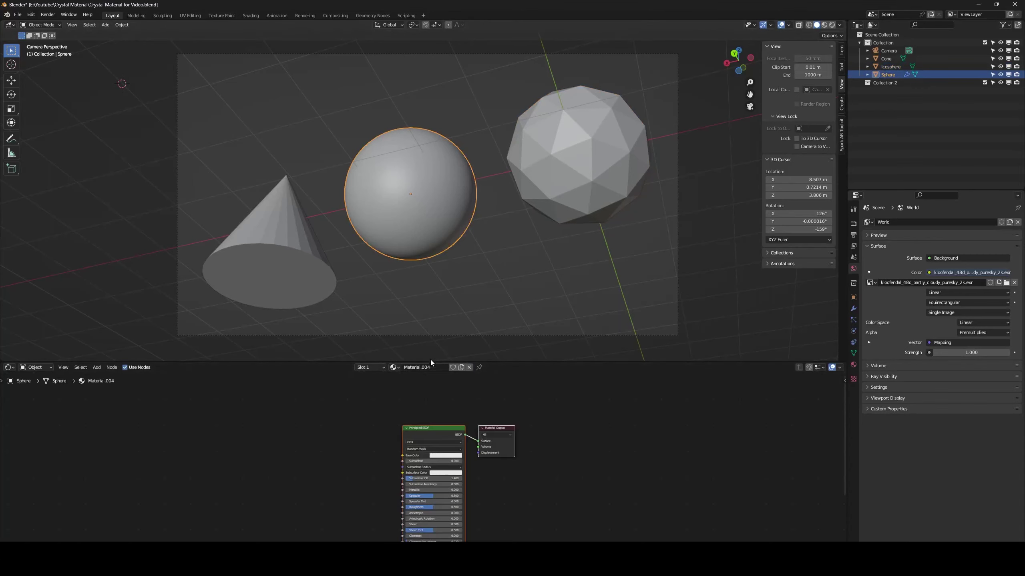
middle_click_drag(448, 408, 421, 411)
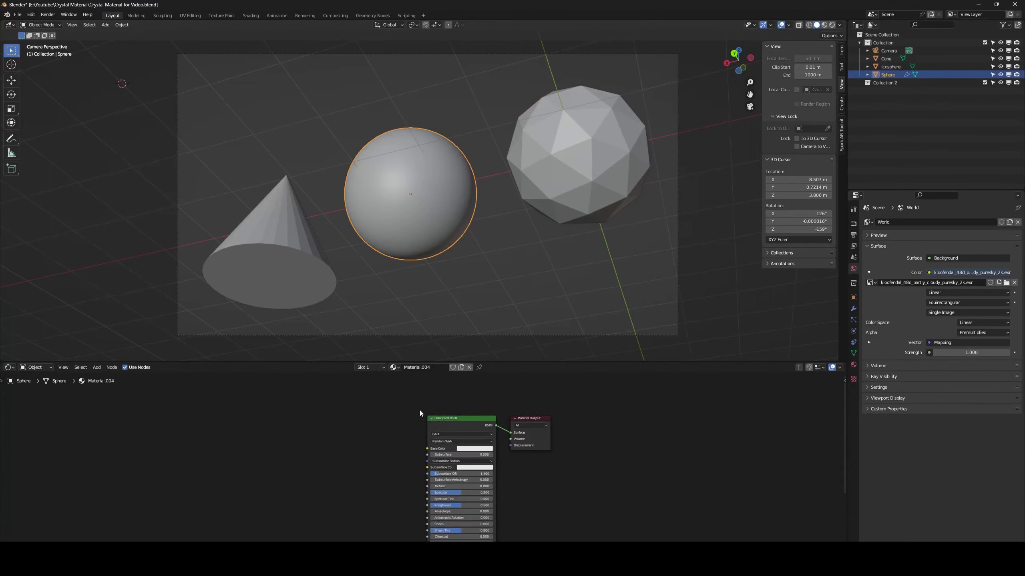
left_click_drag(445, 422, 439, 429)
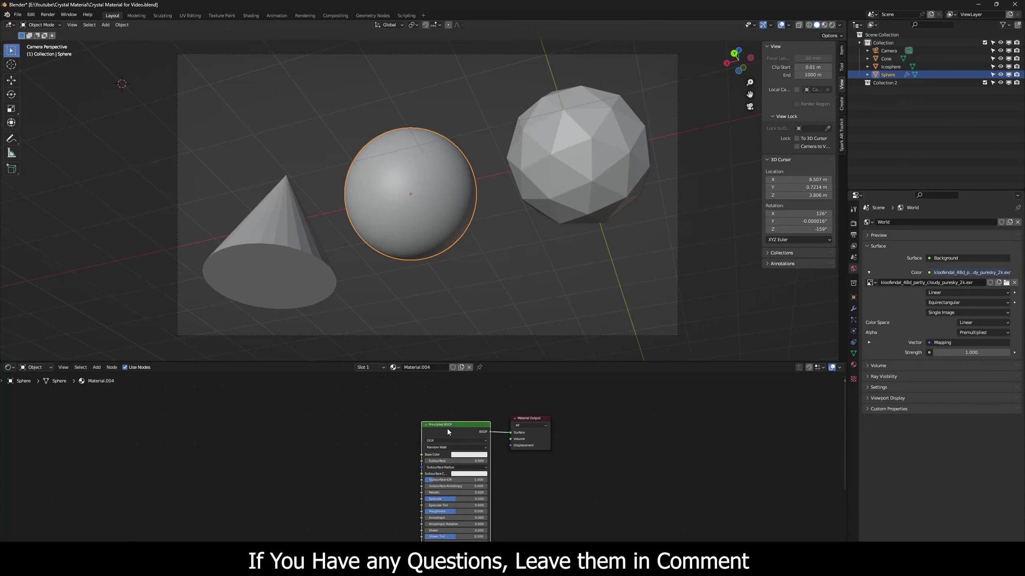
key("x")
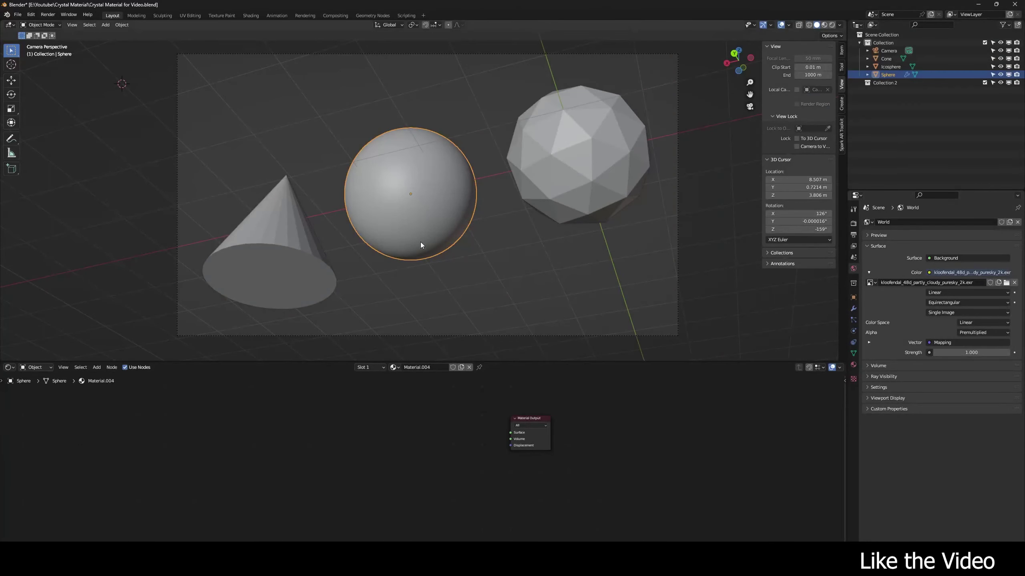
Switch the viewport to rendered shading and limit the render region to the area around the sphere
key("z")
left_click(526, 153)
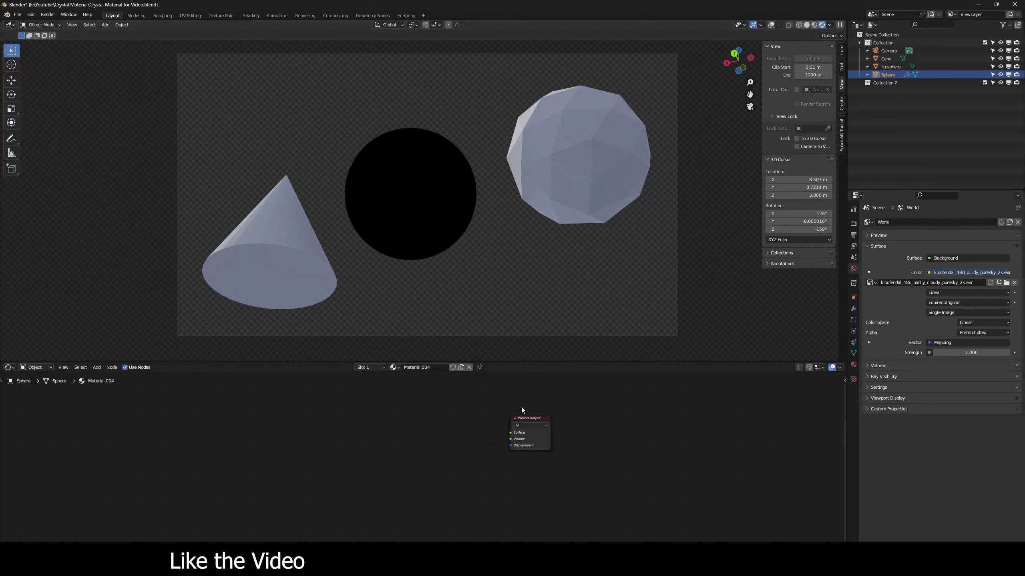
middle_click_drag(548, 445, 544, 437)
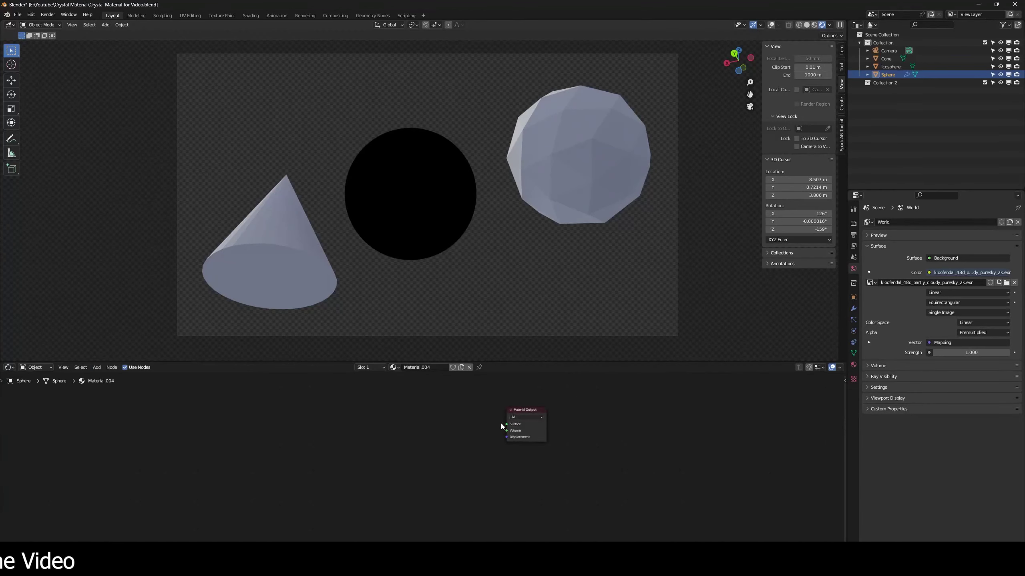
key("a")
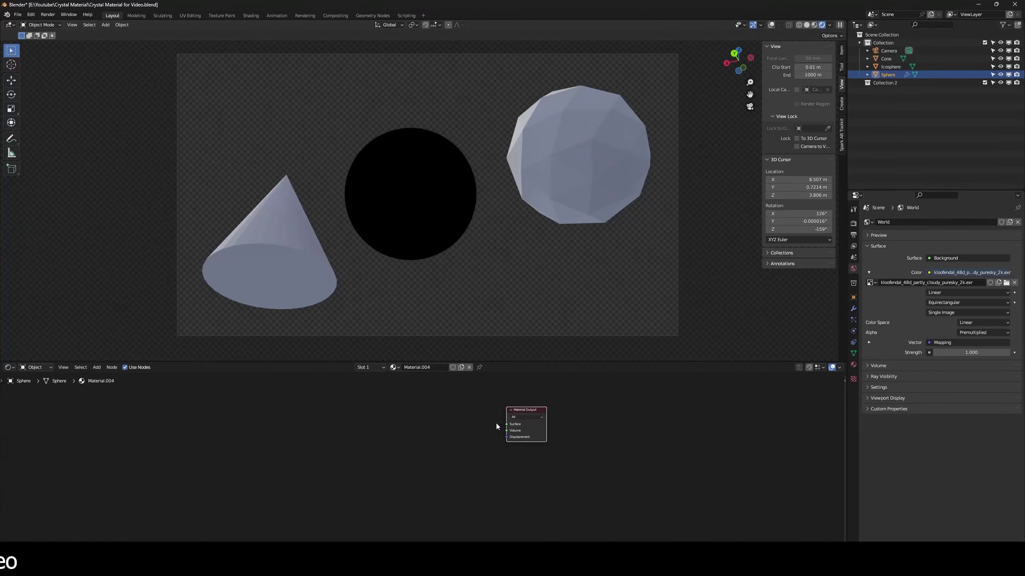
left_click(421, 421)
key("shift+a")
key("ctrl+b")
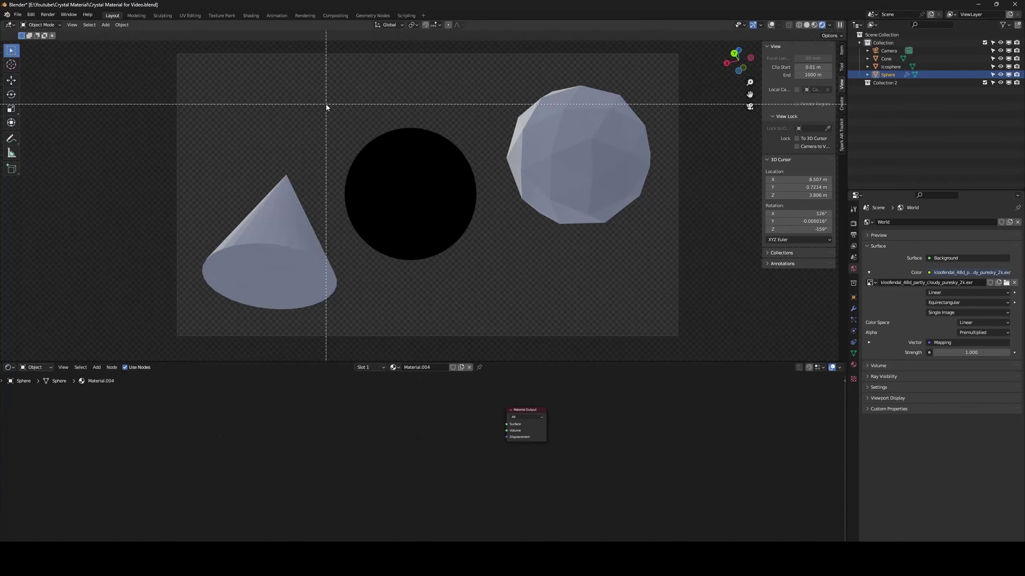
left_click_drag(326, 104, 498, 275)
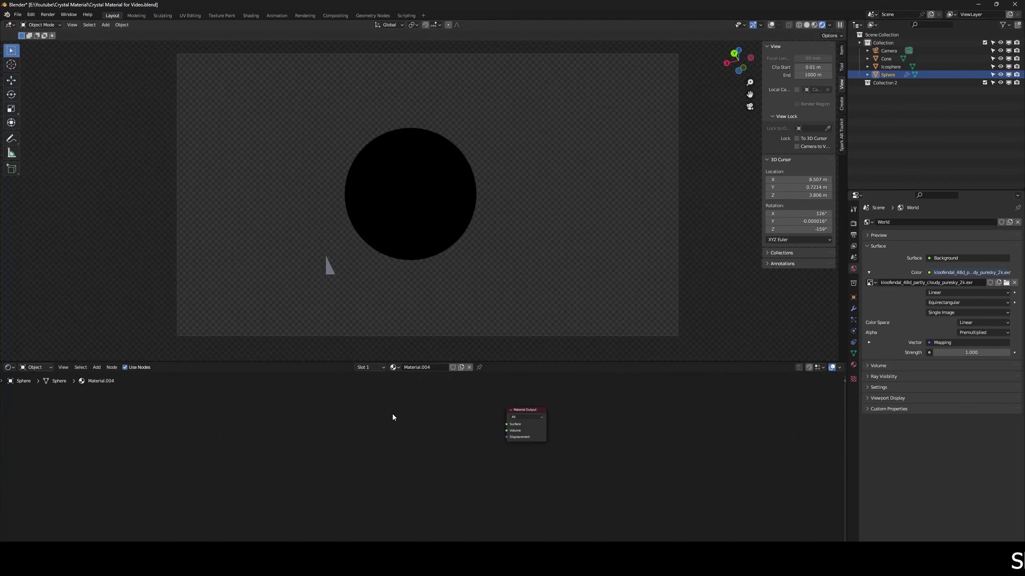
Add a Glass BSDF node and connect its BSDF output to the Surface input of the Material Output
key("shift+a")
left_click(393, 414)
type("glass")
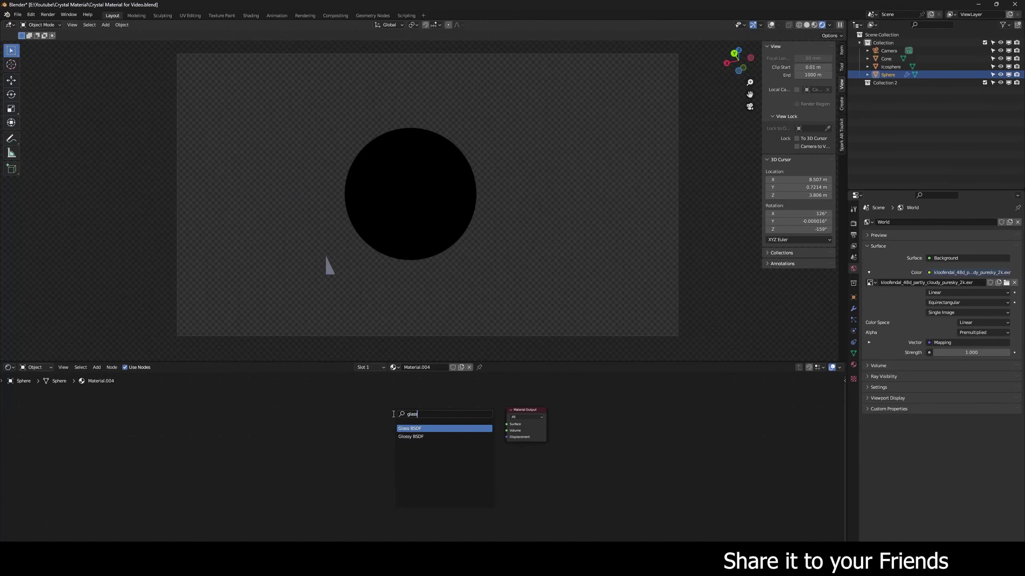
key("Return")
left_click(429, 424)
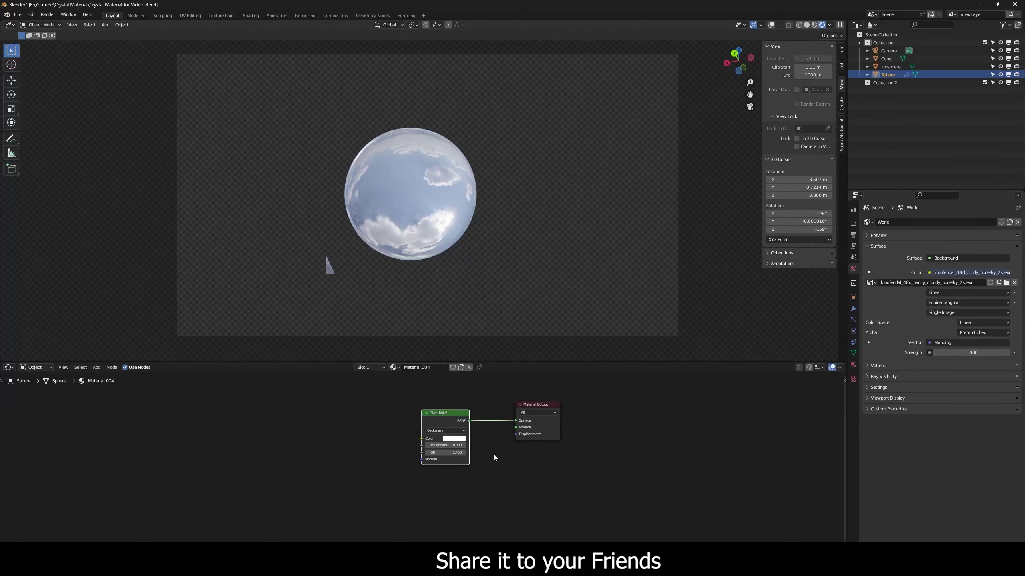
Set the Glass BSDF's IOR to 2
middle_click_drag(494, 455, 493, 469)
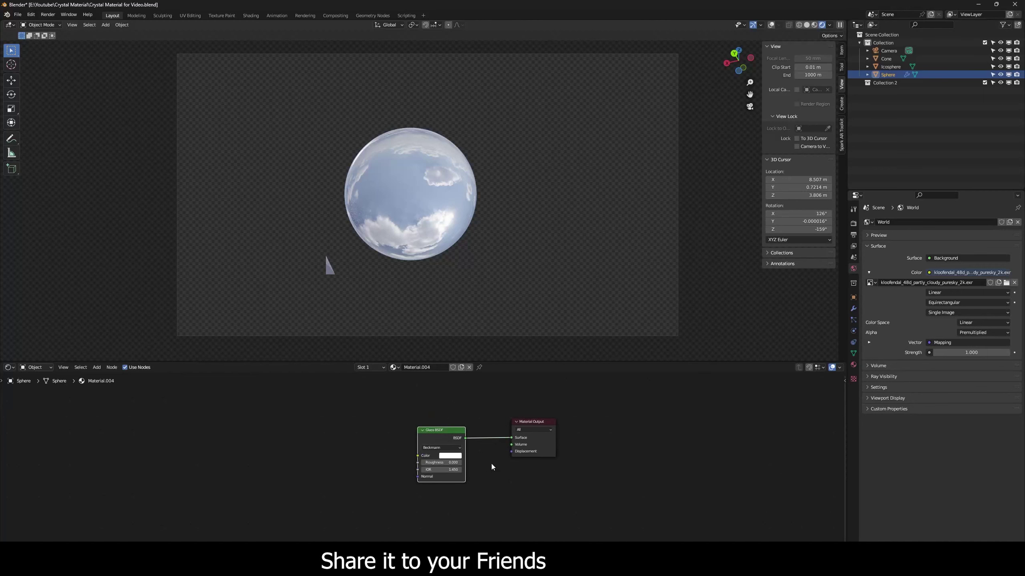
scroll(492, 464, "up", 1)
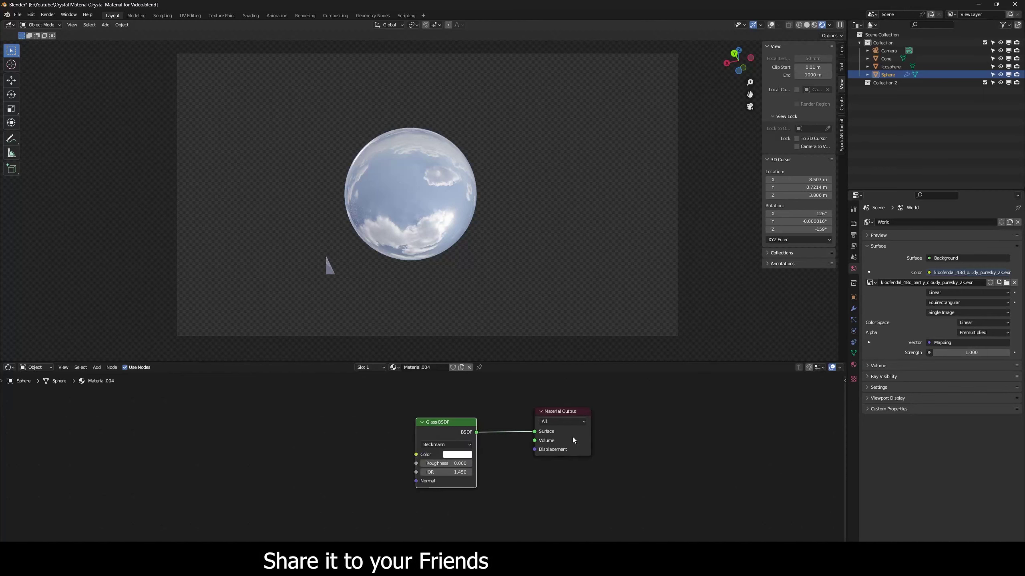
double_click(444, 472)
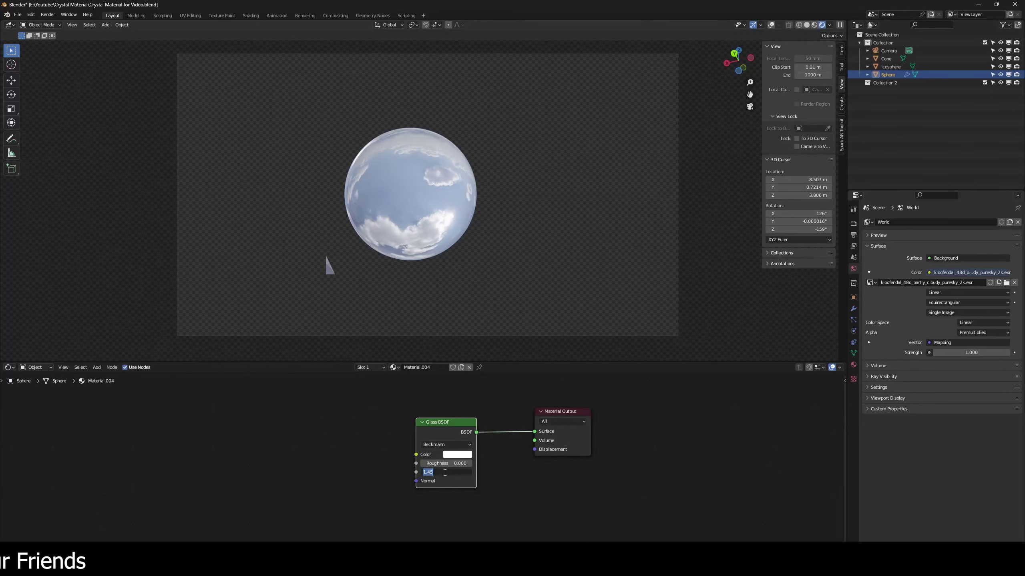
type("2")
key("Return")
Tint the Glass BSDF's color a pale pink
scroll(497, 453, "up", 1)
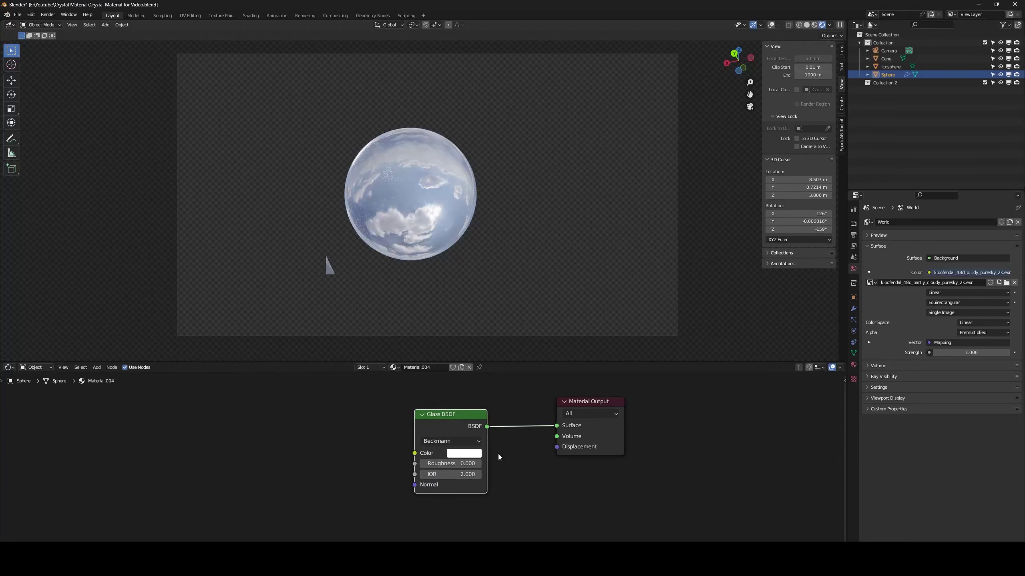
left_click(475, 453)
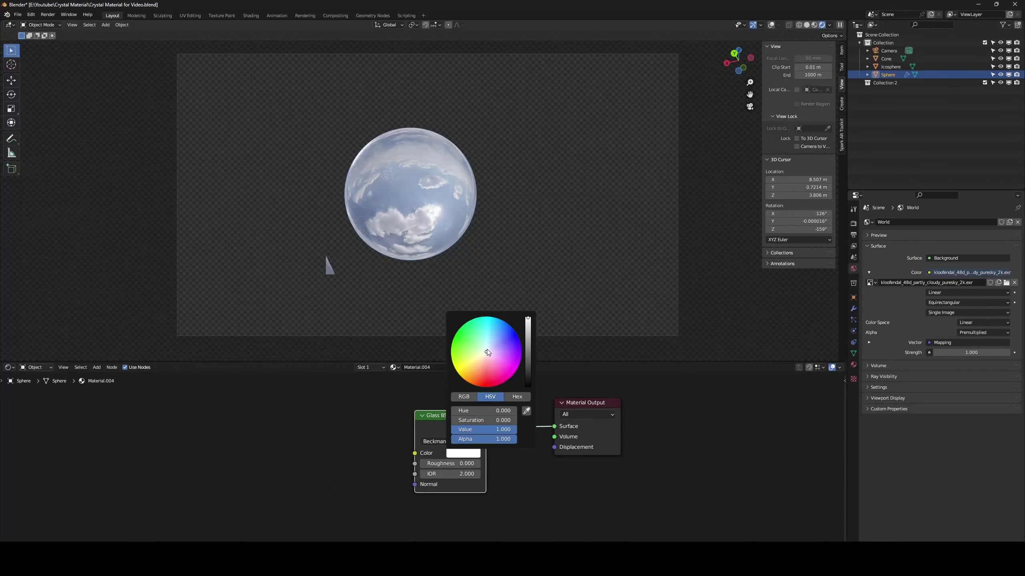
left_click(485, 354)
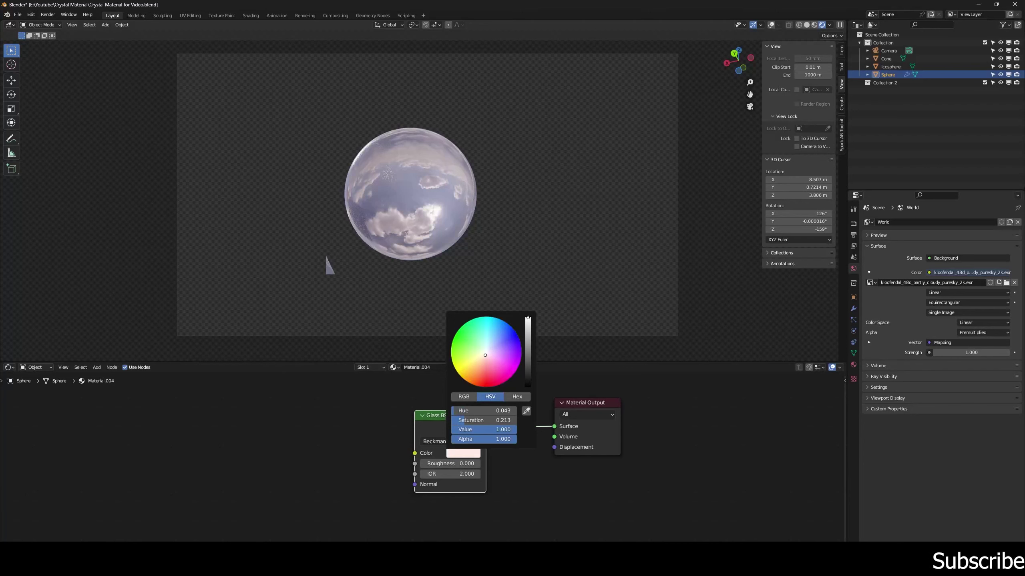
Duplicate the Glass BSDF node and place the copy below the original
scroll(495, 480, "down", 1)
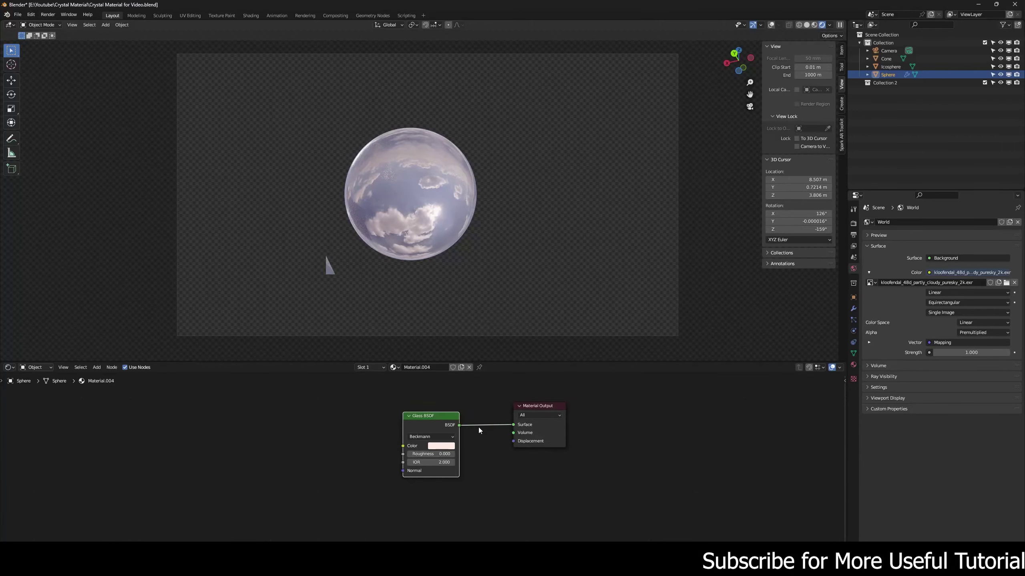
key("shift+d")
left_click(480, 508)
middle_click_drag(484, 476, 471, 466)
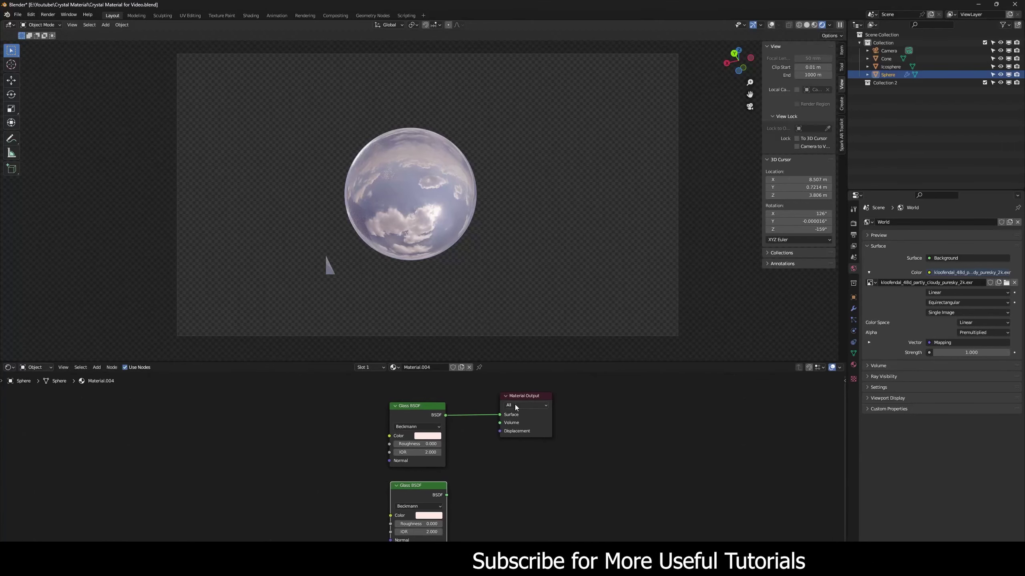
Insert a Mix Shader between the Glass BSDF and Material Output, and connect the duplicate Glass BSDF to its second Shader input
left_click_drag(537, 401, 594, 429)
scroll(484, 464, "down", 1, "shift")
key("shift+a")
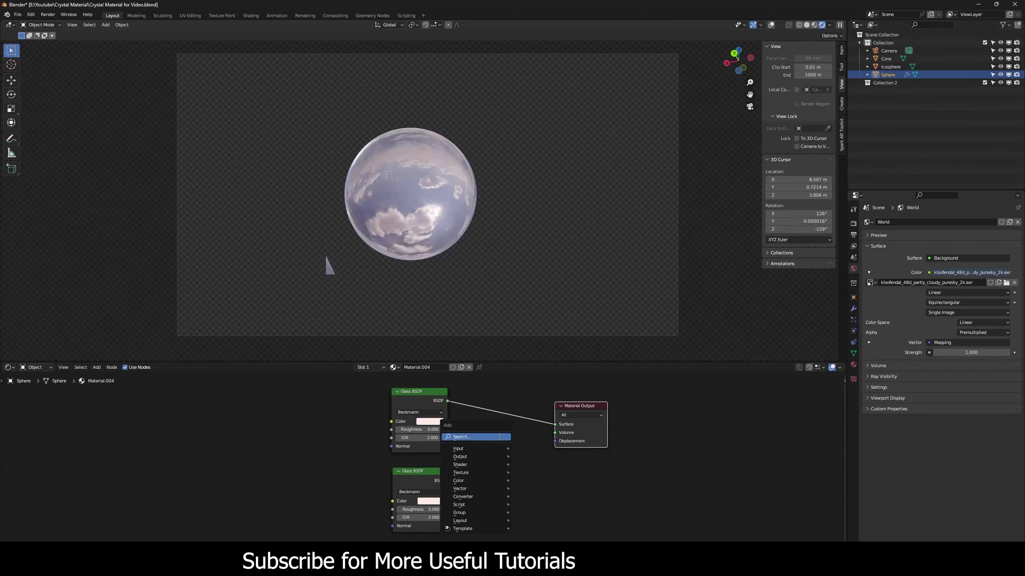
type("mix")
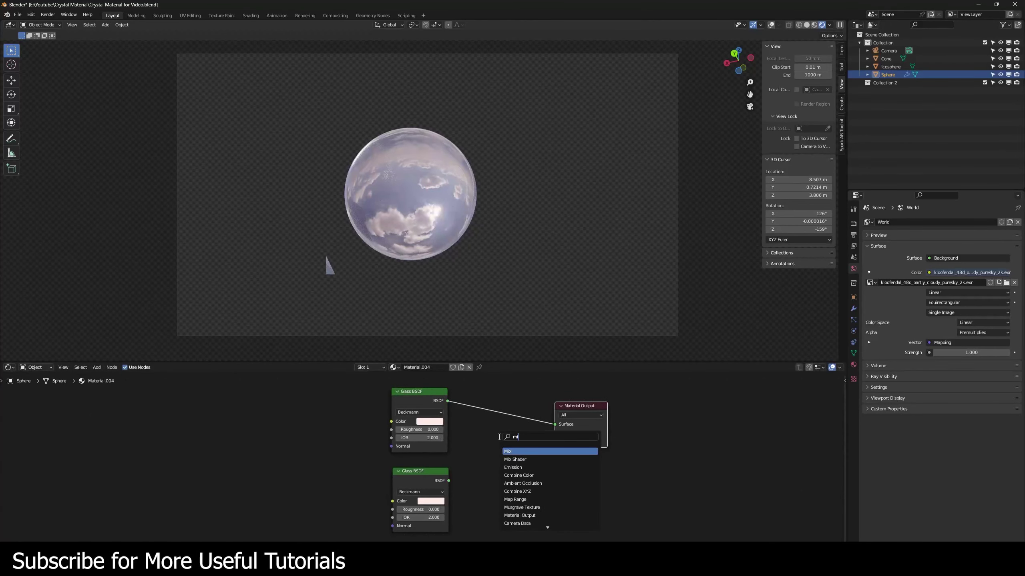
key("Return")
left_click(490, 422)
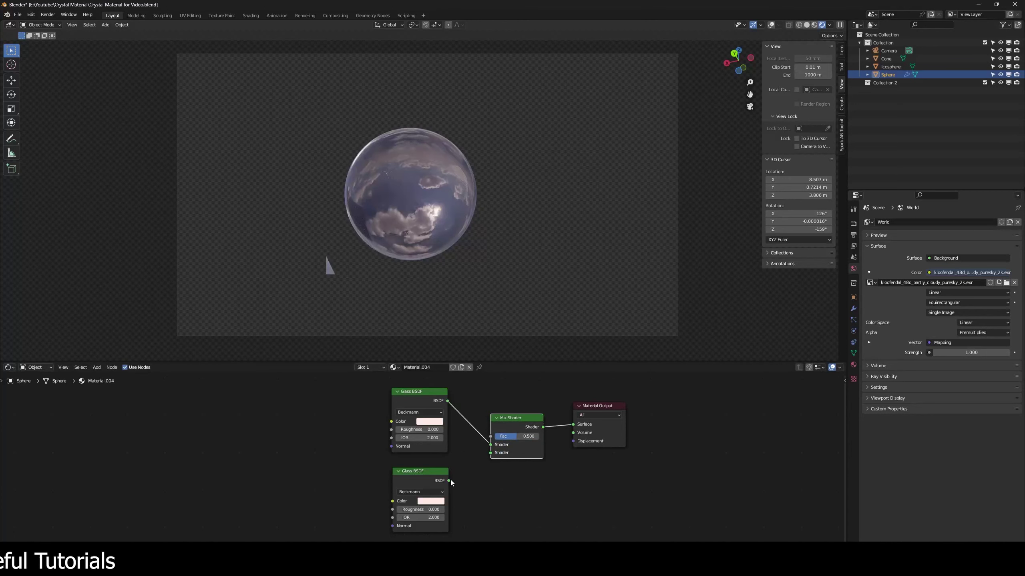
left_click_drag(448, 480, 491, 452)
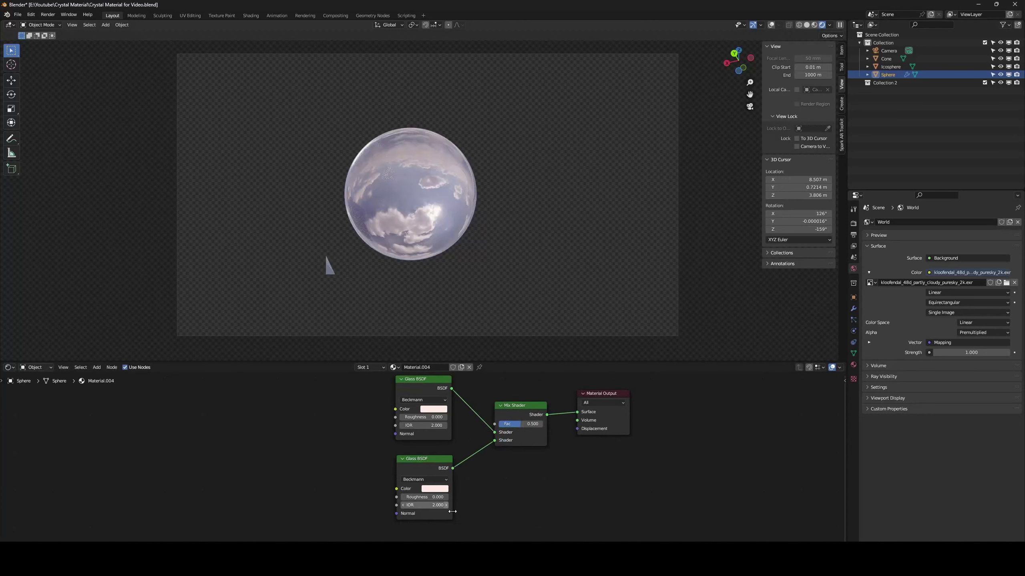
Set the IOR of the lower Glass BSDF to 1.3
scroll(425, 493, "up", 1)
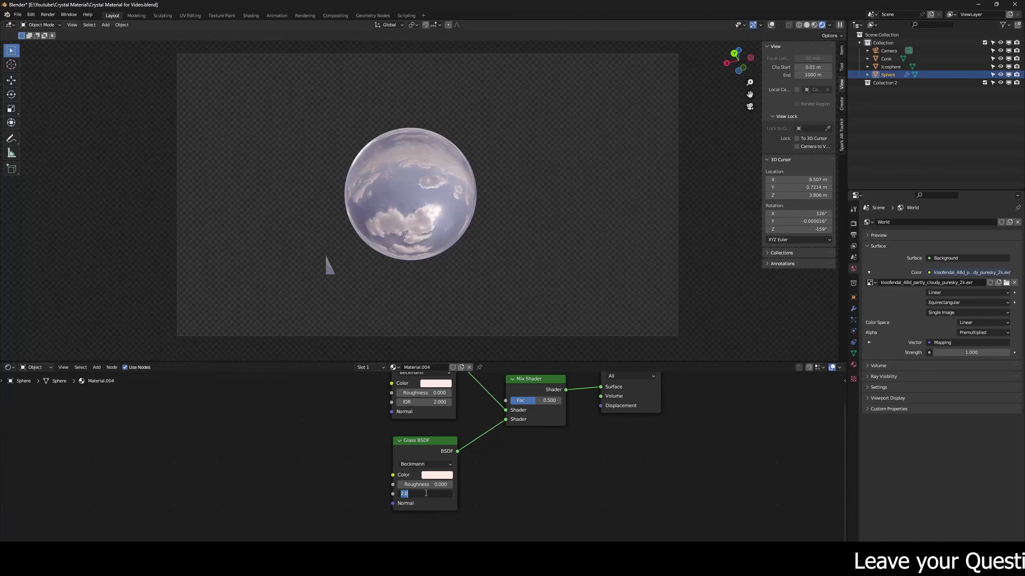
left_click(426, 493)
type("1.3")
key("Return")
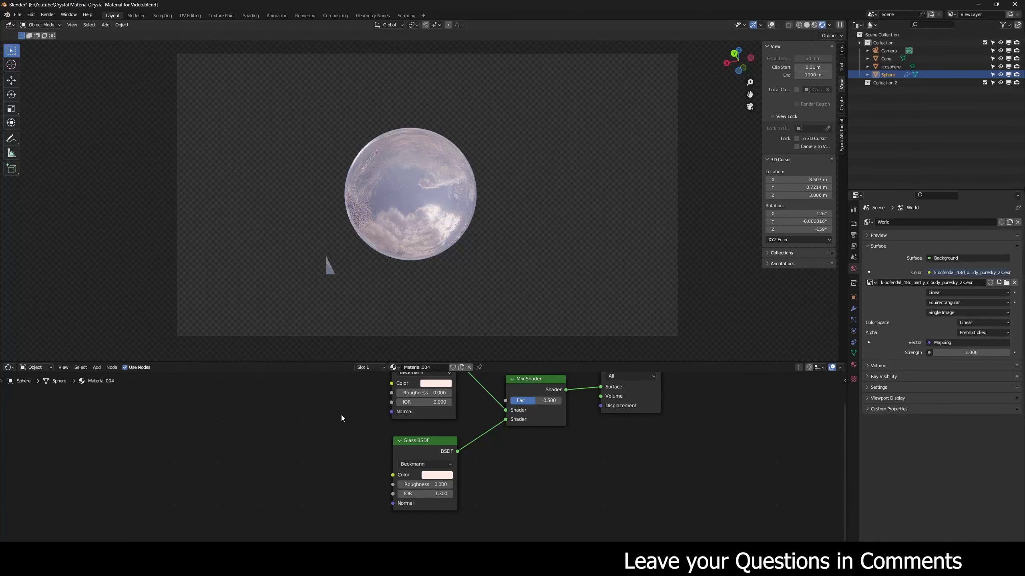
Add a Noise Texture node in the empty space well to the left of the Glass BSDF nodes
middle_click_drag(341, 415, 348, 427)
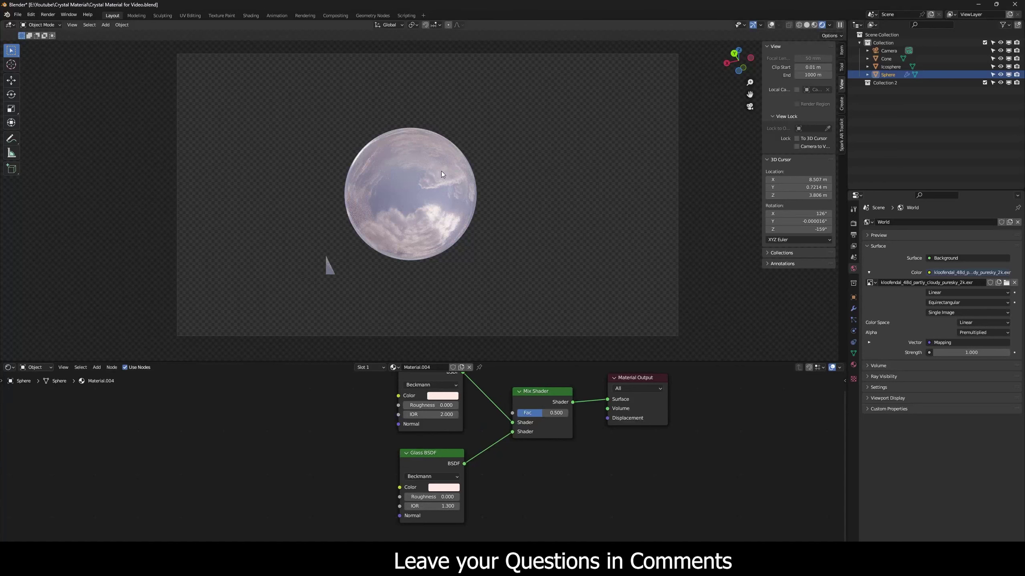
scroll(376, 400, "down", 1)
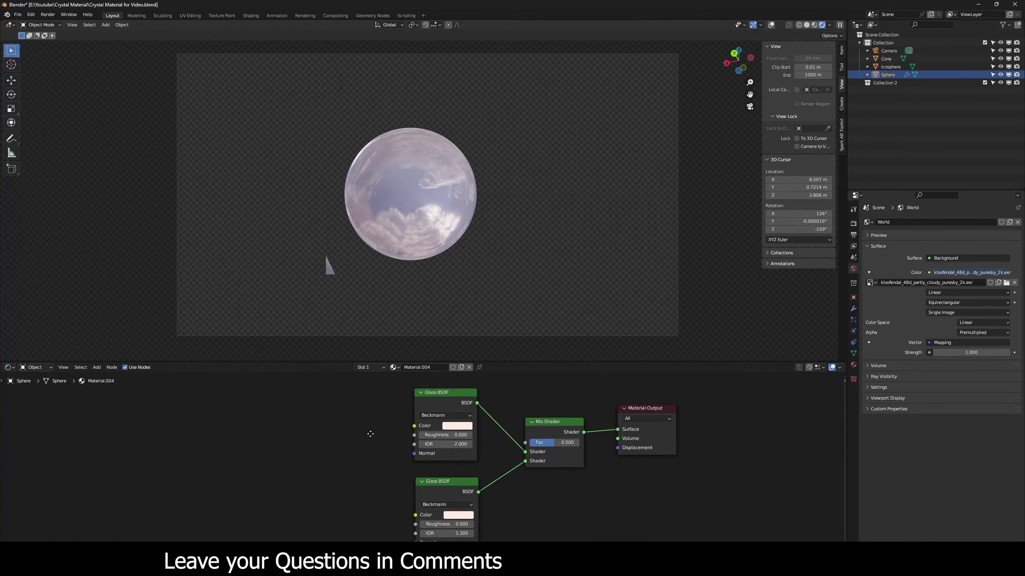
middle_click_drag(377, 402, 422, 428)
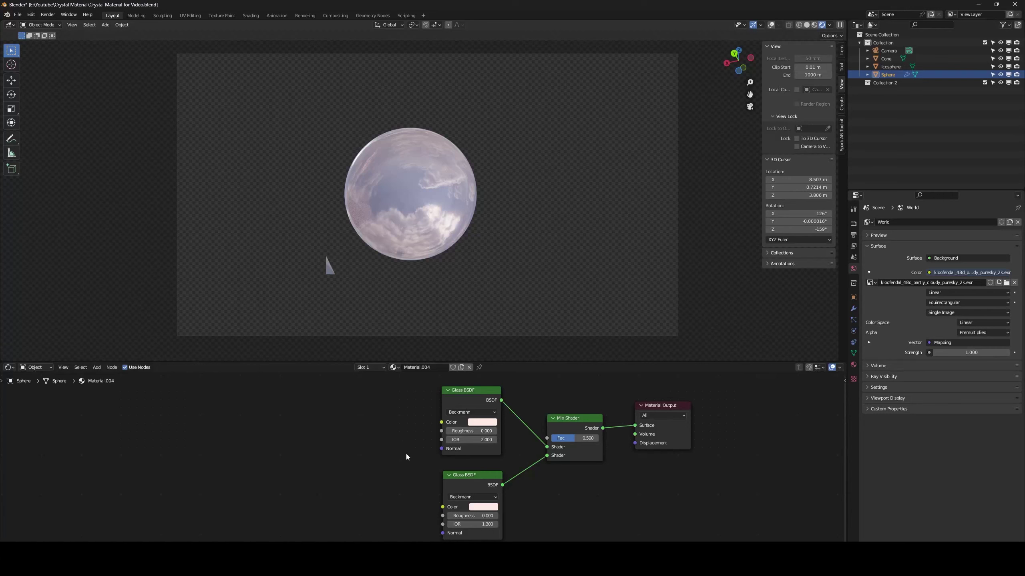
scroll(405, 454, "down", 3)
middle_click_drag(391, 445, 522, 452)
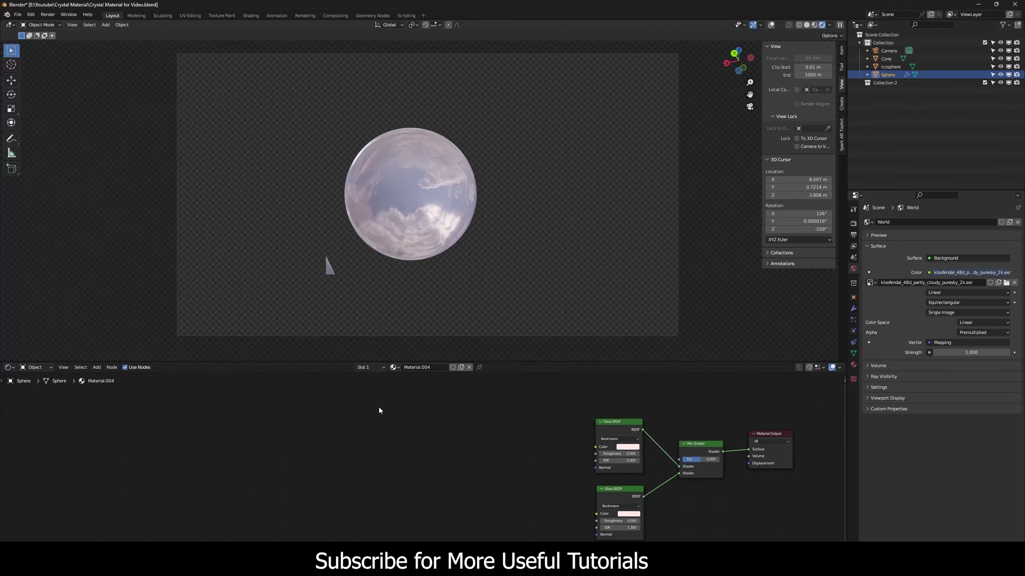
key("shift+a")
left_click(321, 408)
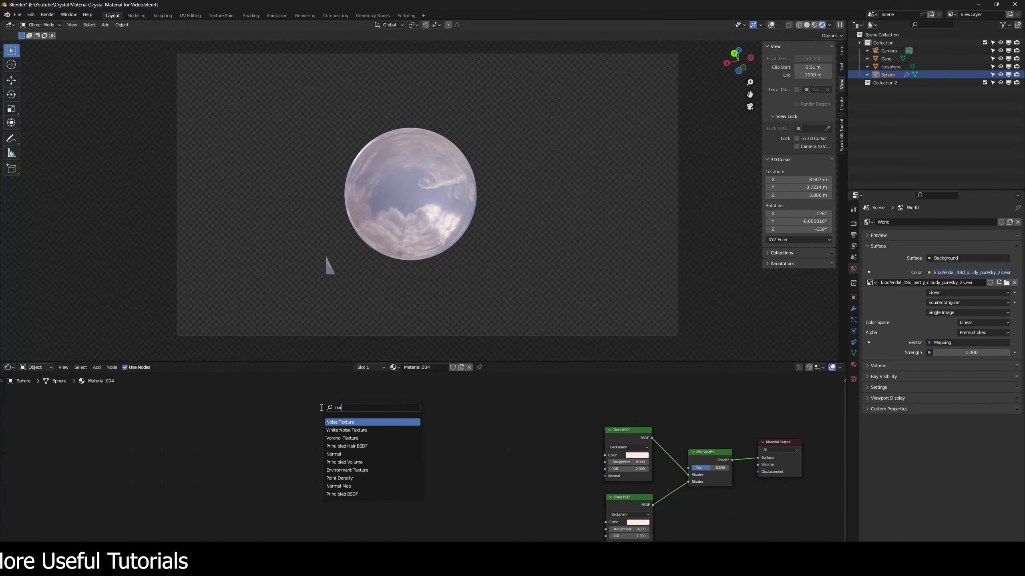
type("noise")
key("Return")
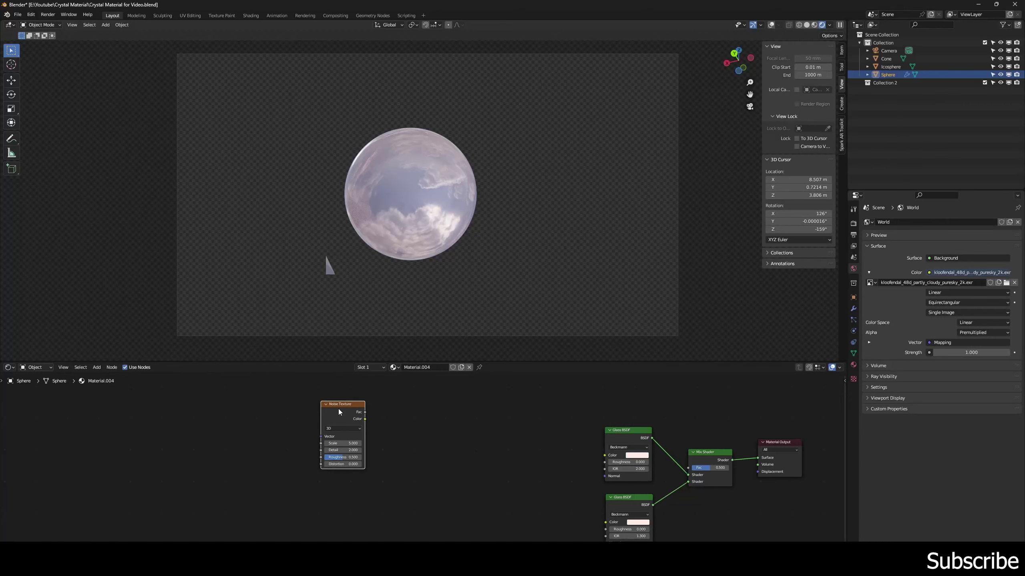
Move the Noise Texture node farther away from the Glass BSDF nodes to leave room between them
left_click_drag(335, 416, 308, 422)
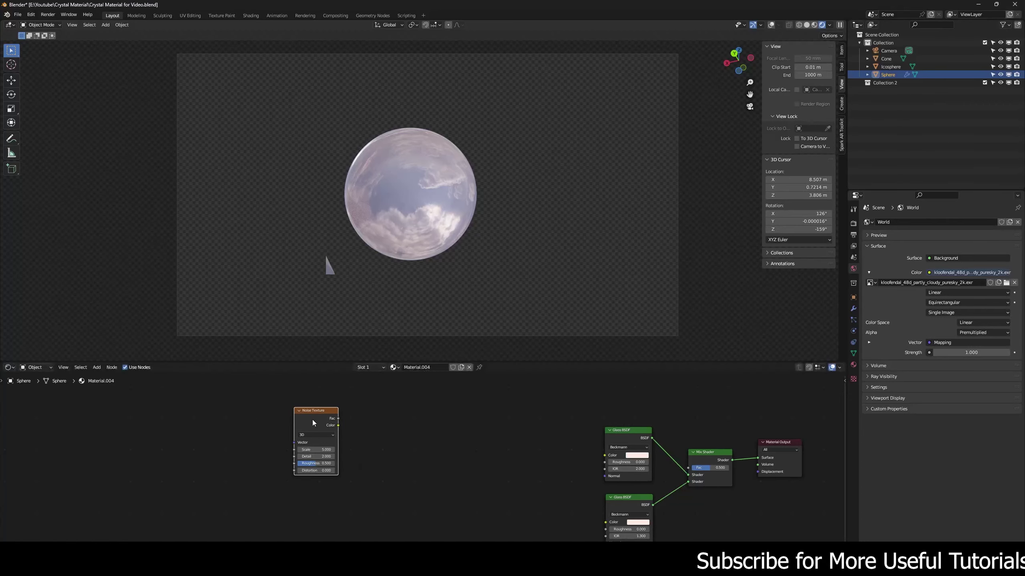
middle_click_drag(392, 467, 395, 459)
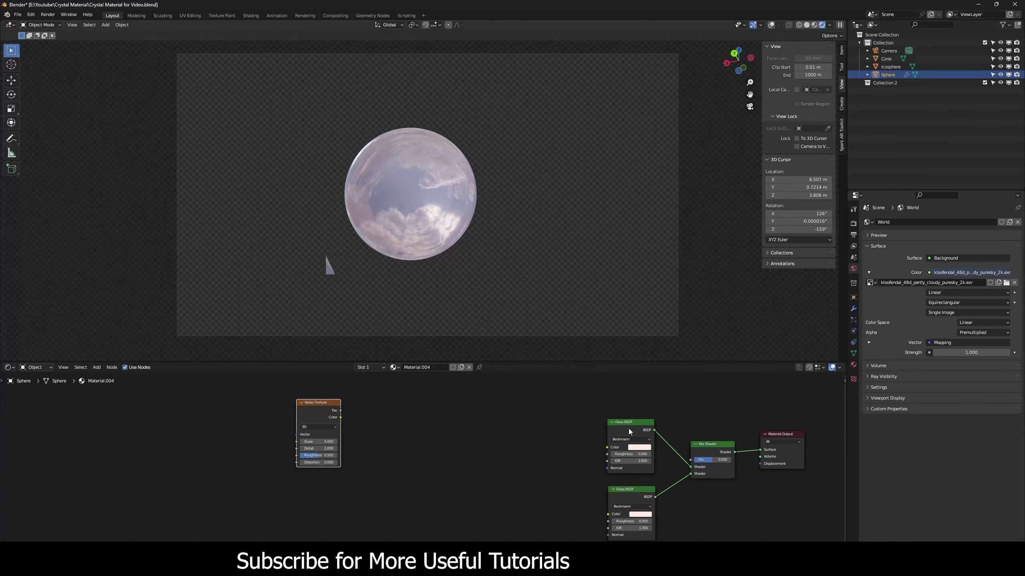
left_click_drag(313, 403, 273, 403)
Preview the Noise Texture's Fac output directly on the sphere
scroll(270, 404, "up", 2)
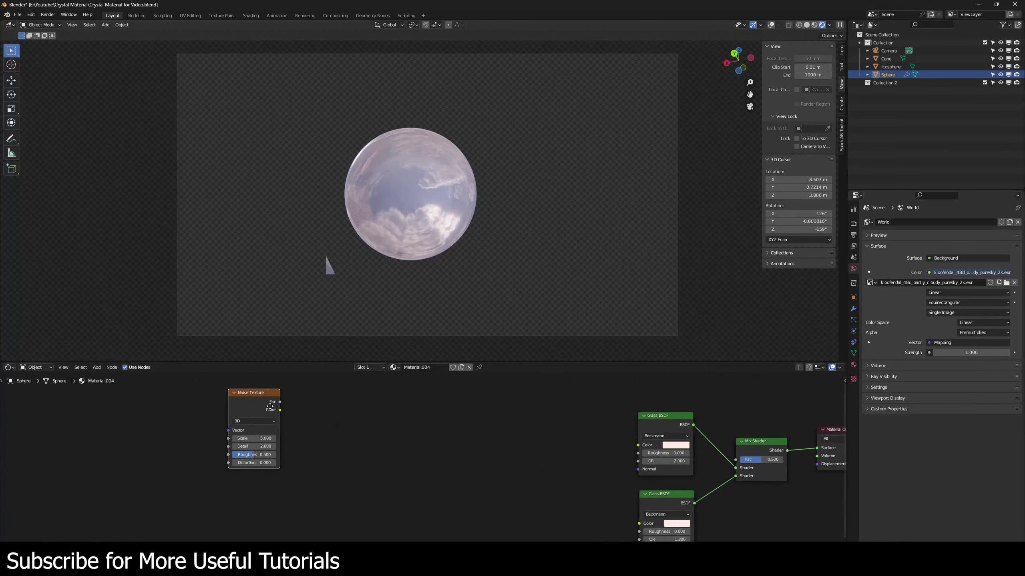
middle_click_drag(267, 404, 295, 412)
scroll(296, 411, "up", 1)
scroll(299, 416, "up", 1)
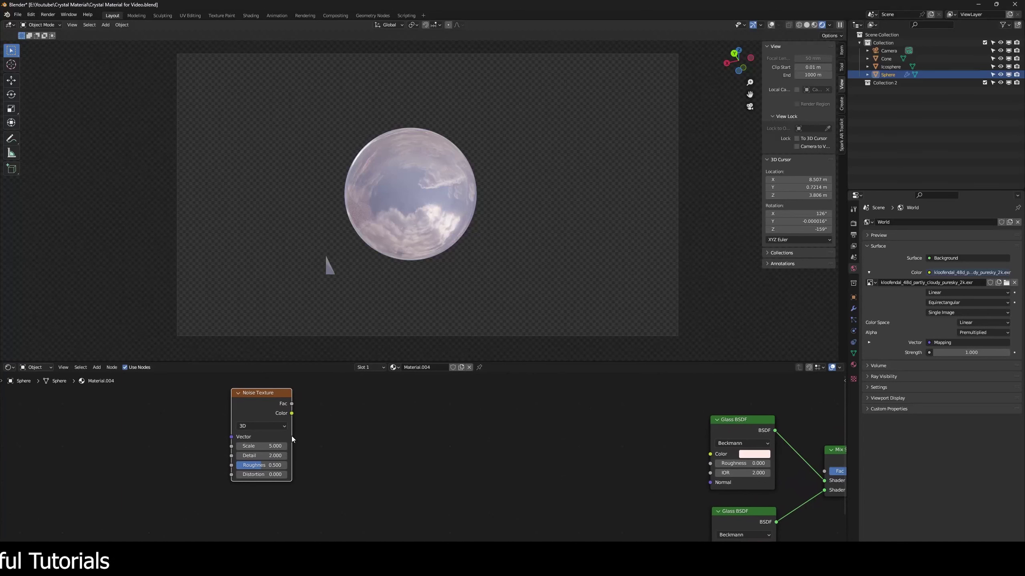
left_click(259, 405, "ctrl+shift")
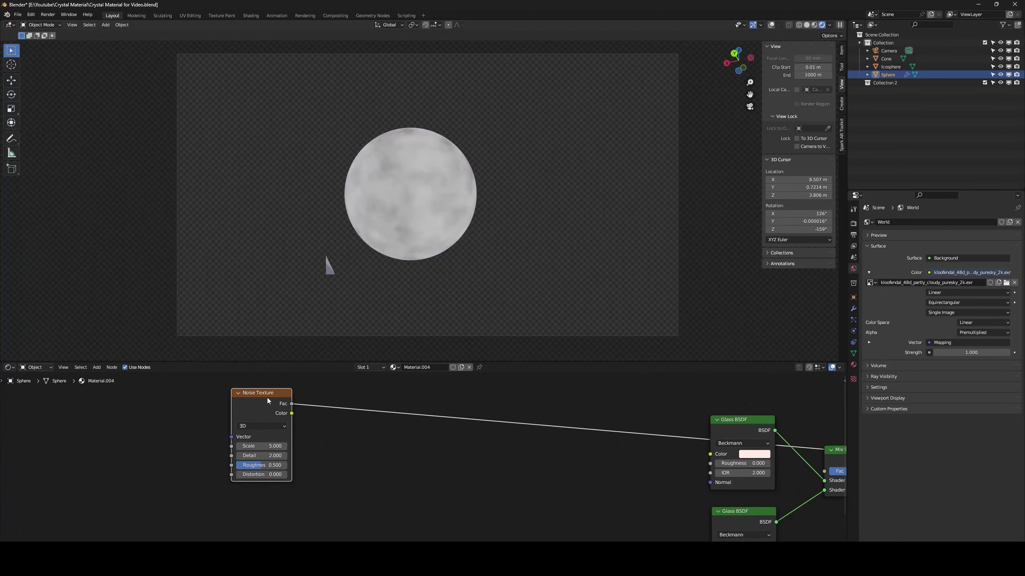
left_click(261, 396, "ctrl+shift")
left_click(261, 395, "ctrl+shift")
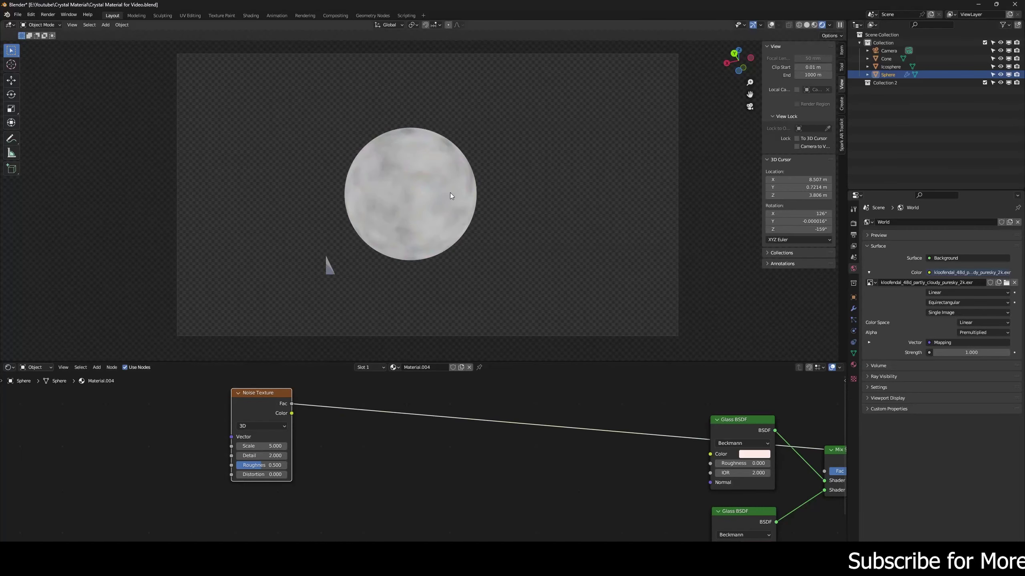
Look up "node" in the add-on preferences to check whether Node Wrangler is enabled, and close the preferences
left_click(32, 15)
left_click(44, 131)
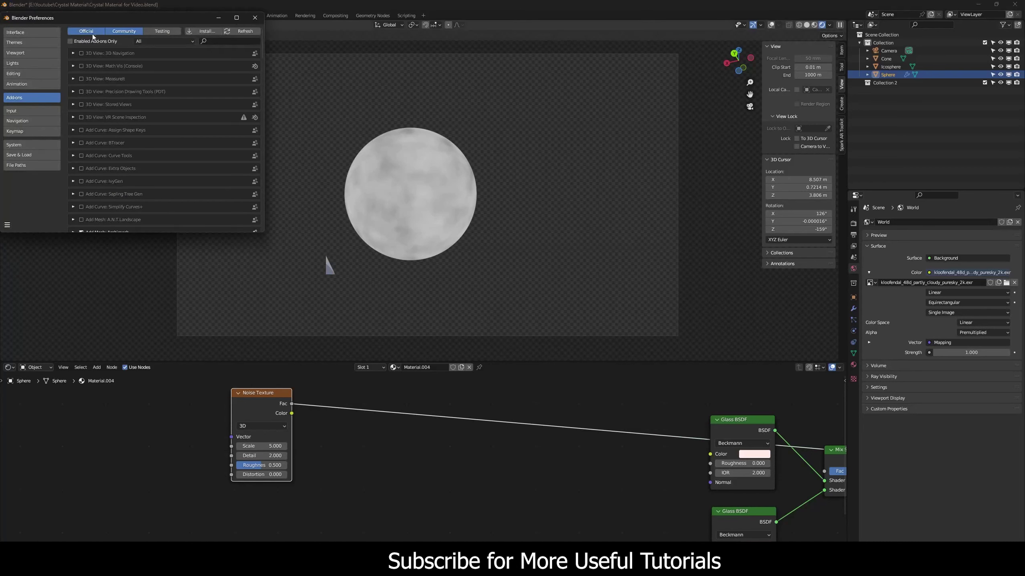
left_click(224, 41)
type("node")
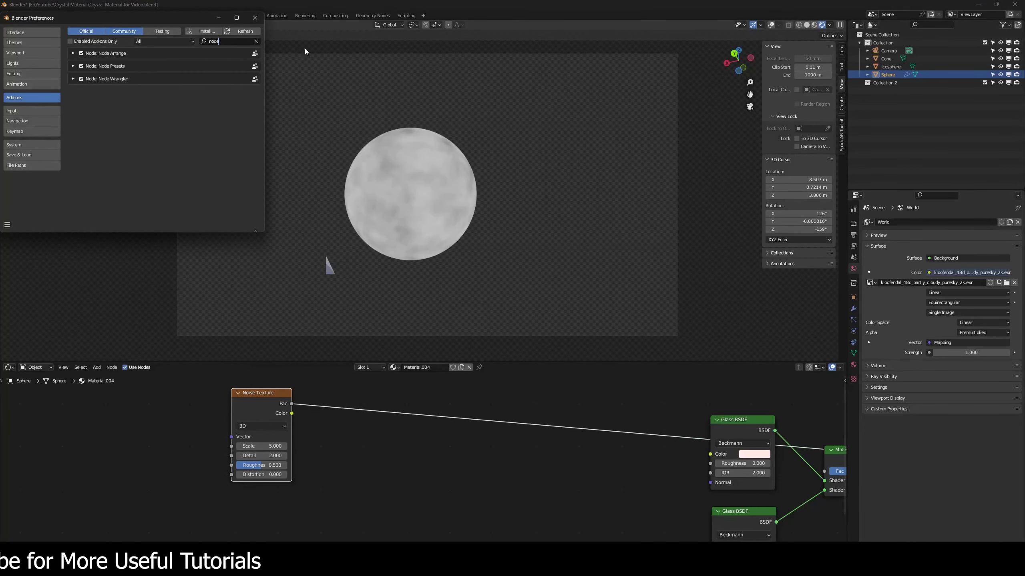
left_click(254, 17)
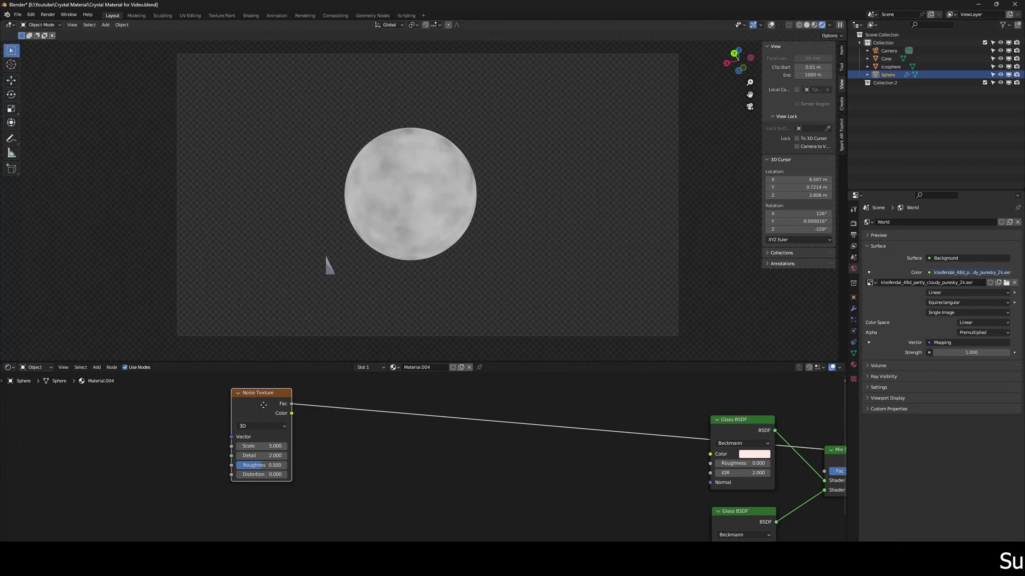
Shift the Noise Texture node slightly and set its Scale to 10.1, Detail to 7.5 and Roughness to 0.242
left_click_drag(264, 405, 297, 412)
left_click_drag(296, 453, 341, 462)
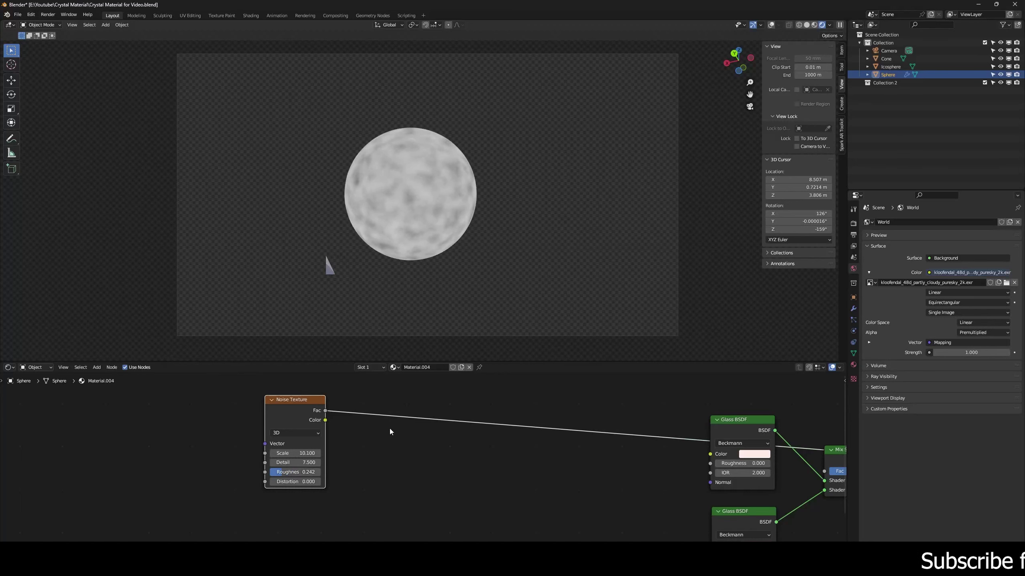
Insert a ColorRamp node on the link coming from the Noise Texture's Fac output
middle_click_drag(390, 432, 323, 431)
key("shift+a")
type("c")
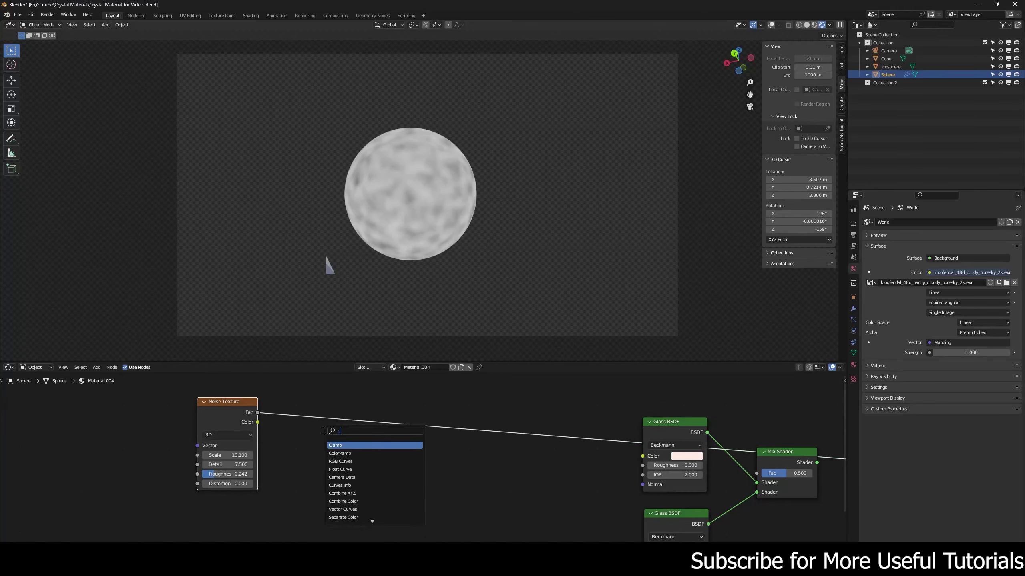
type("olo")
key("Return")
left_click(309, 412)
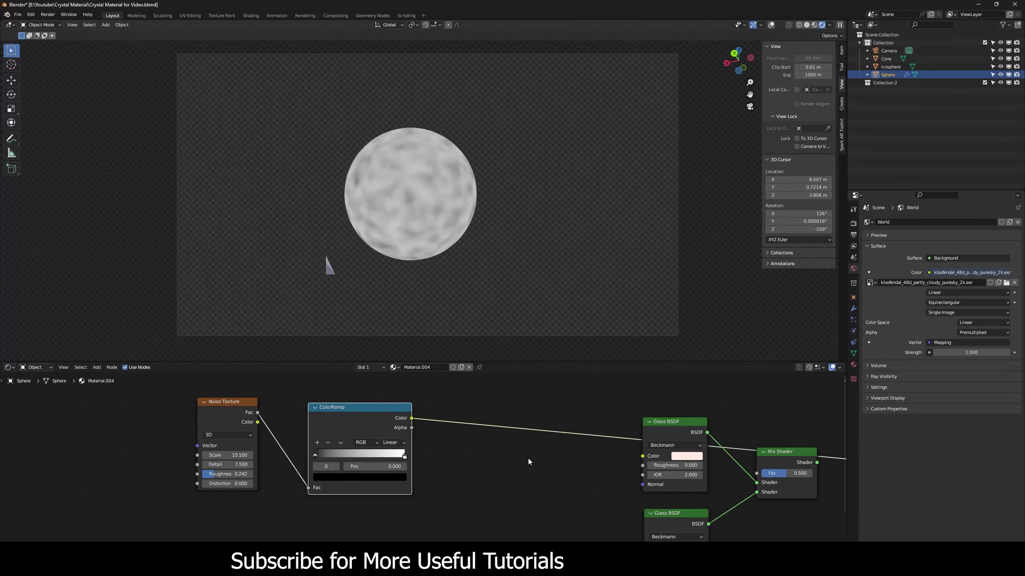
left_click_drag(378, 416, 378, 407)
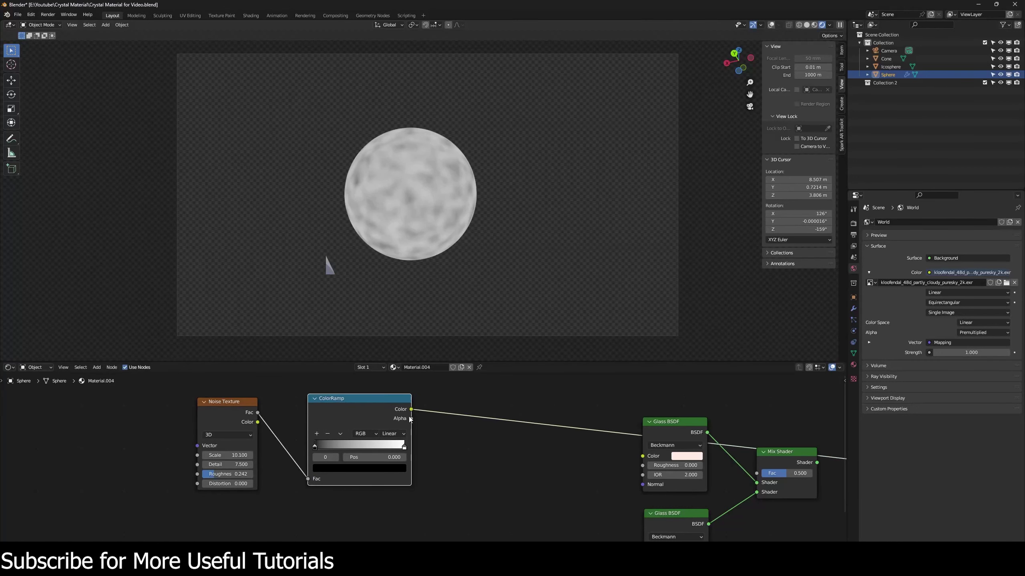
Set the ColorRamp's black stop to position 0.268 and its white stop to position 0.891 with a grey of Value 0.604
left_click_drag(316, 447, 341, 447)
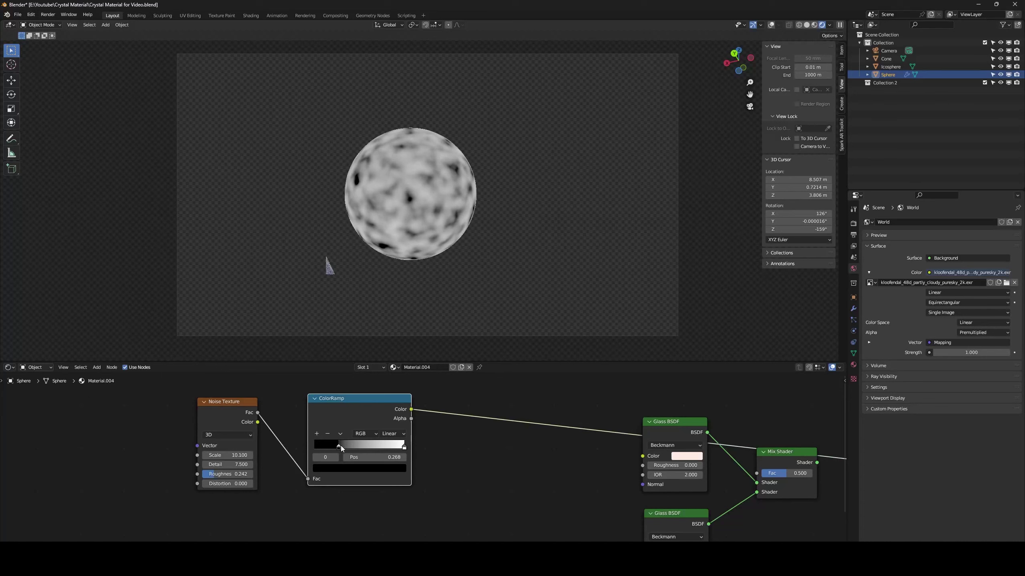
left_click_drag(403, 447, 395, 449)
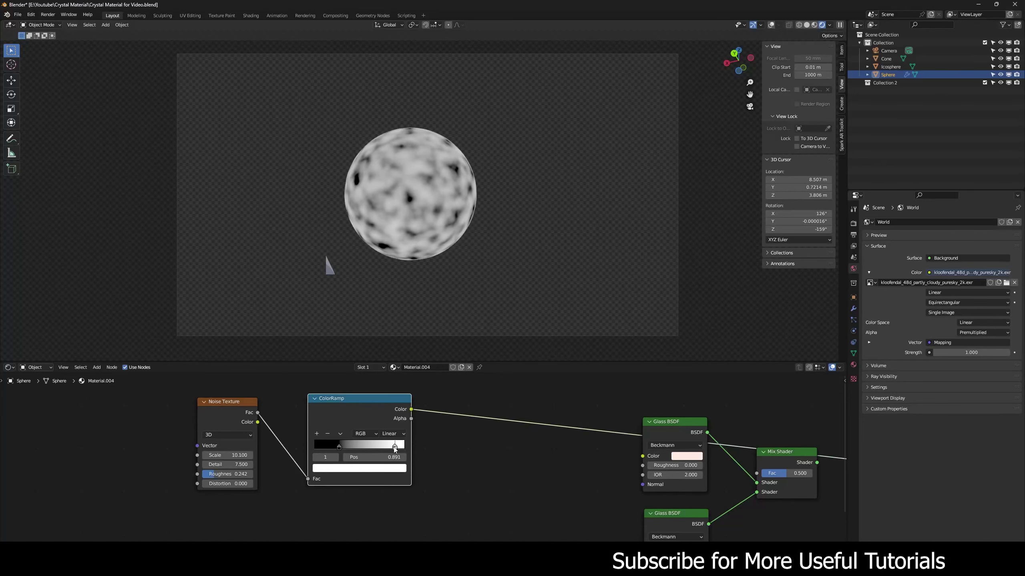
left_click(390, 469)
scroll(389, 470, "down", 2)
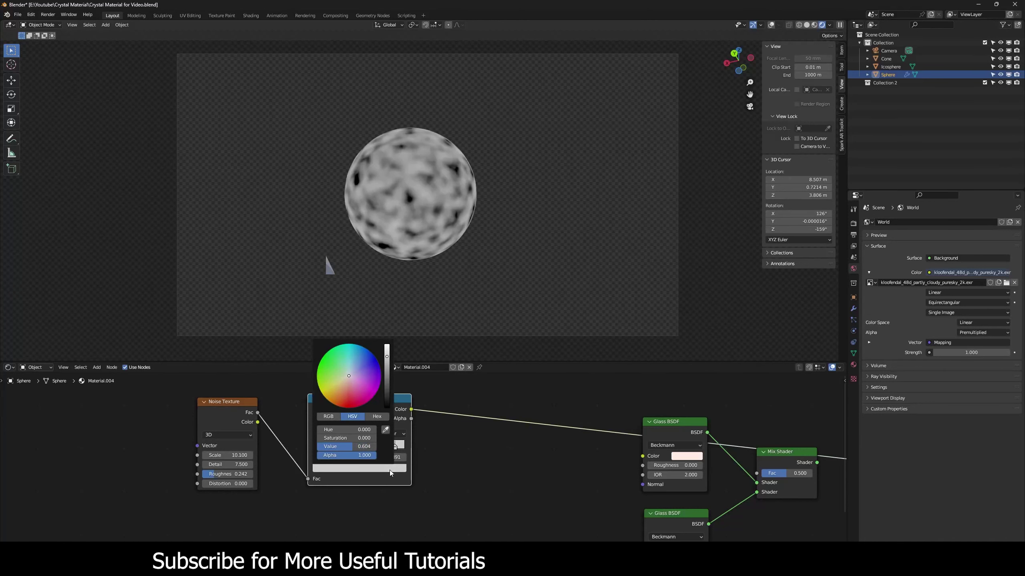
Reconnect the Mix Shader to the Material Output, and connect the ColorRamp's Color to the upper Glass BSDF's Roughness
middle_click_drag(462, 451, 348, 435)
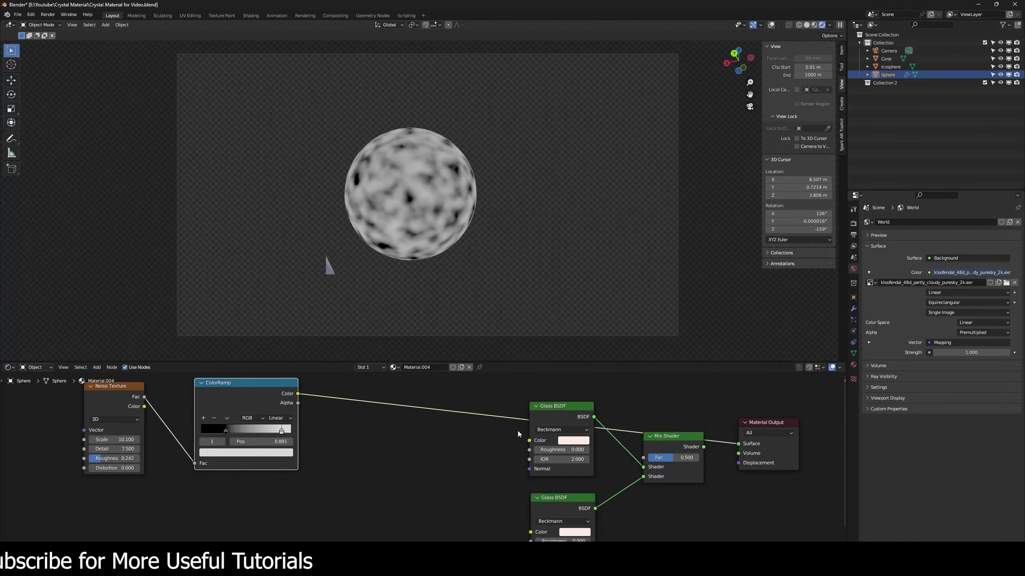
left_click(669, 440, "ctrl+shift")
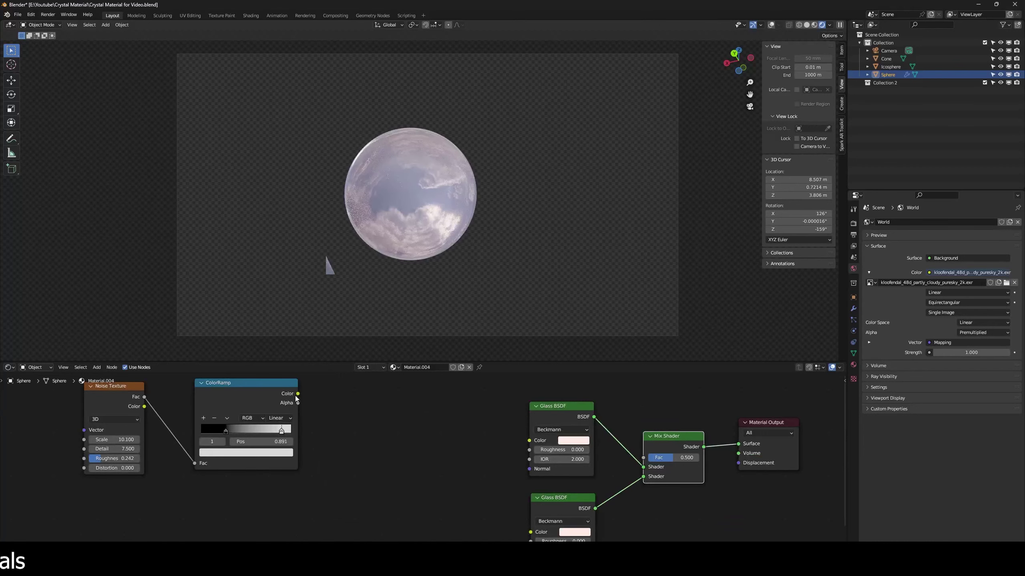
left_click_drag(298, 394, 525, 451)
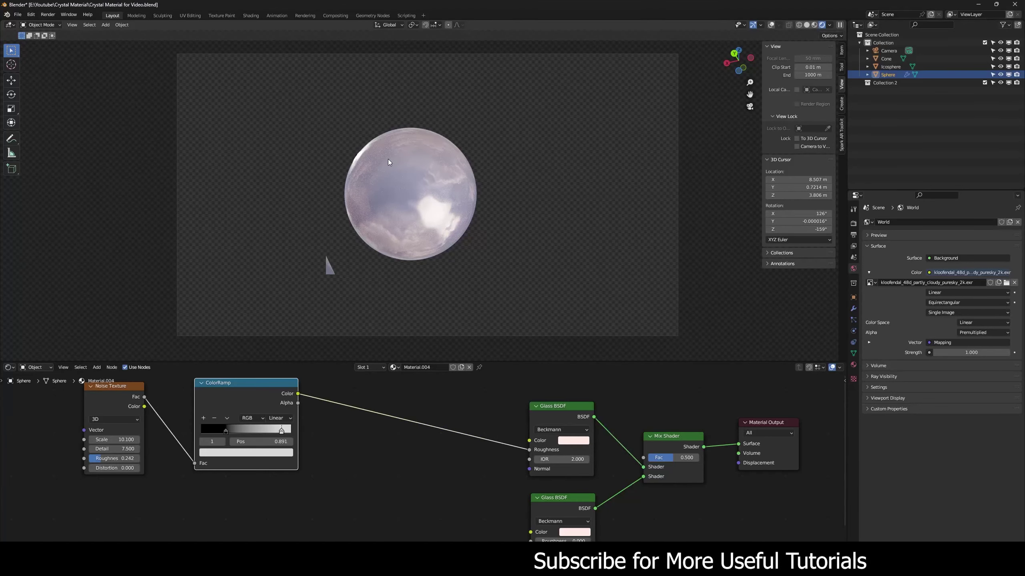
middle_click_drag(343, 442, 382, 452)
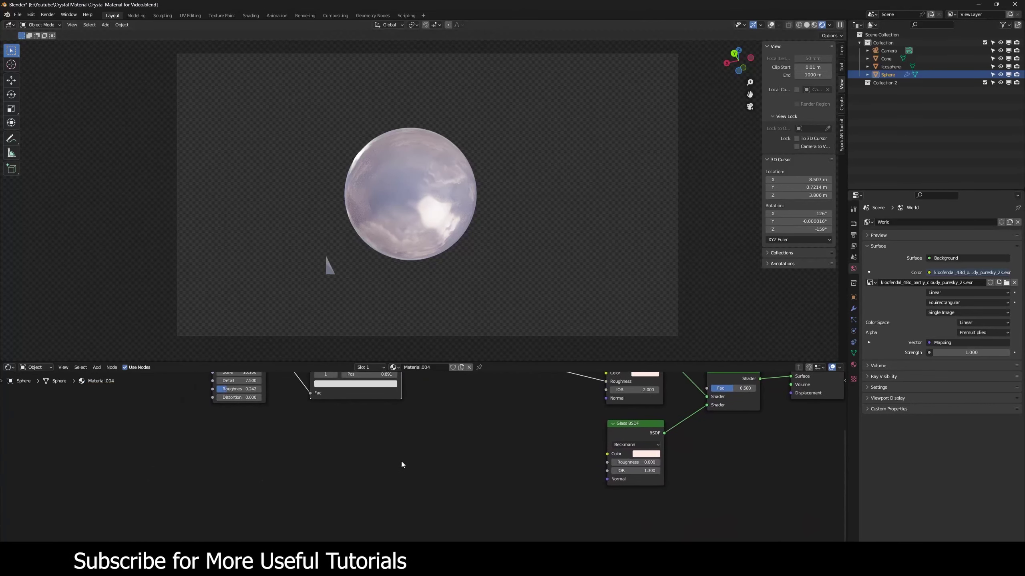
left_click_drag(606, 398, 476, 410)
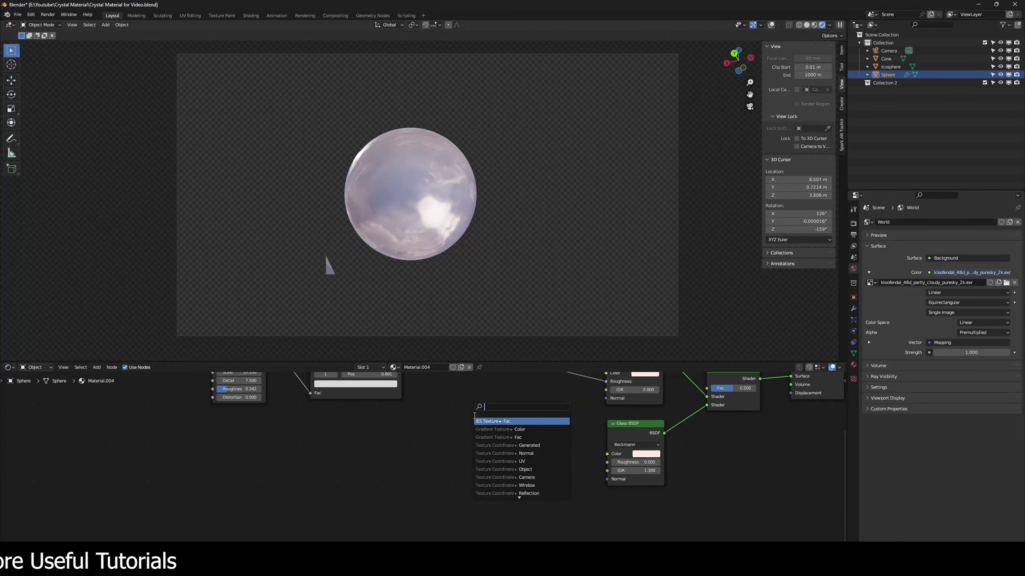
middle_click_drag(422, 451, 524, 501)
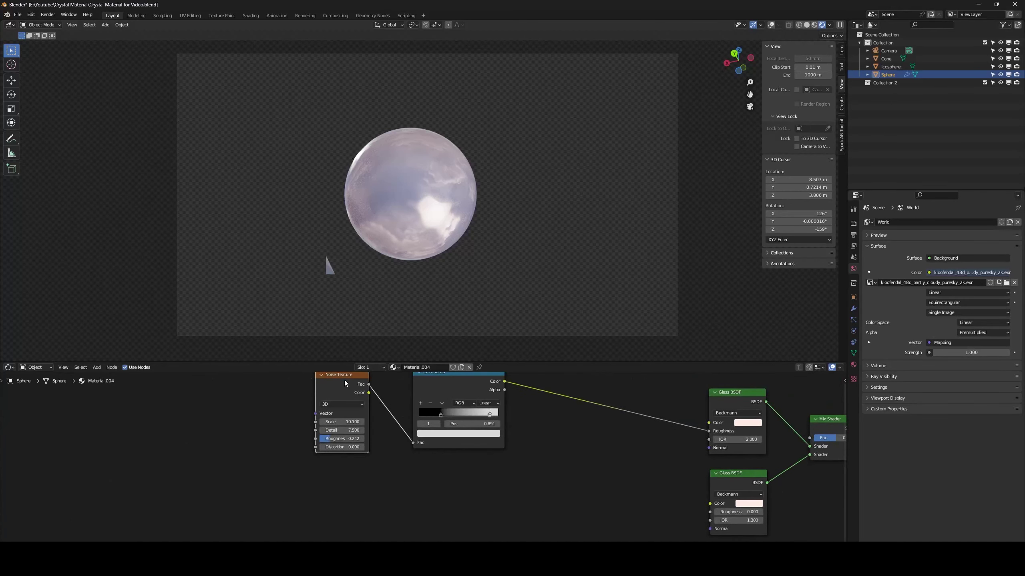
Duplicate the Noise Texture node and place the copy in the empty space below the original
key("shift+d")
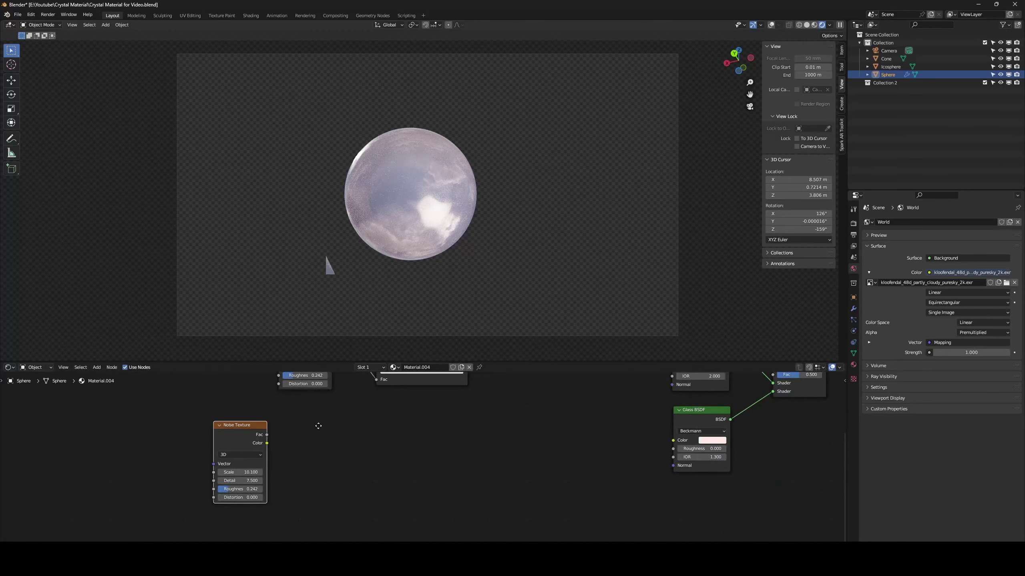
middle_click_drag(318, 425, 309, 416)
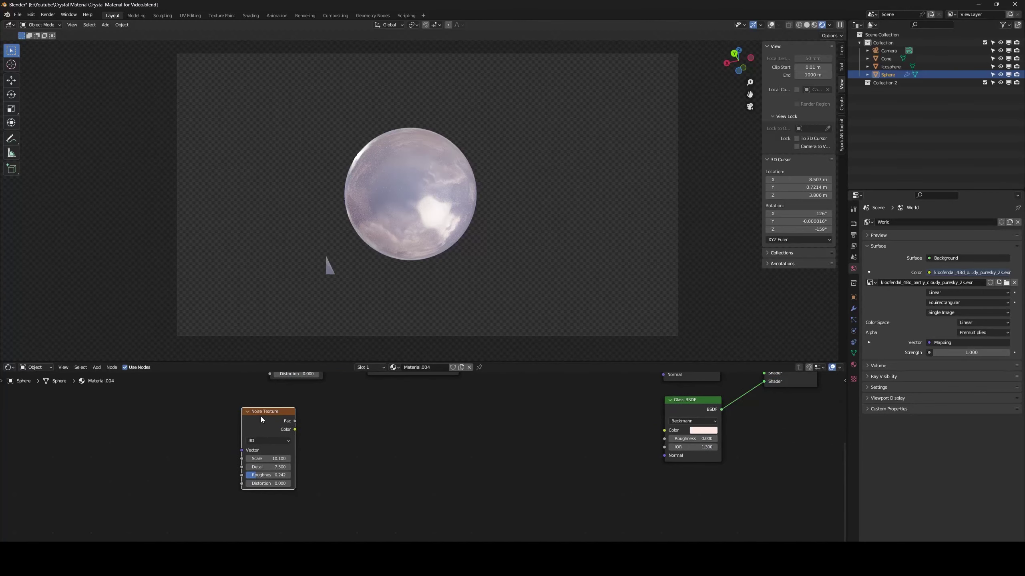
Attach Mapping and Texture Coordinate nodes to the duplicate Noise Texture and preview that texture on the sphere
key("ctrl+t")
left_click(264, 415, "ctrl+shift")
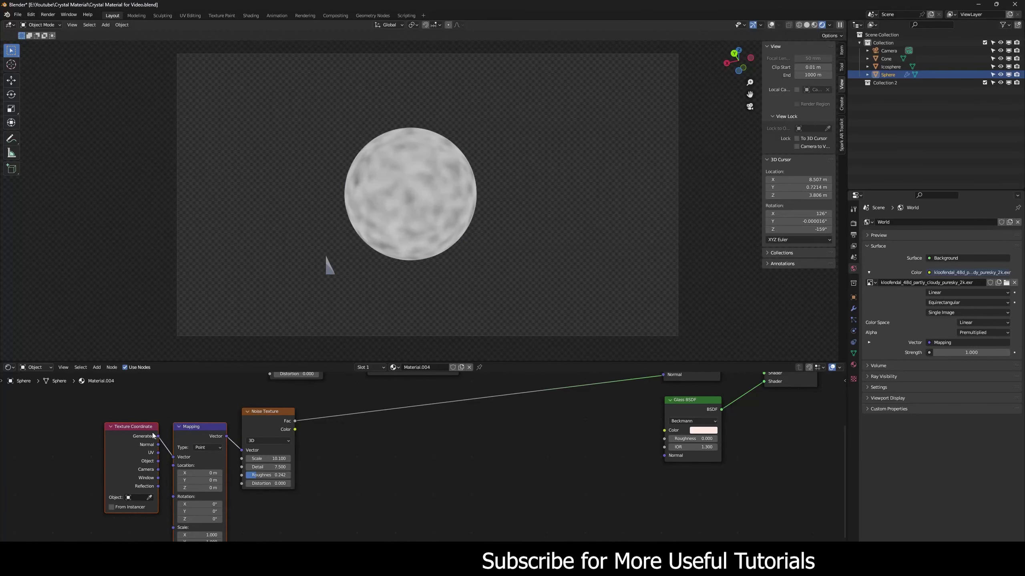
Move the Texture Coordinate node away from the Mapping node and connect its Object output to the Mapping's Vector input
middle_click_drag(115, 433, 176, 429)
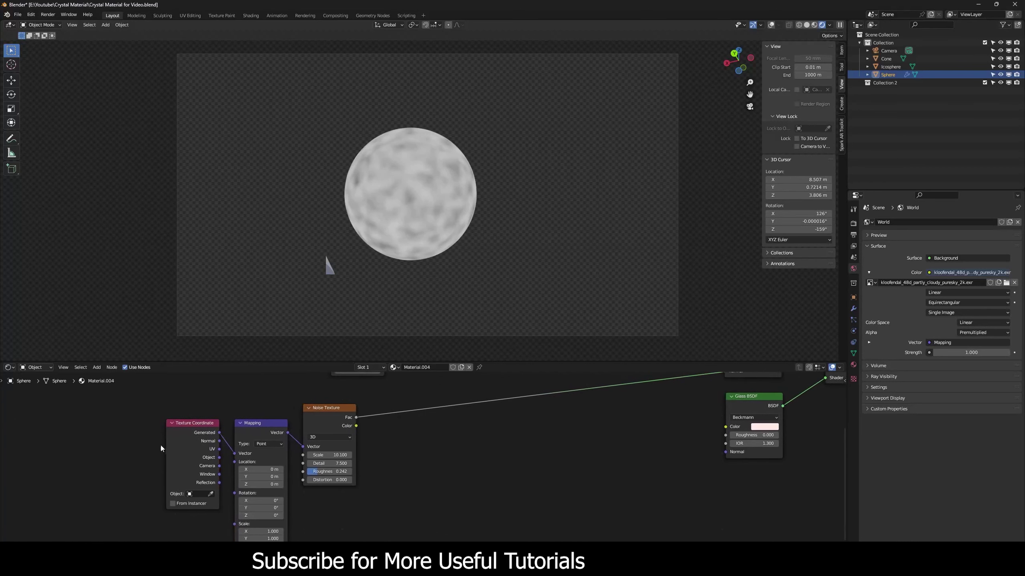
left_click_drag(177, 428, 114, 439)
left_click_drag(157, 468, 240, 452)
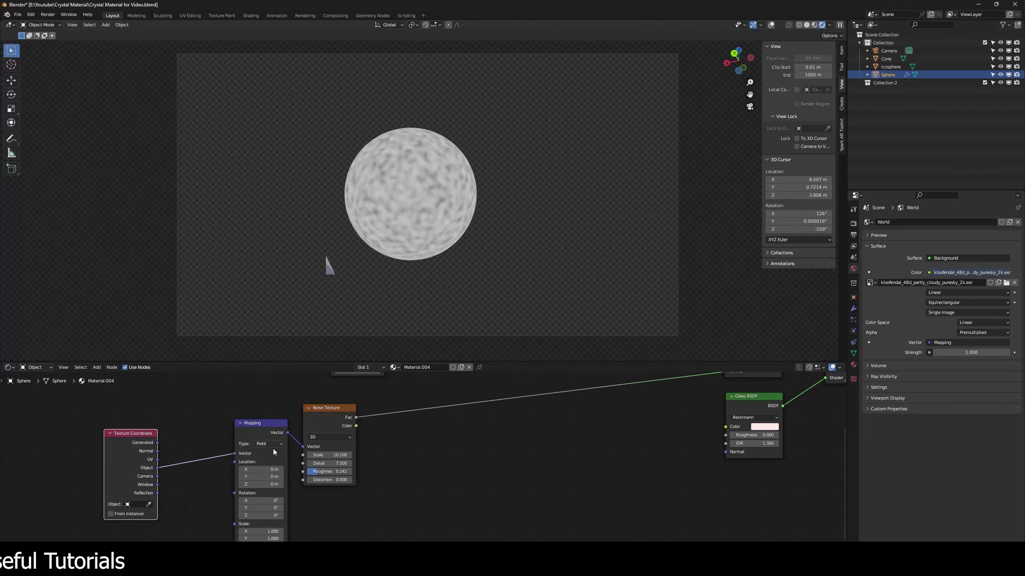
Set the Mapping node's Z Scale to 15 to stretch the noise pattern
middle_click_drag(316, 512, 309, 484)
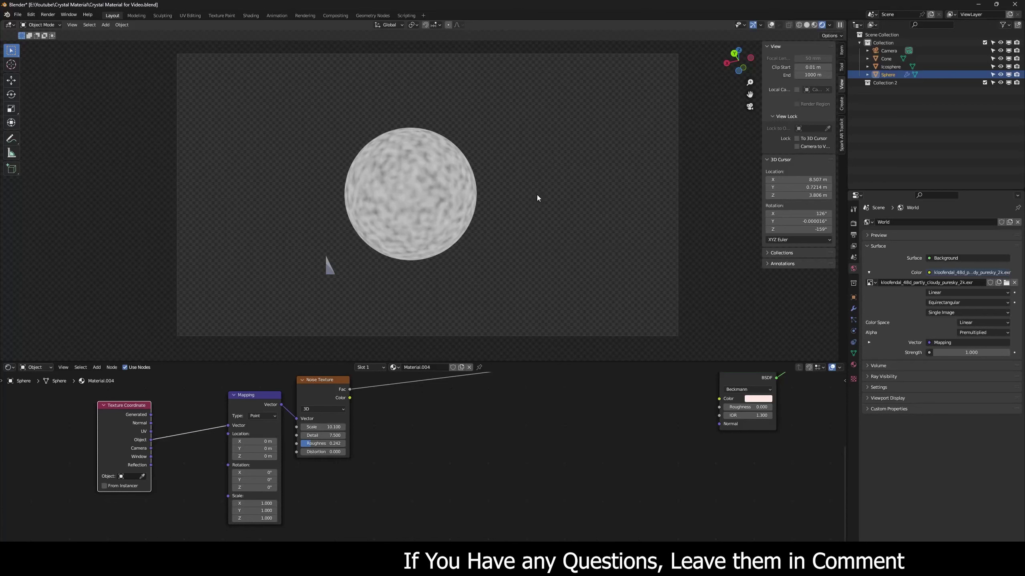
left_click_drag(255, 518, 335, 518)
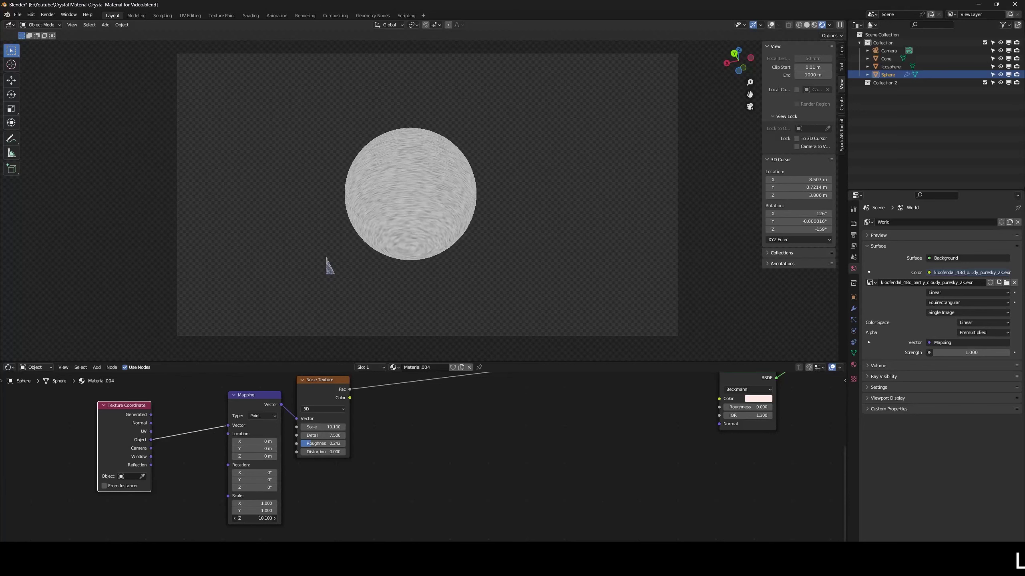
left_click_drag(335, 518, 351, 519)
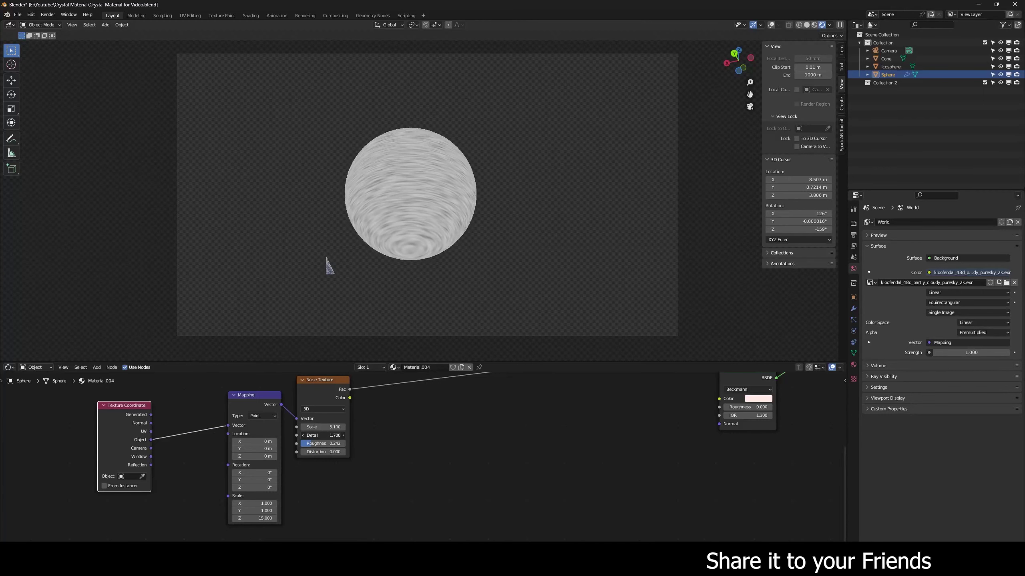
Set the lower Noise Texture's Scale to 5.1, Detail to 1.7 and Roughness to 0.5
left_click_drag(323, 436, 326, 436)
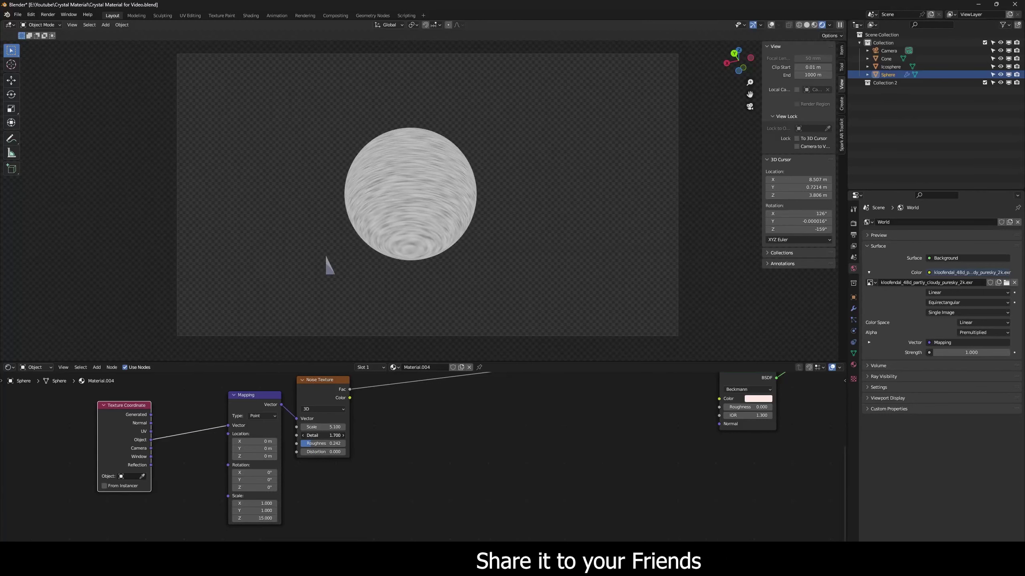
left_click(326, 443)
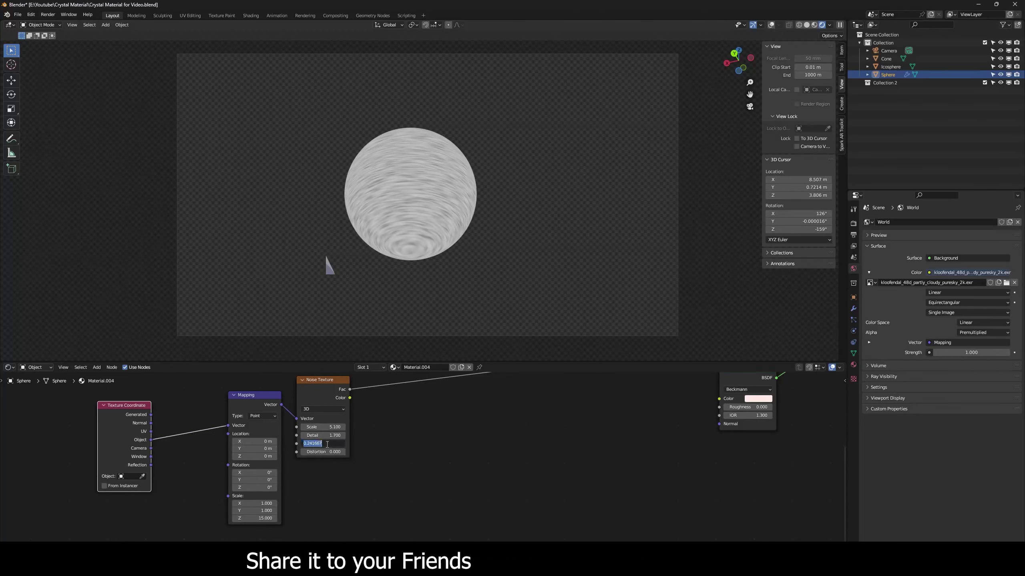
type("0.5")
key("Return")
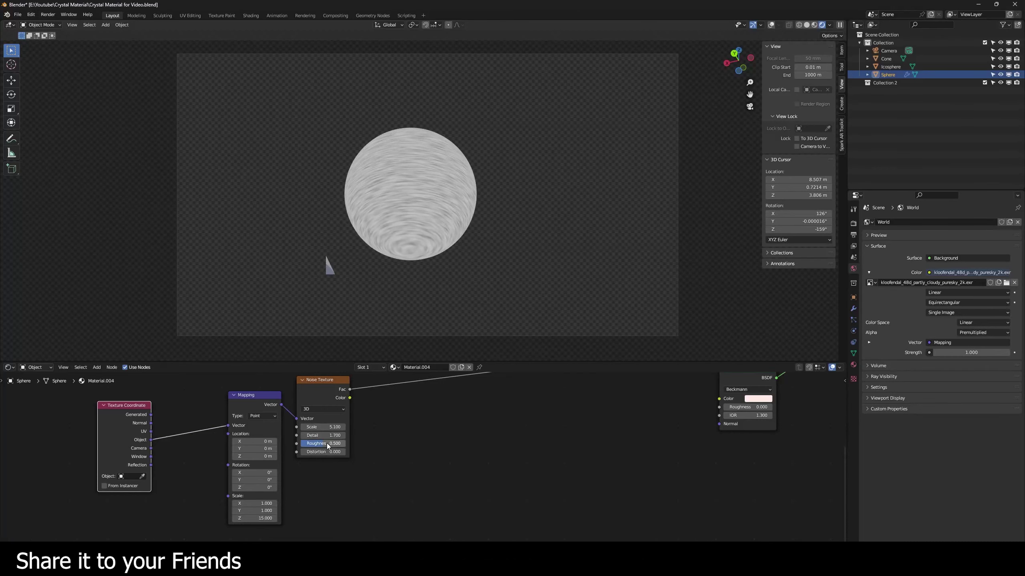
middle_click_drag(433, 415, 394, 428)
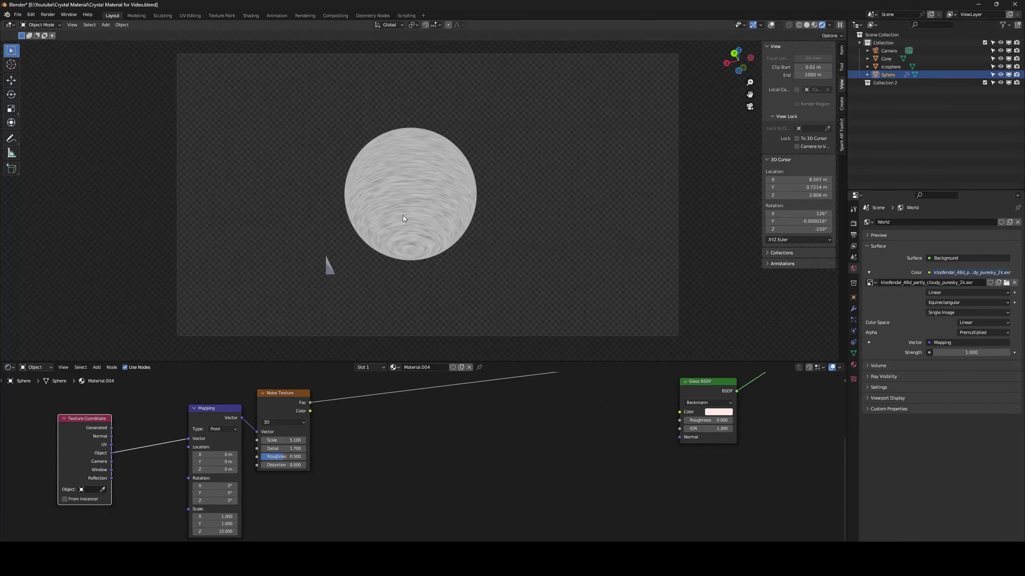
middle_click_drag(386, 415, 372, 436)
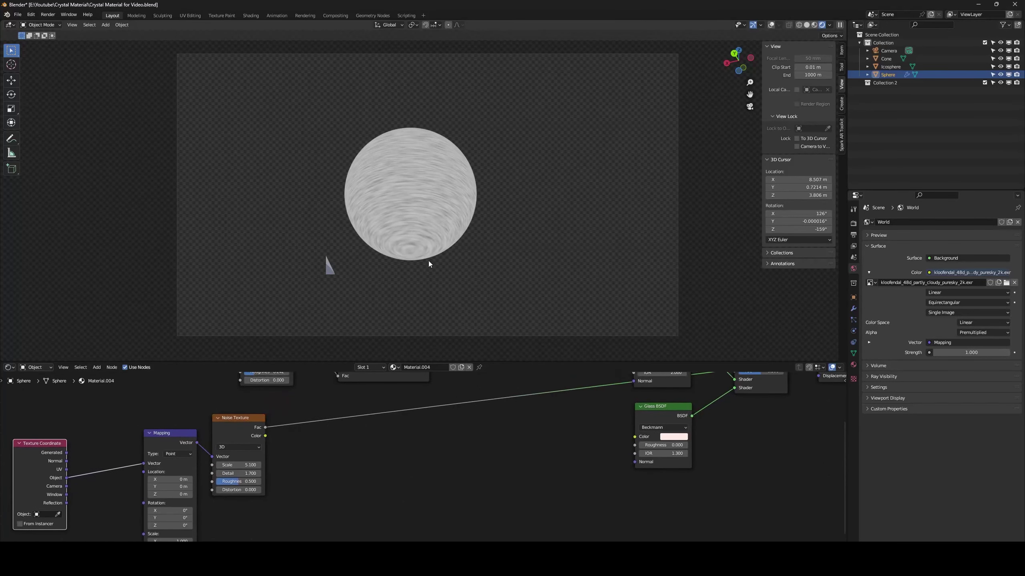
Insert a ColorRamp after the lower Noise Texture and move its stops inward, placing the white stop at 0.914
key("shift+a")
left_click(365, 440)
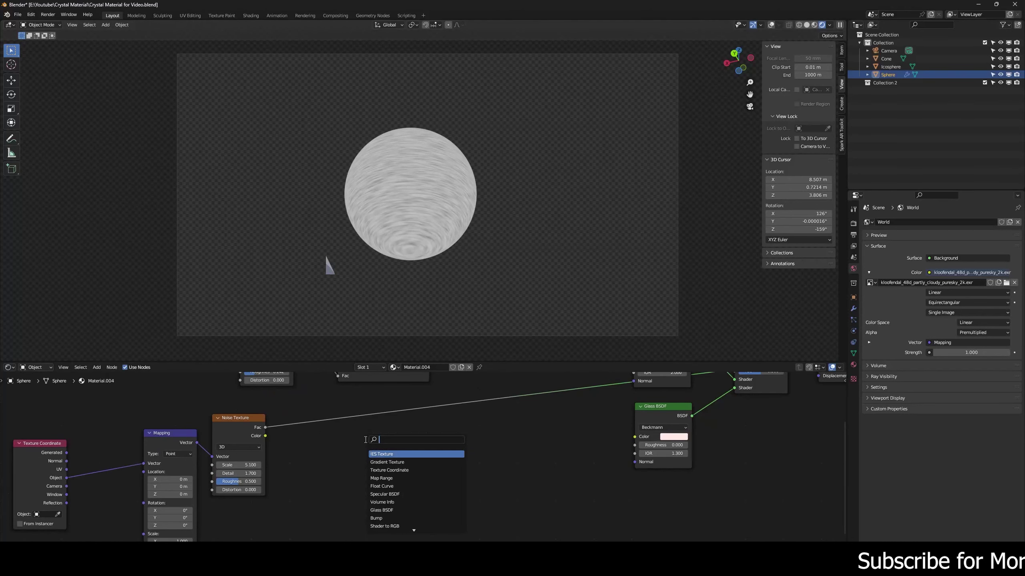
type("color ramp")
key("Return")
left_click(311, 402)
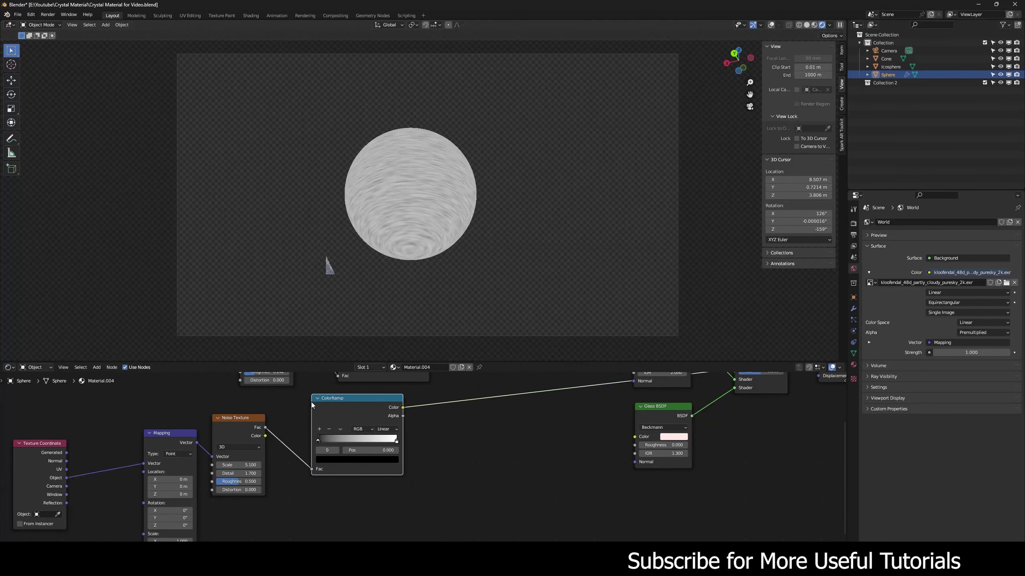
left_click_drag(342, 422, 335, 463)
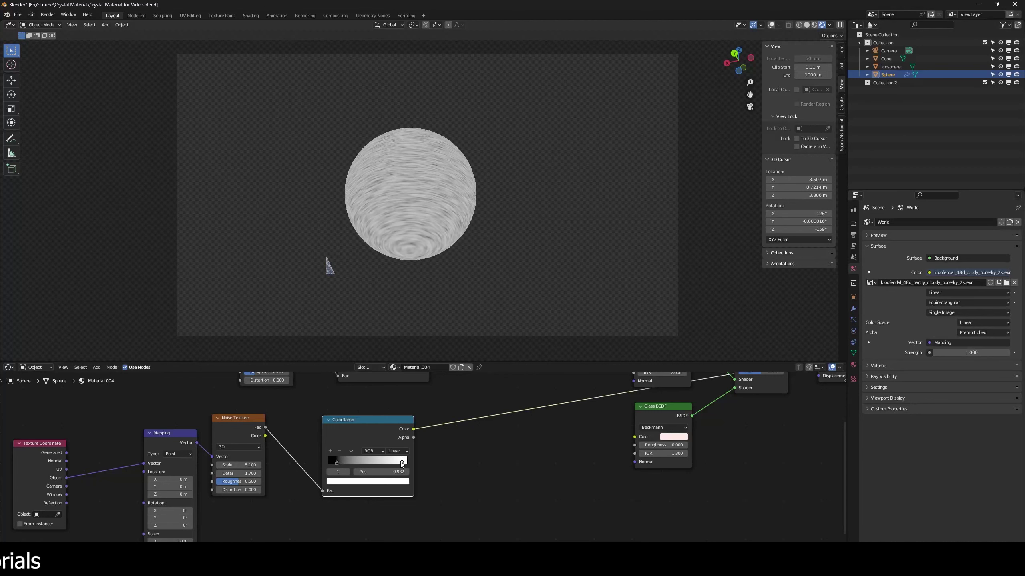
Add a Bump node after the lower ColorRamp, feeding its Height input, and position it beside the ramp
middle_click_drag(494, 427, 466, 436)
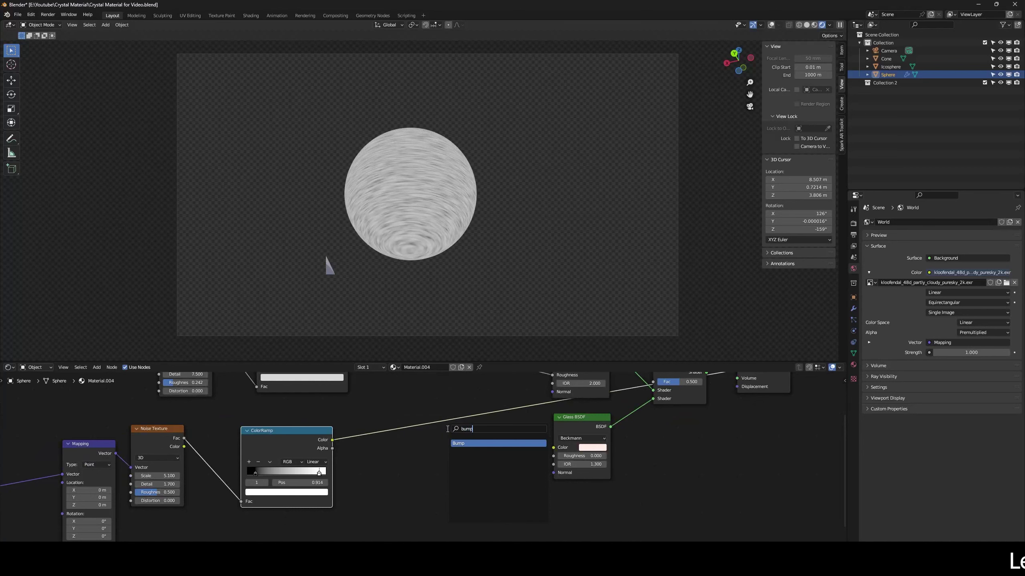
key("Return")
left_click(409, 419)
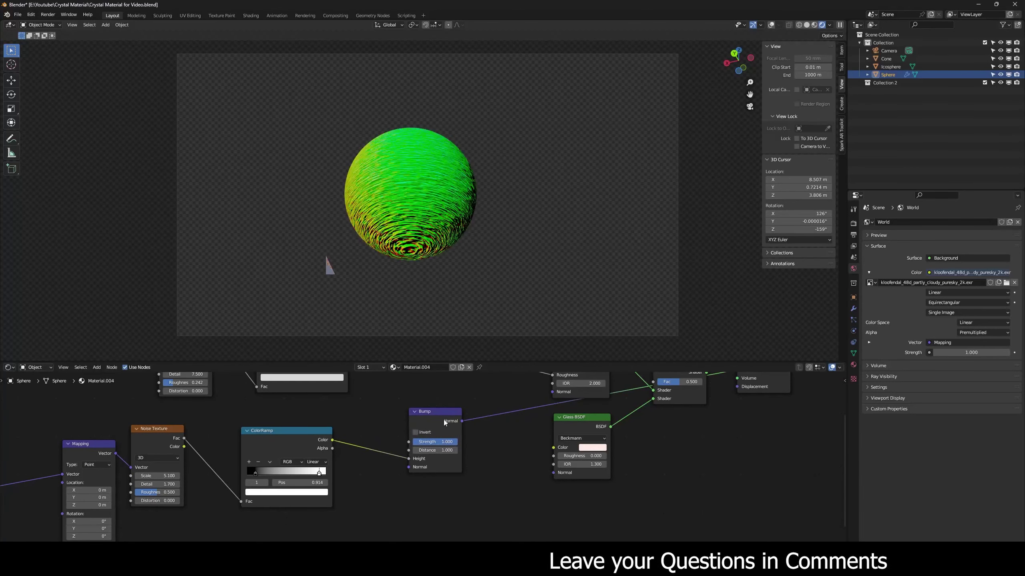
left_click_drag(444, 424, 432, 439)
Set the Bump Strength to 0.025 and connect its Normal output to the upper Glass BSDF's Normal input
middle_click_drag(467, 428, 453, 430)
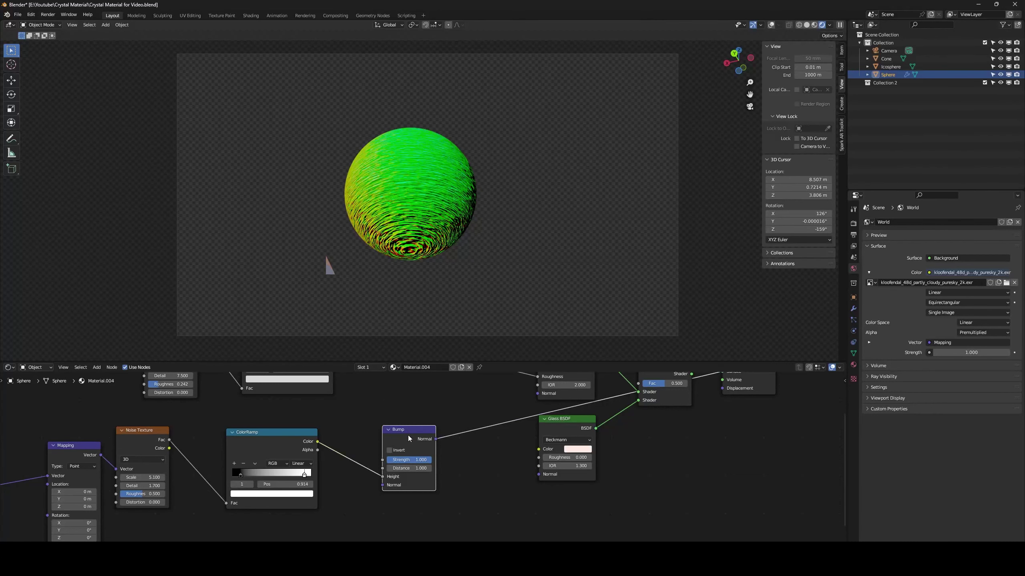
left_click_drag(415, 460, 397, 460)
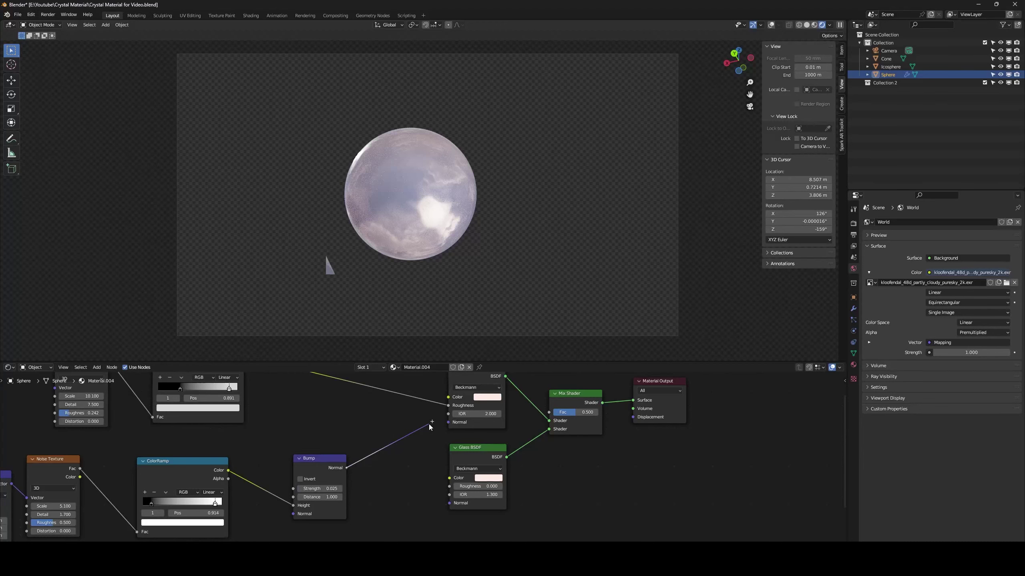
left_click_drag(429, 425, 448, 422)
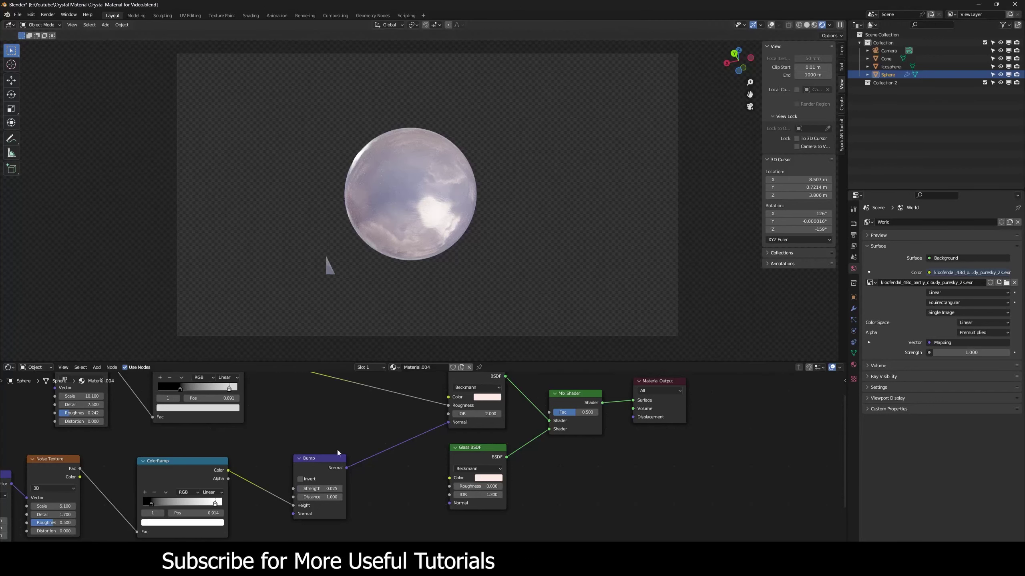
Move the second Glass BSDF node well below the bump node chain to make room for its own inputs
middle_click_drag(298, 446, 412, 427)
scroll(413, 398, "down", 5)
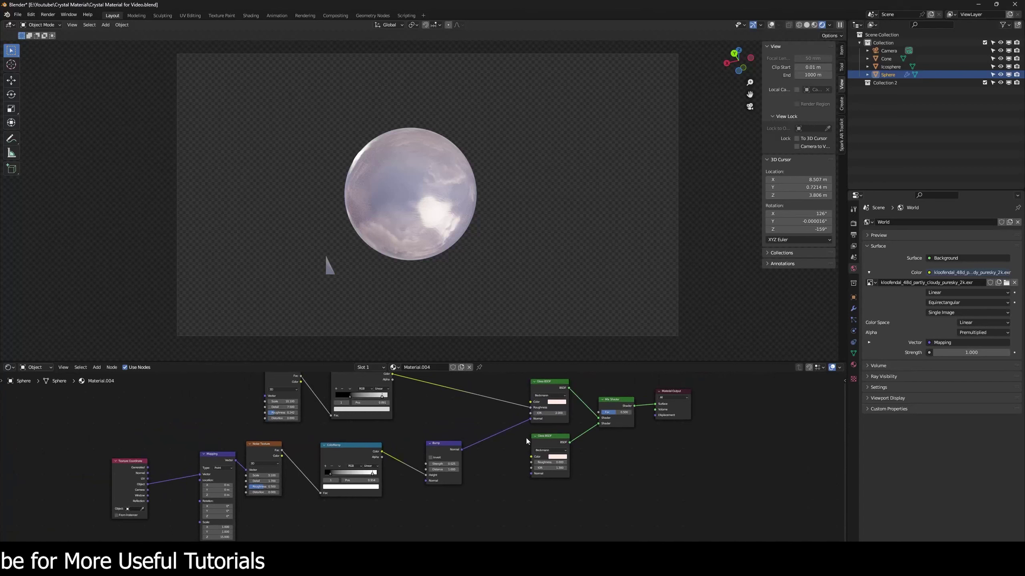
left_click_drag(541, 445, 536, 528)
middle_click_drag(527, 497, 526, 412)
left_click_drag(535, 438, 535, 455)
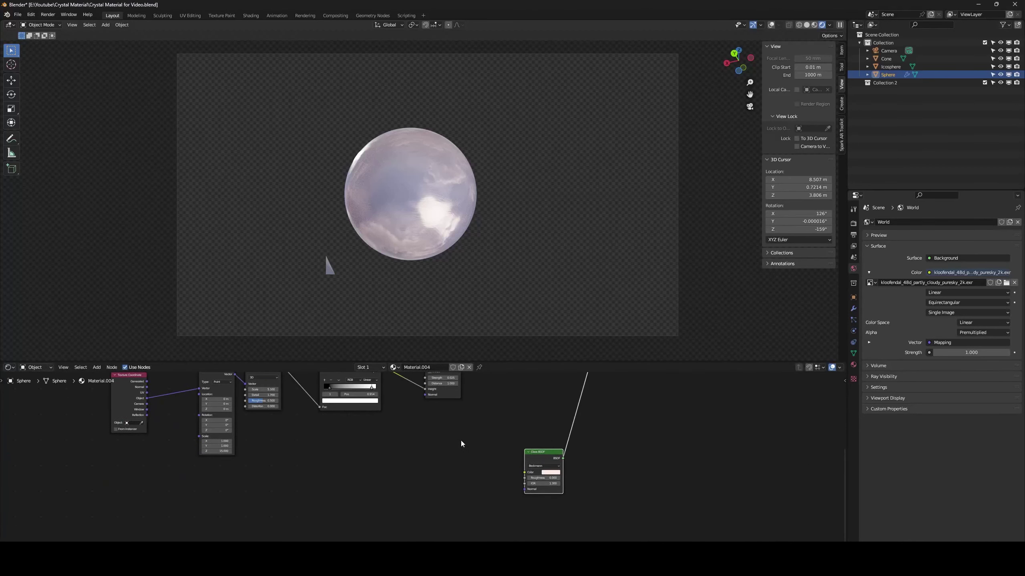
Add a new Noise Texture node in the empty area beside the moved Glass BSDF
middle_click_drag(424, 437, 460, 434)
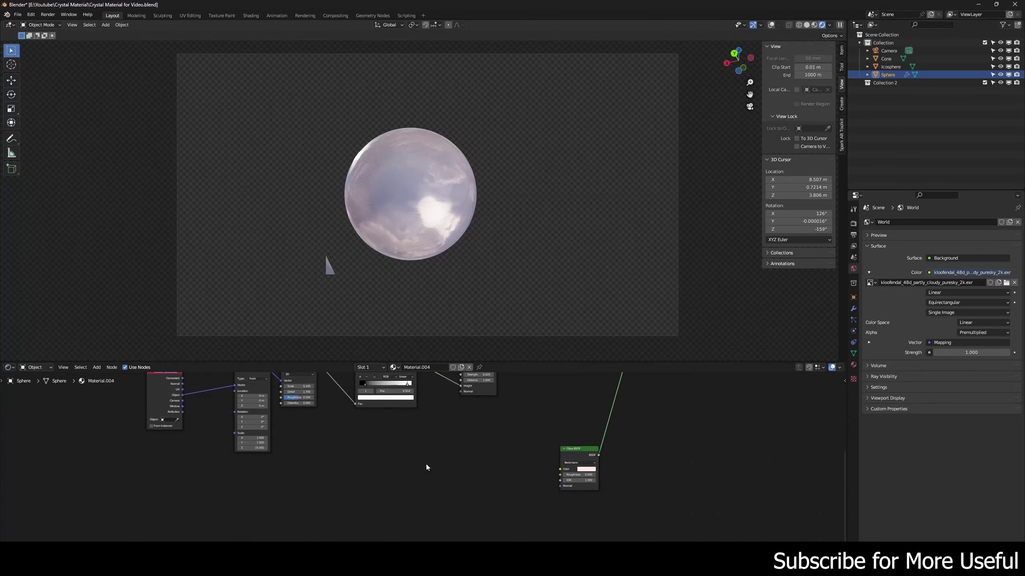
scroll(426, 463, "left", 3, "ctrl")
key("shift+a")
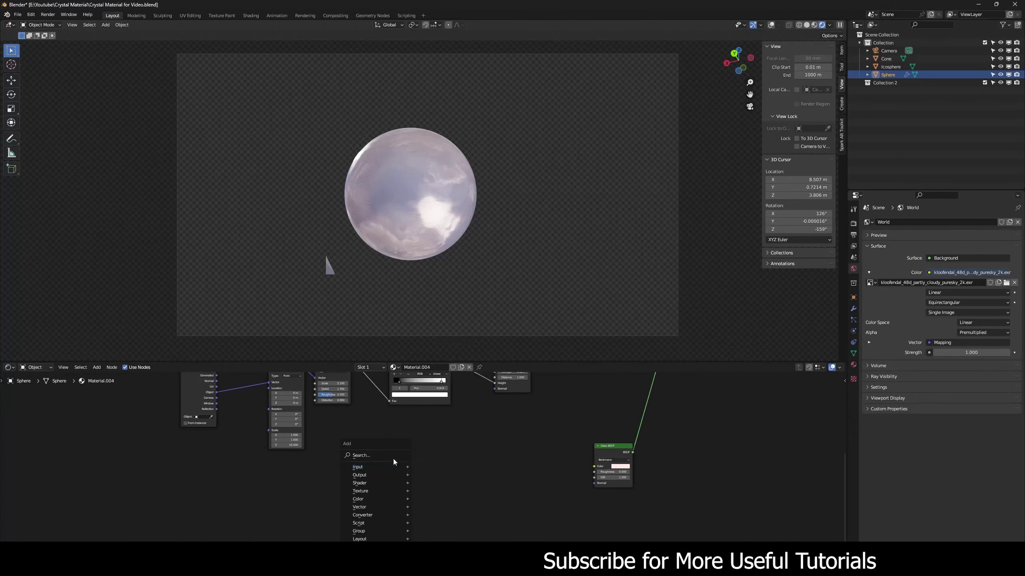
left_click(393, 459)
type("noise")
key("Return")
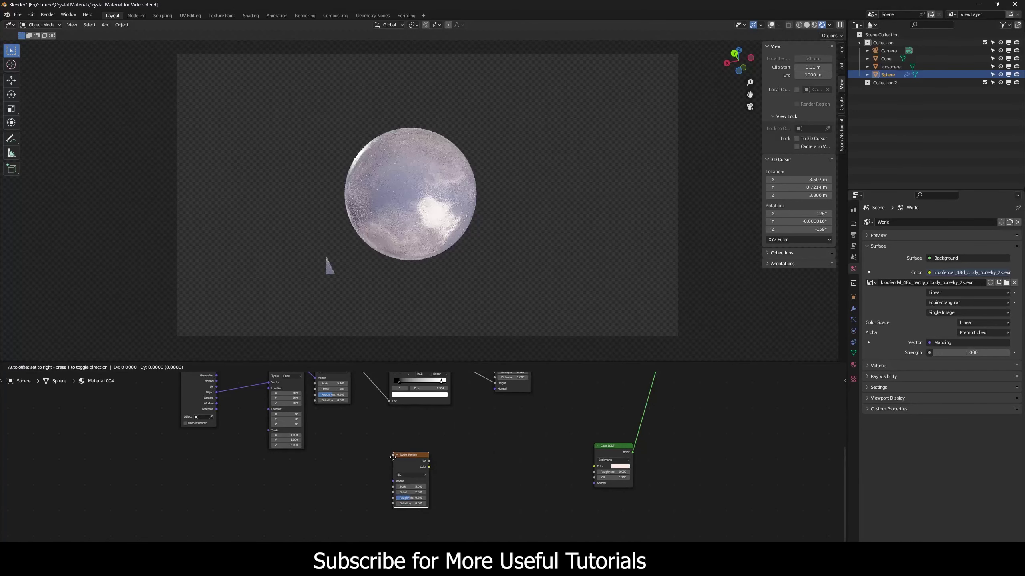
Preview the new Noise Texture on the sphere and attach Mapping and Texture Coordinate nodes to it
scroll(392, 458, "up", 1)
scroll(397, 454, "up", 2)
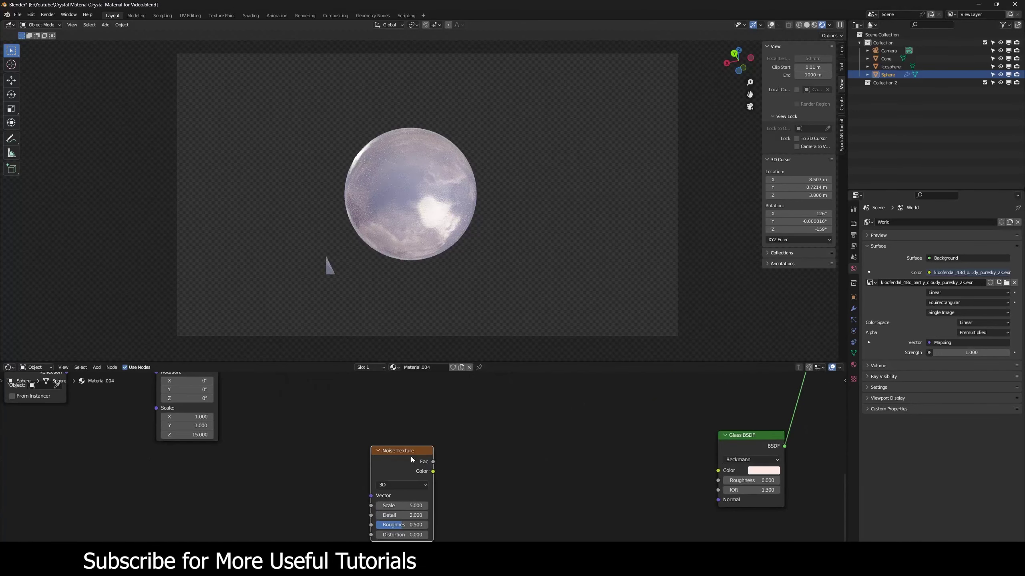
left_click(401, 433, "ctrl+shift")
left_click(401, 432, "ctrl+shift")
key("ctrl+t")
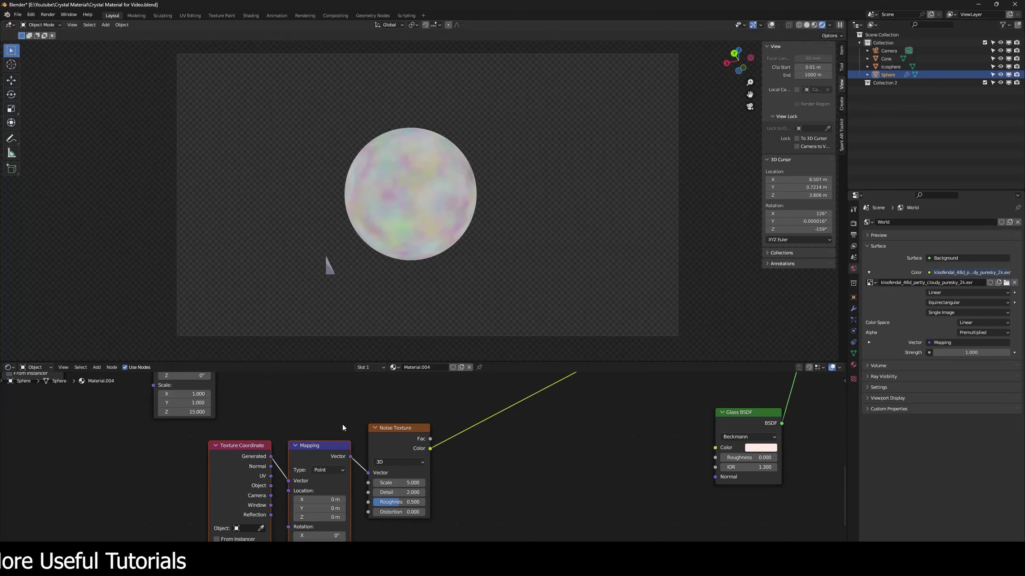
Delete the new Mapping node and connect the Texture Coordinate's Object output directly to the Noise Texture's Vector input
middle_click_drag(313, 450, 344, 437)
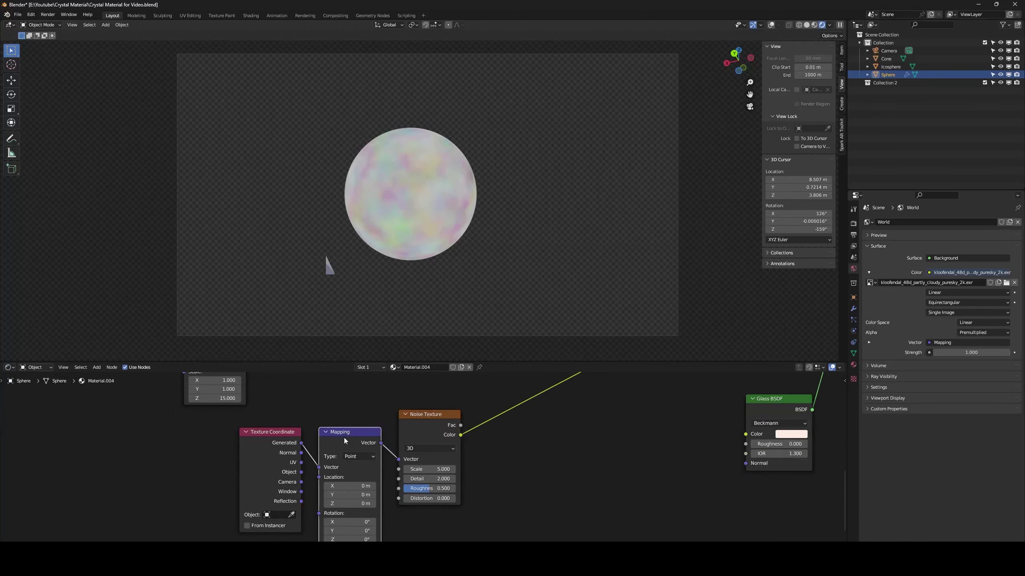
key("ctrl+x")
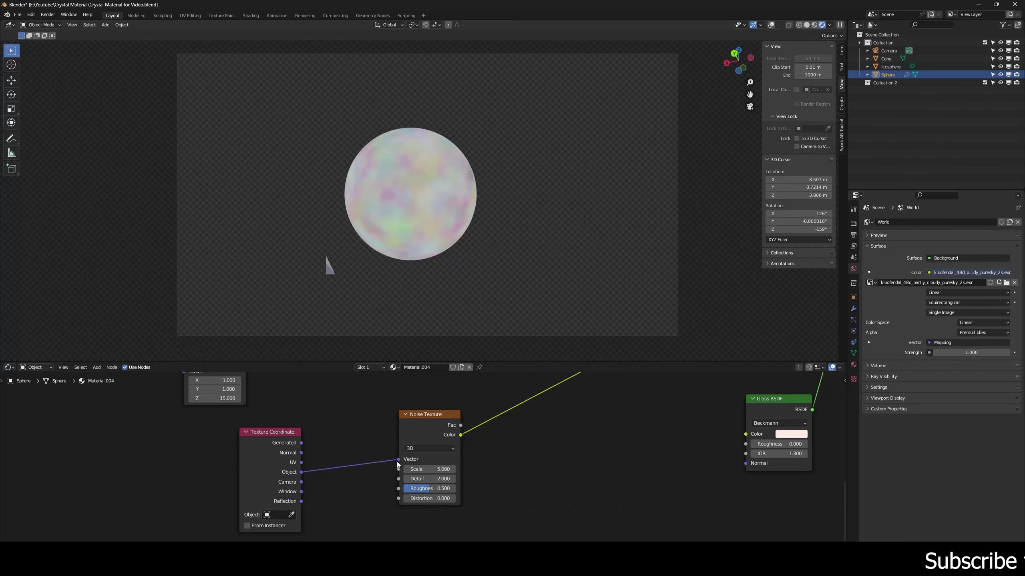
Preview the new Noise Texture's Fac output and set its Detail to 15
left_click(434, 425, "ctrl+shift")
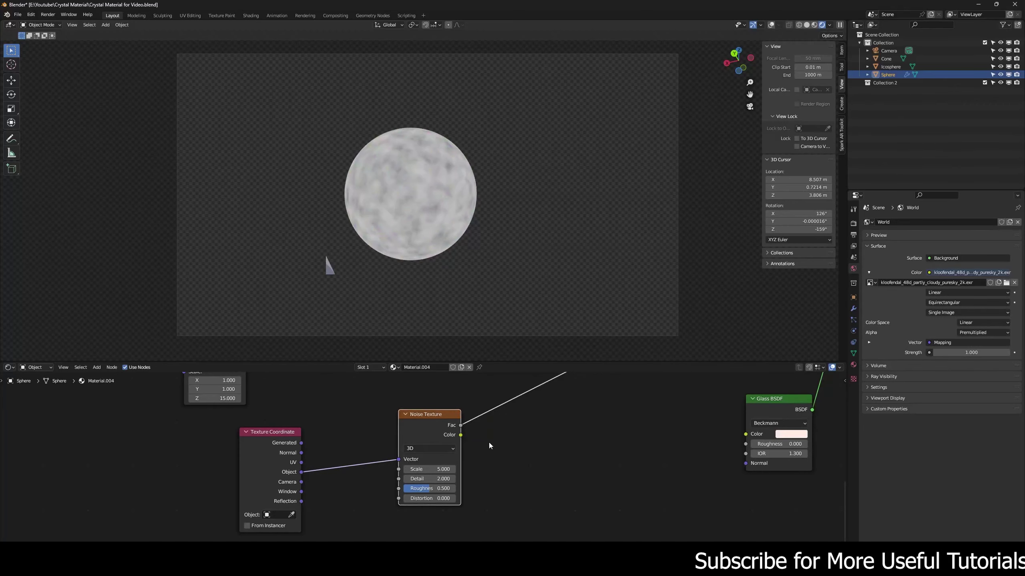
middle_click_drag(488, 442, 463, 437)
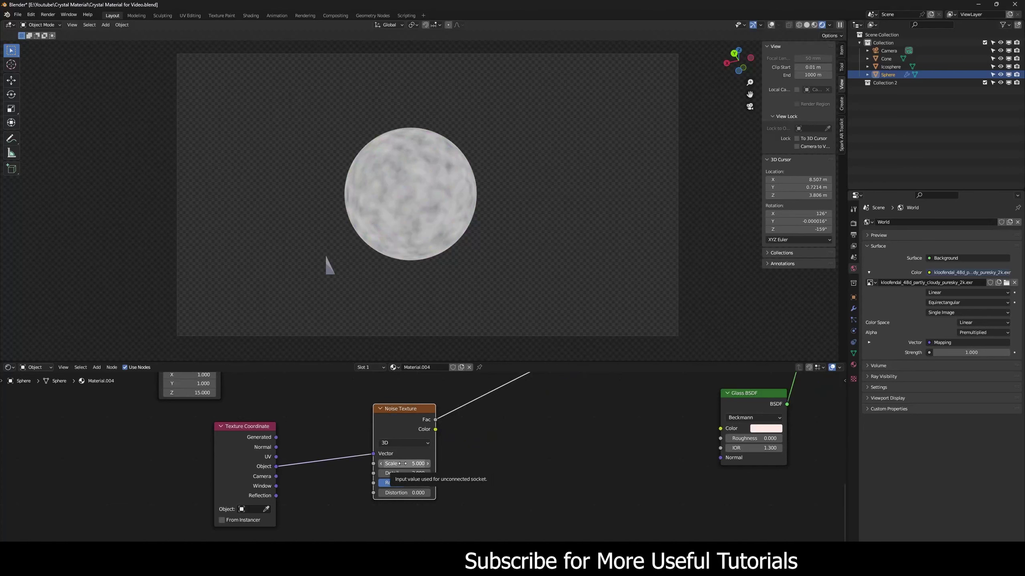
left_click_drag(391, 473, 430, 473)
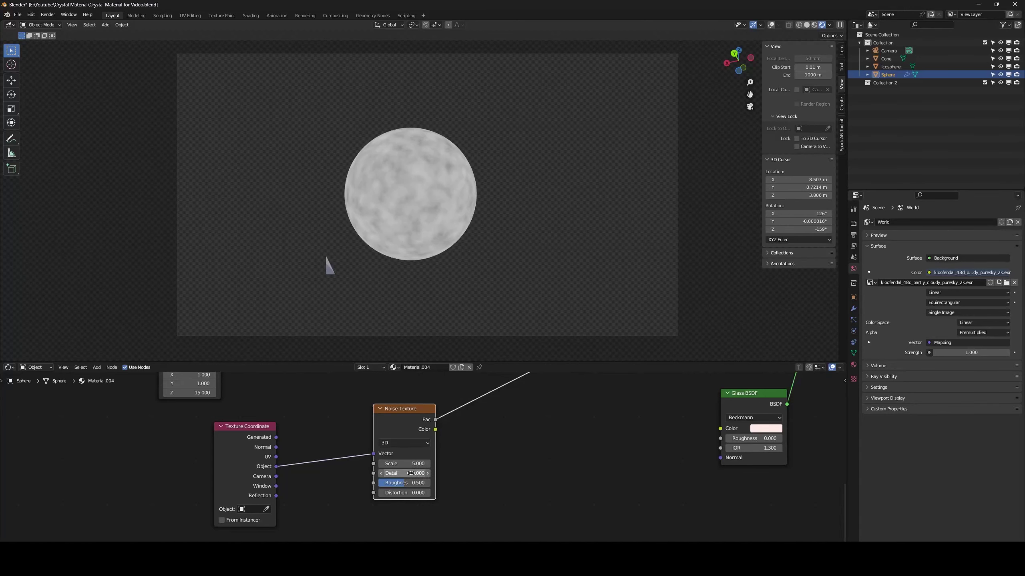
Insert a ColorRamp on the Fac link of the new Noise Texture
middle_click_drag(514, 421, 439, 438)
scroll(467, 428, "down", 4)
key("shift+a")
left_click(441, 438)
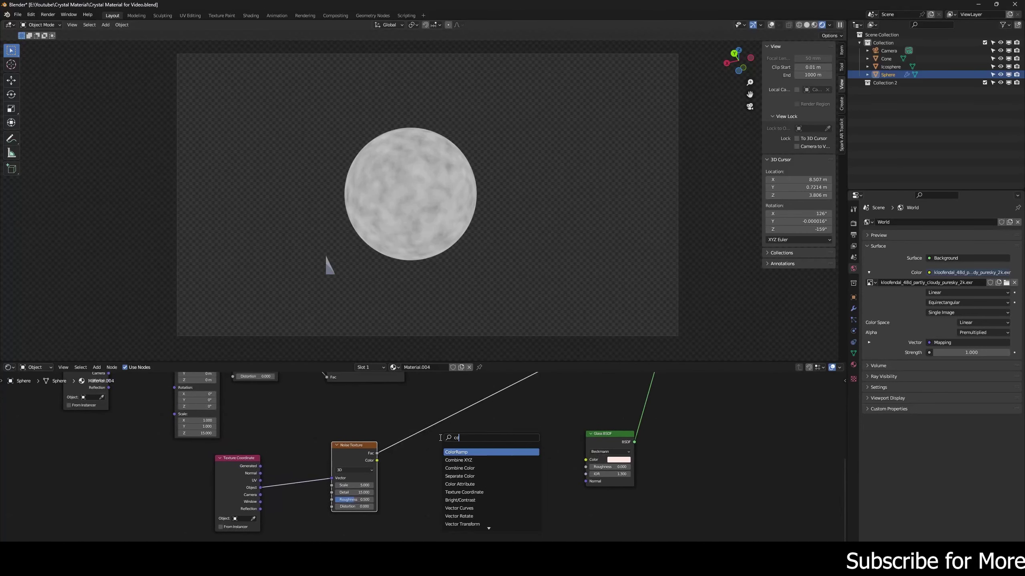
type("ramp")
key("Return")
left_click(408, 416)
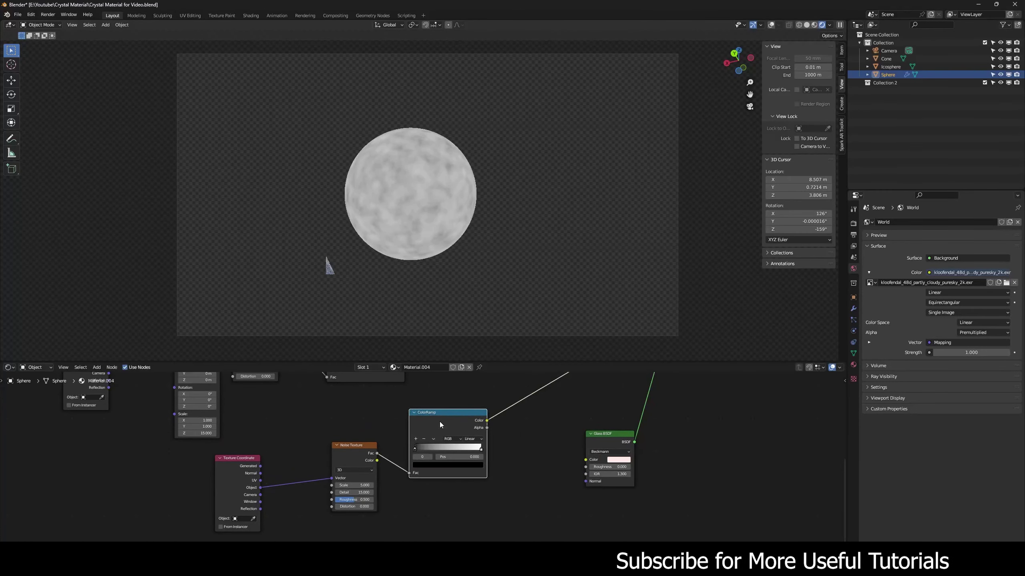
Flip the new ColorRamp and position its white stop at 0.418 and its black stop at 0.636
scroll(439, 446, "up", 1)
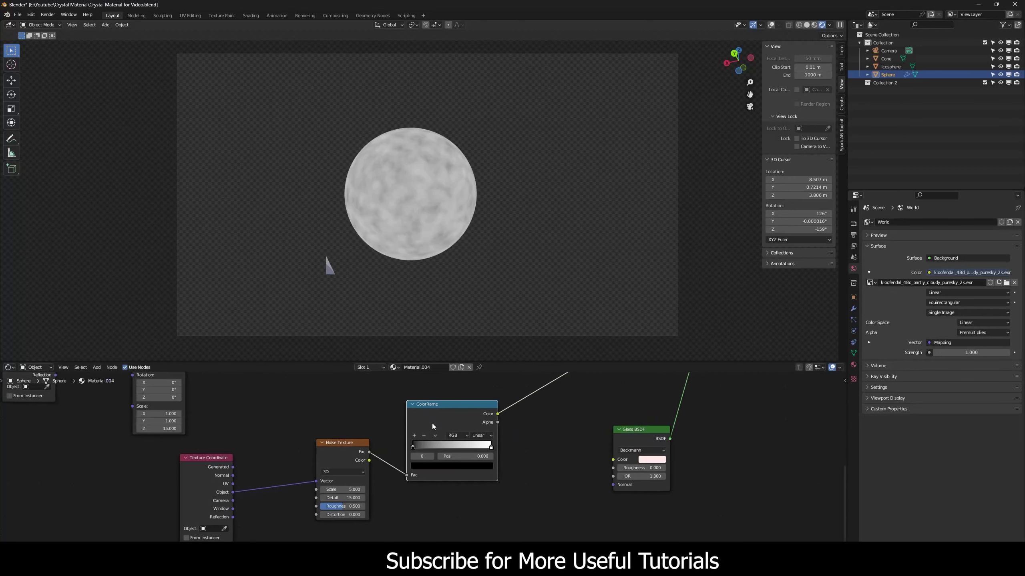
middle_click_drag(432, 424, 353, 432)
left_click(362, 434)
left_click(365, 441)
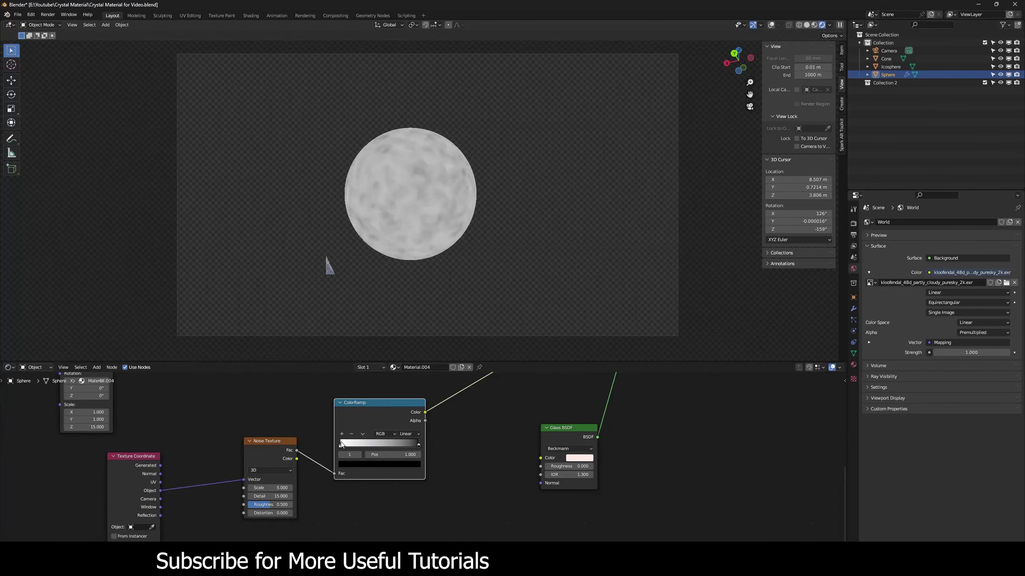
left_click_drag(341, 445, 390, 446)
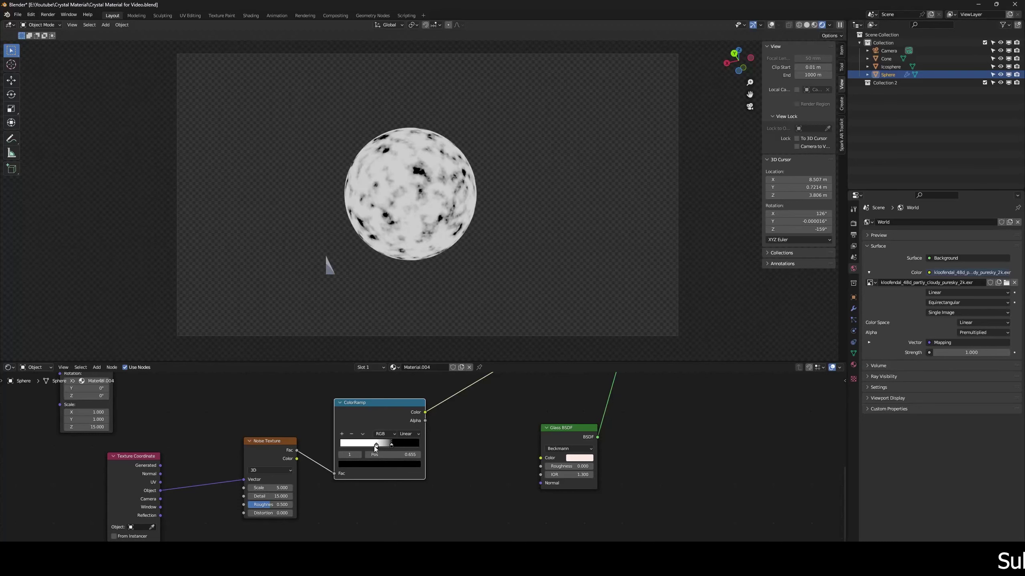
left_click(374, 444)
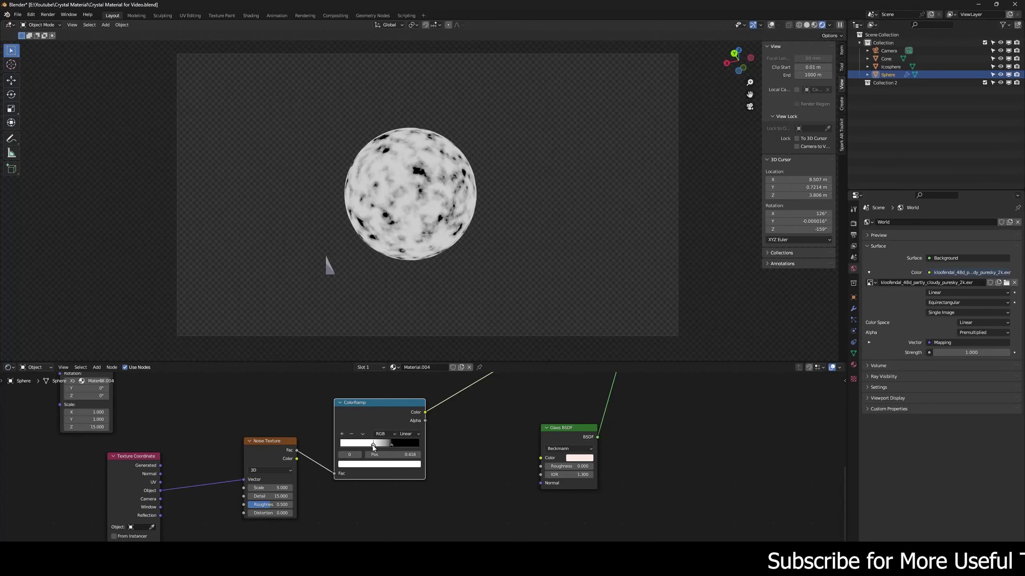
left_click(391, 445)
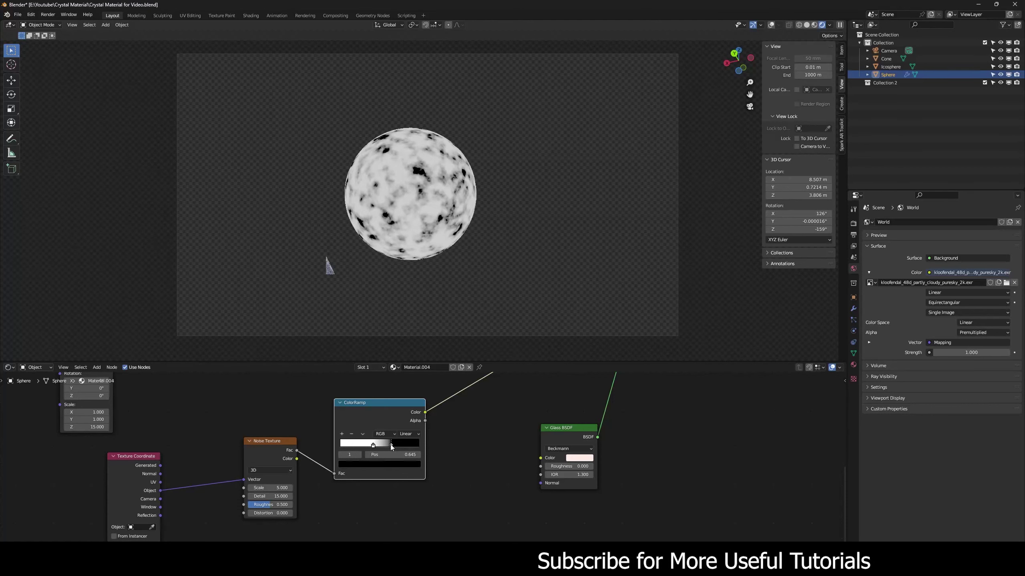
left_click_drag(391, 445, 390, 445)
Restore the mixed shader view on the sphere and connect the new ColorRamp's Color to the lower Glass BSDF's Roughness
mouse_move(491, 413)
middle_mouse_down()
mouse_move(435, 433)
mouse_move(433, 462)
middle_mouse_up()
middle_click_drag(470, 430, 407, 541)
left_click_drag(499, 433, 499, 433)
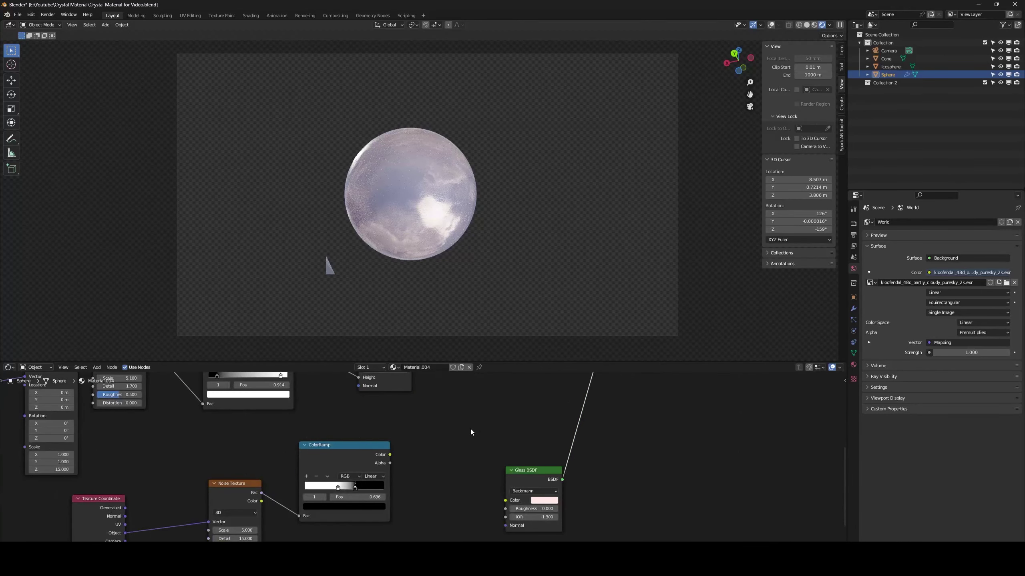
middle_click_drag(471, 429, 478, 401)
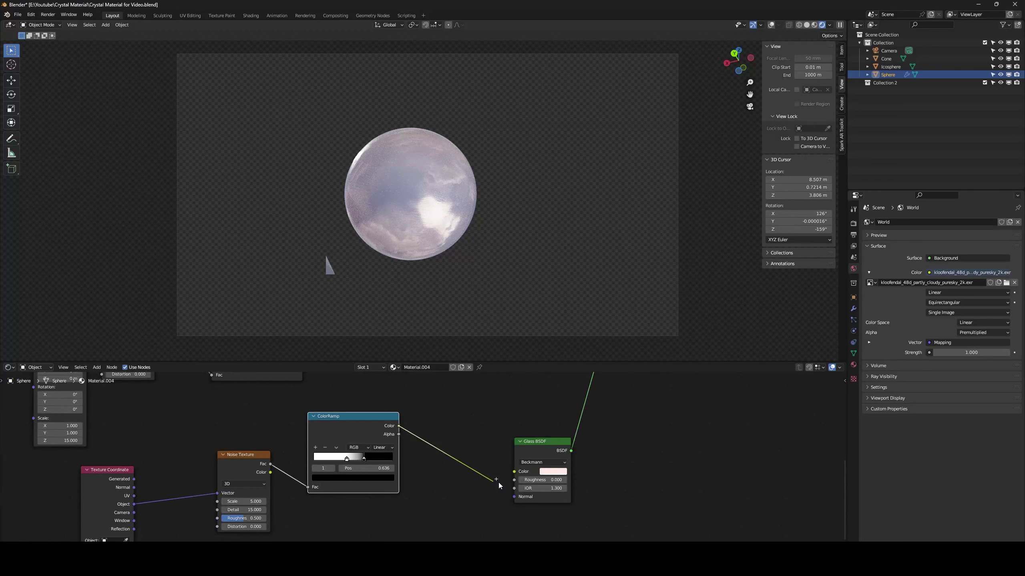
left_click_drag(499, 483, 521, 485)
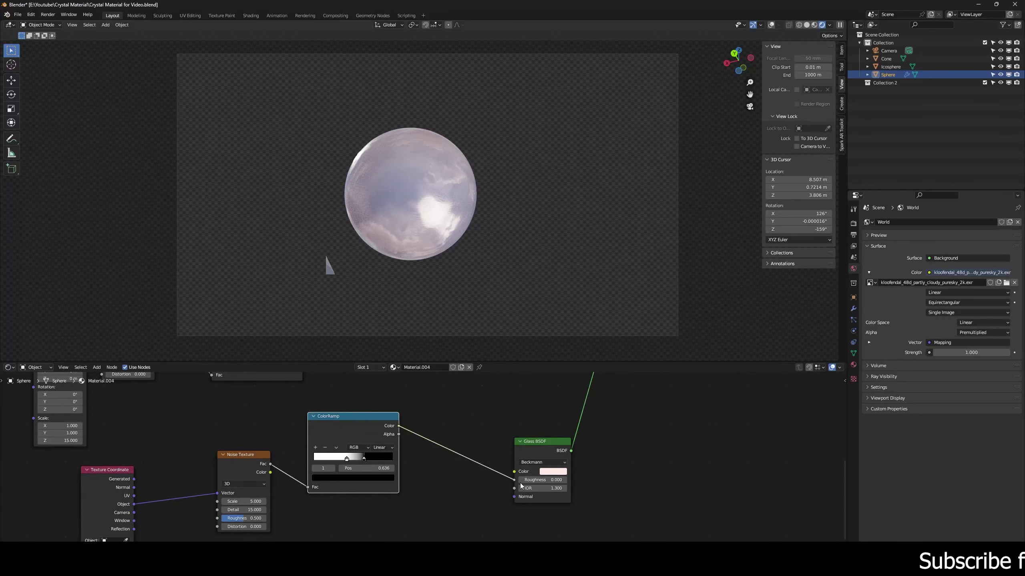
left_click_drag(520, 486, 520, 486)
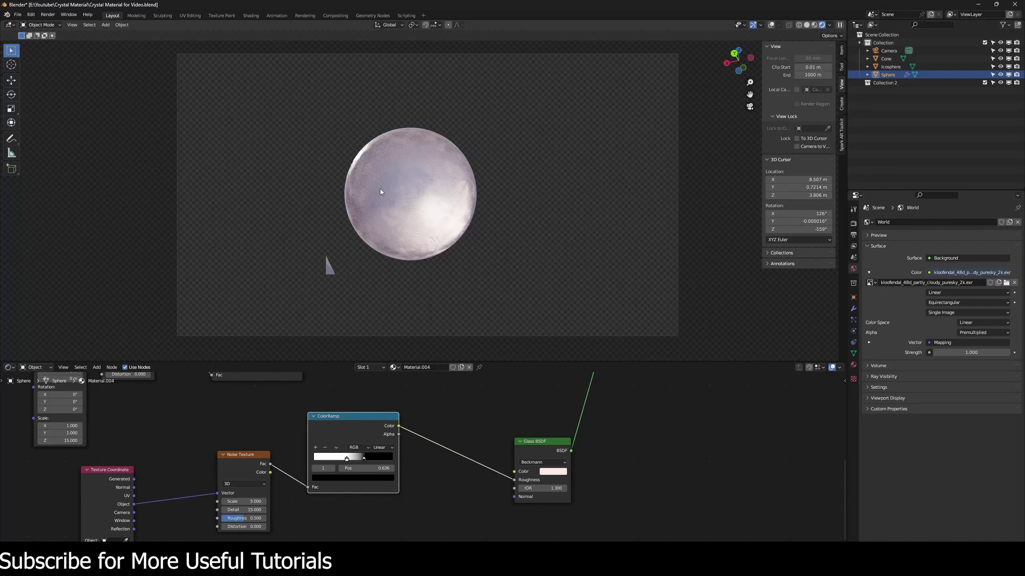
Move the newest Noise Texture node lower, clear of its ColorRamp
scroll(415, 412, "down", 4)
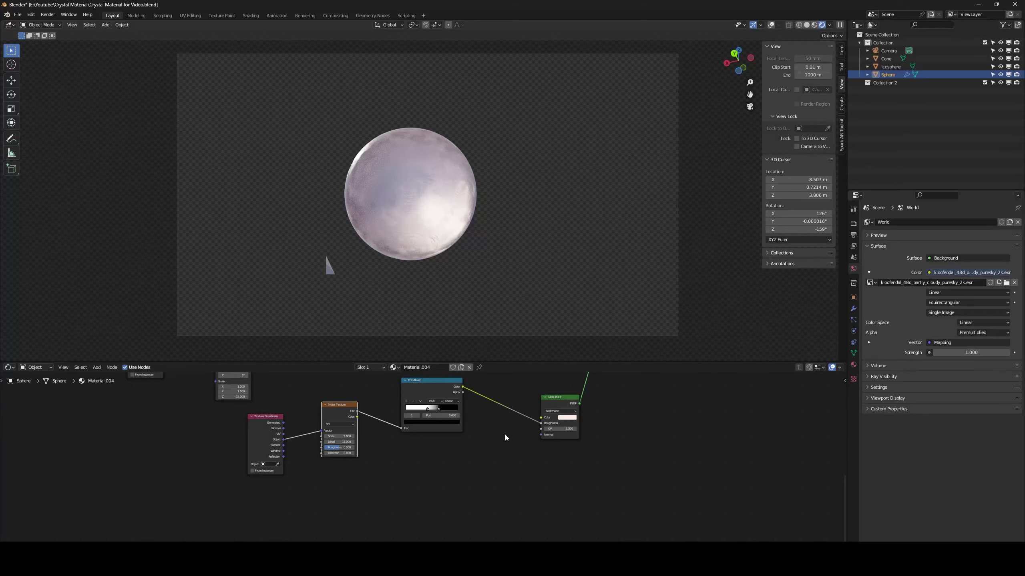
left_click_drag(338, 408, 333, 440)
middle_click_drag(394, 446, 316, 468)
Duplicate the flipped ColorRamp below the original and connect the Noise Texture's Fac output to the copy's Fac input
left_click(347, 405)
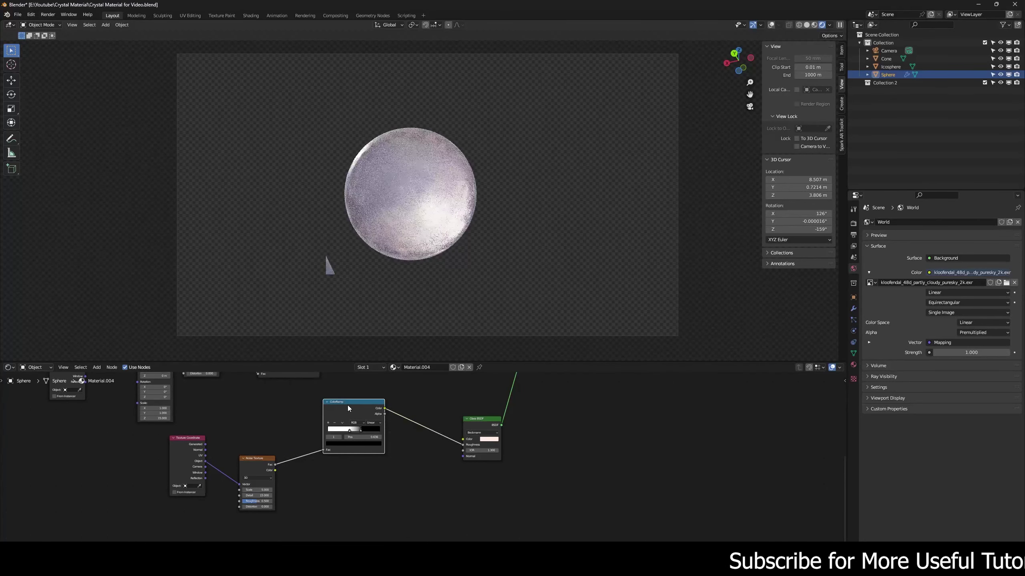
key("shift+d")
left_click(351, 476)
left_click_drag(275, 464, 323, 517)
Preview the duplicated ColorRamp's output on the sphere
middle_click_drag(323, 485, 306, 458)
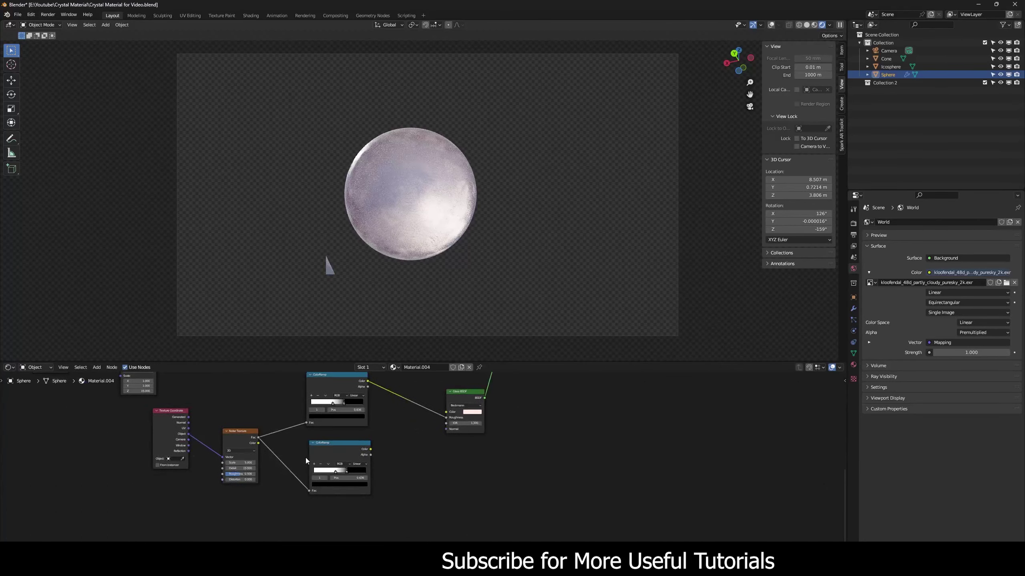
left_click(341, 451, "ctrl+shift")
scroll(339, 449, "up", 2)
scroll(306, 444, "up", 1)
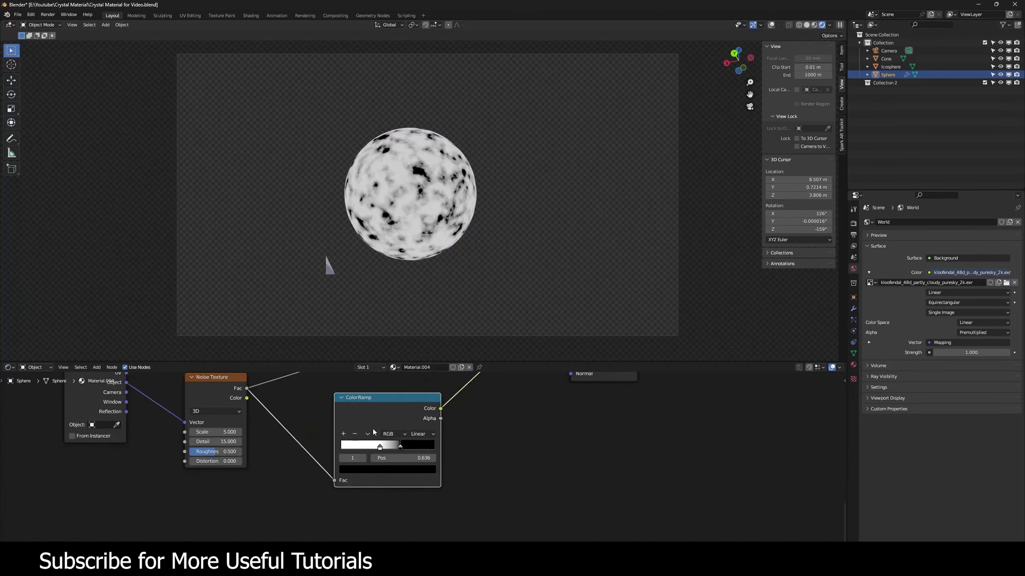
Flip the duplicated ColorRamp and move its white stop to position 0.545
left_click(368, 434)
left_click(373, 441)
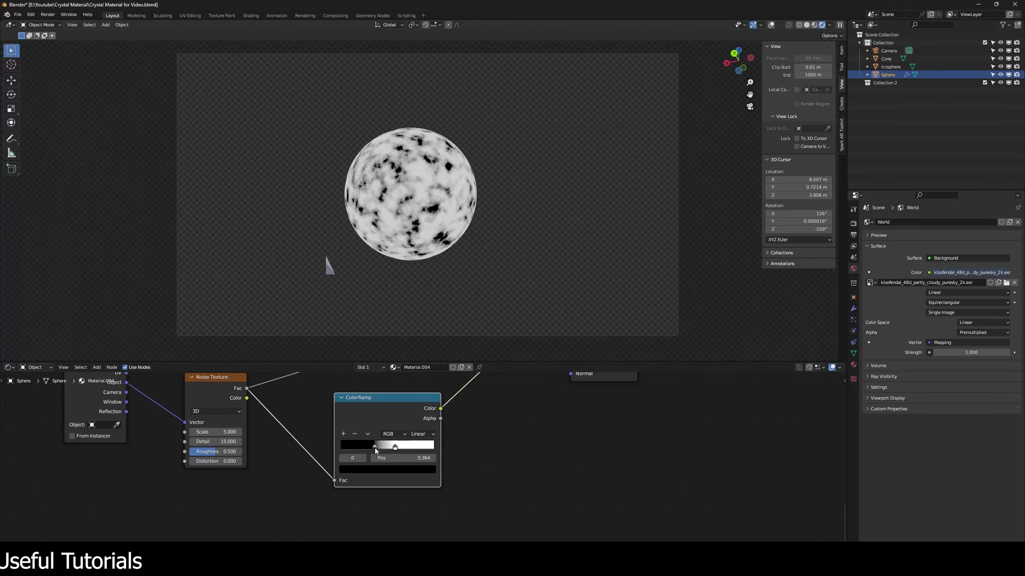
left_click_drag(395, 448, 390, 450)
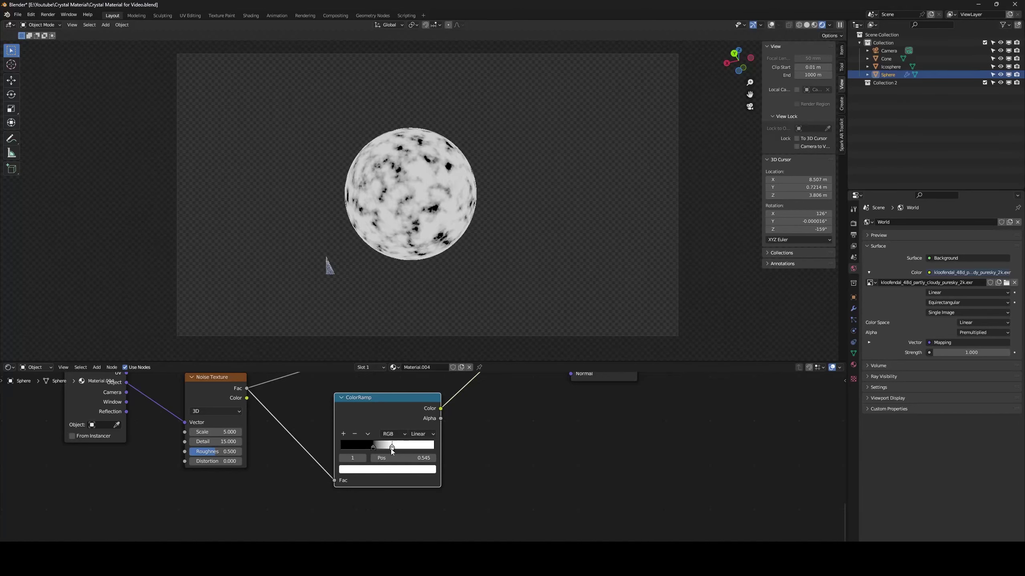
Darken the duplicated ColorRamp's white stop to a color value of 0.051
left_click(389, 468)
scroll(389, 468, "down", 10)
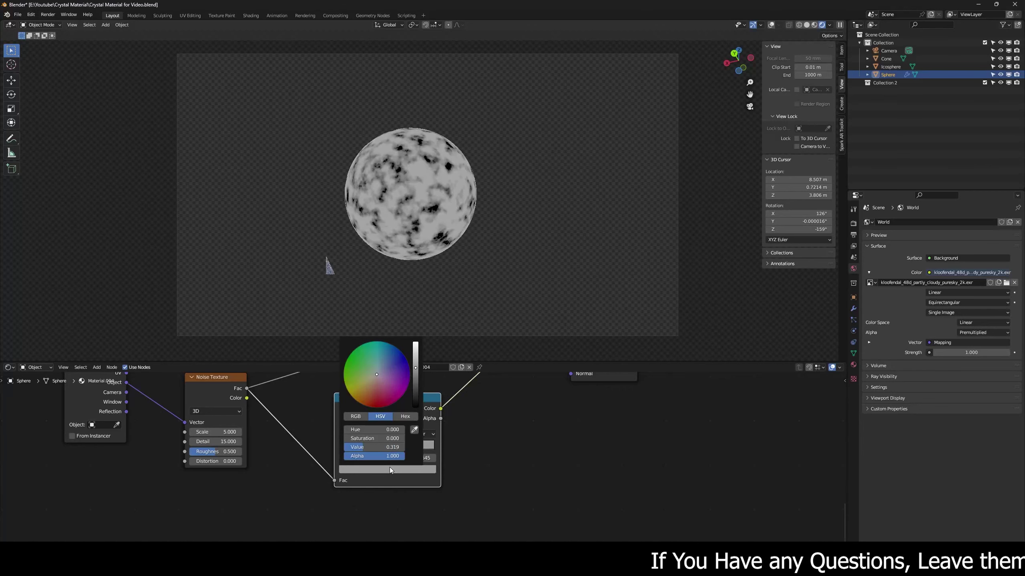
scroll(389, 468, "down", 5)
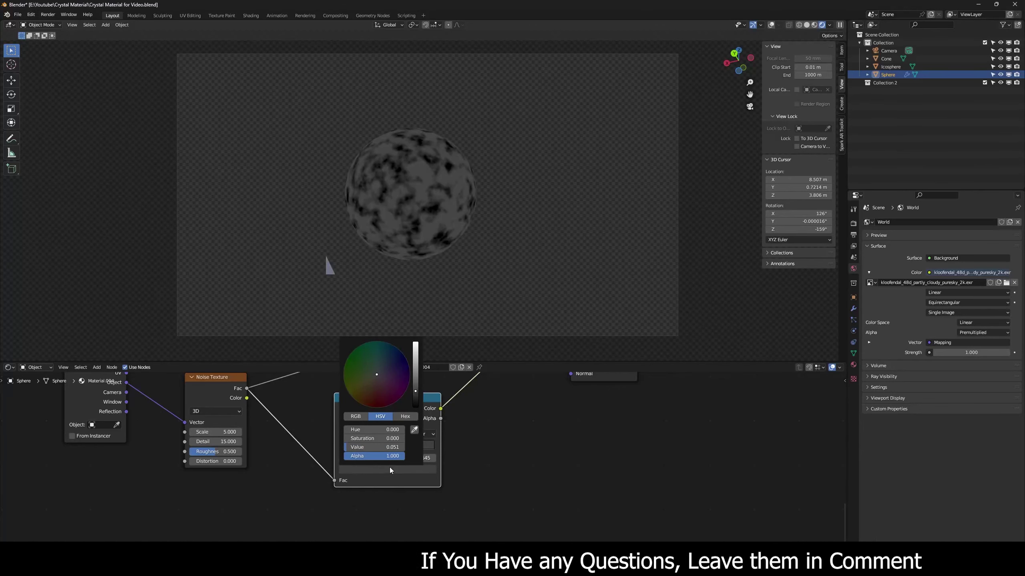
Add a Bump node with Strength 0.242 and feed the duplicated ColorRamp's Color output into its Height input
middle_click_drag(542, 413, 448, 457)
key("shift+a")
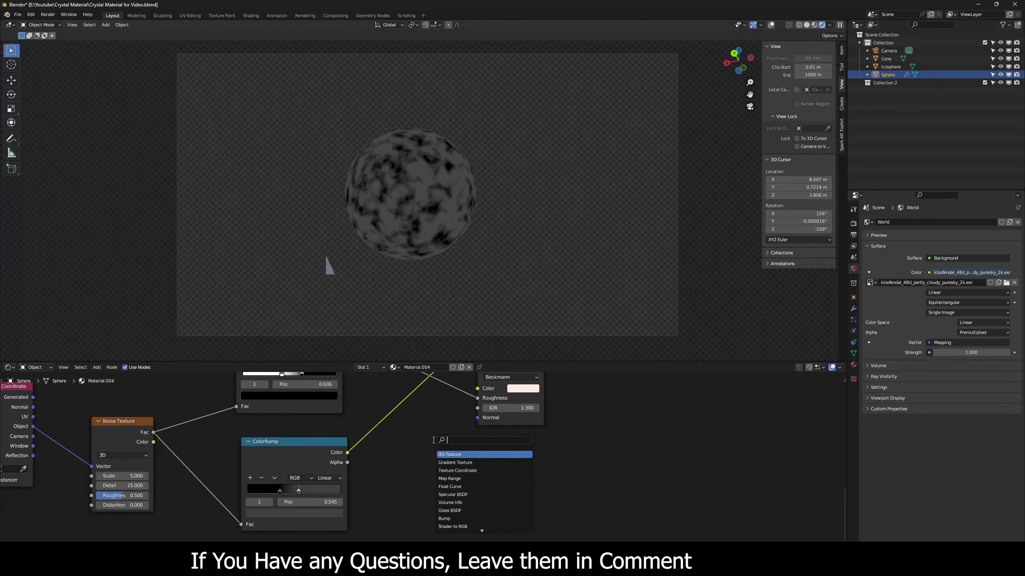
type("bum")
key("Return")
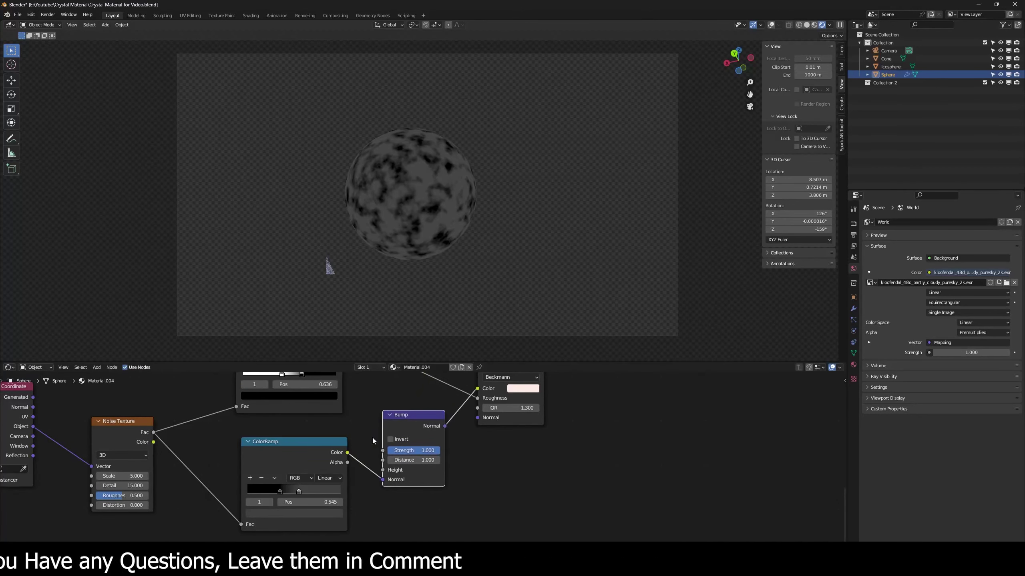
left_click(372, 437)
left_click_drag(382, 479, 382, 470)
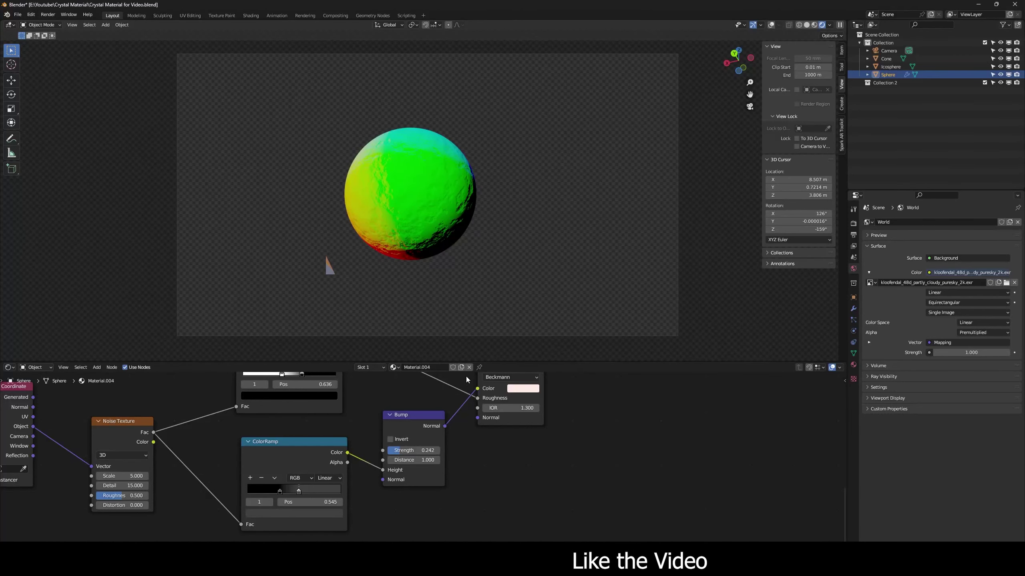
Move the lower Glass BSDF aside and chain a duplicate of the Bump node after the first one
middle_click_drag(413, 424, 385, 451)
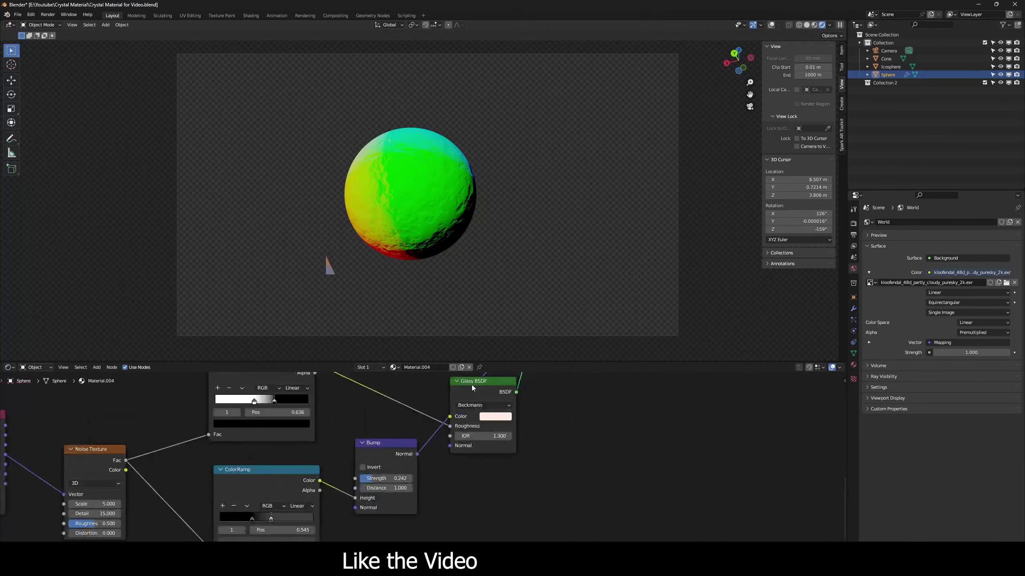
left_click_drag(476, 384, 523, 376)
middle_click_drag(428, 448, 439, 470)
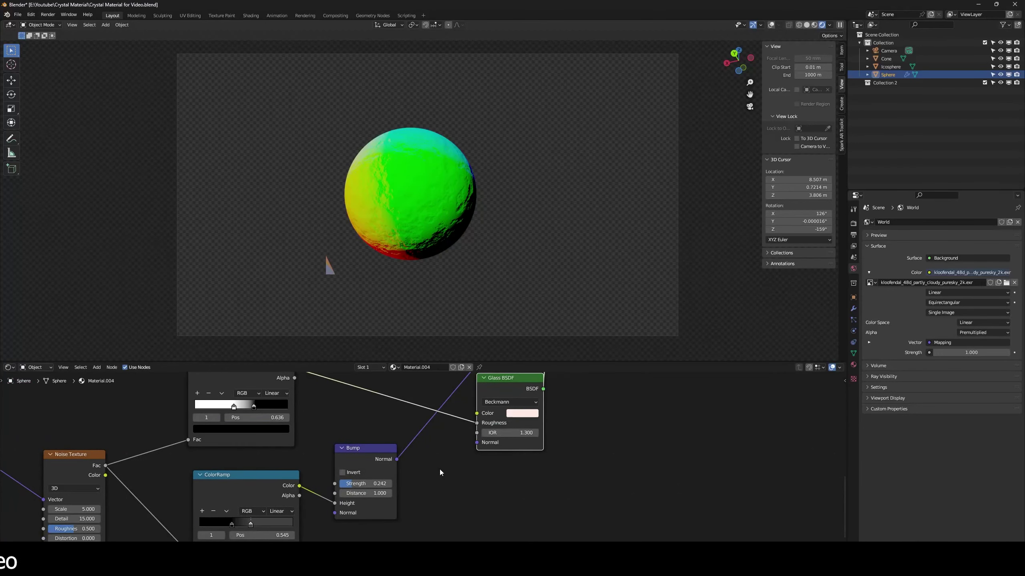
middle_click_drag(421, 455, 405, 426)
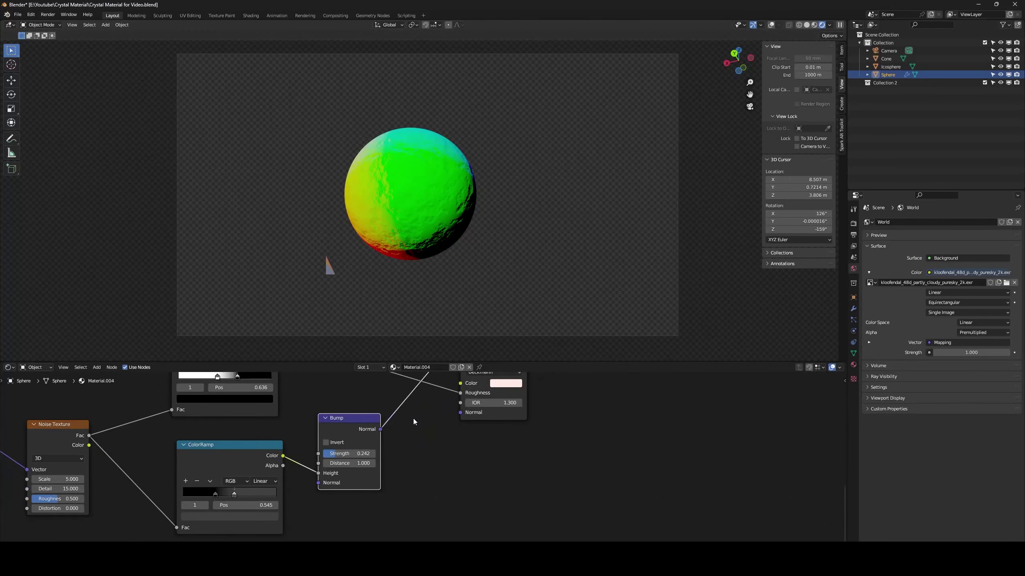
key("shift+d")
left_click(484, 414)
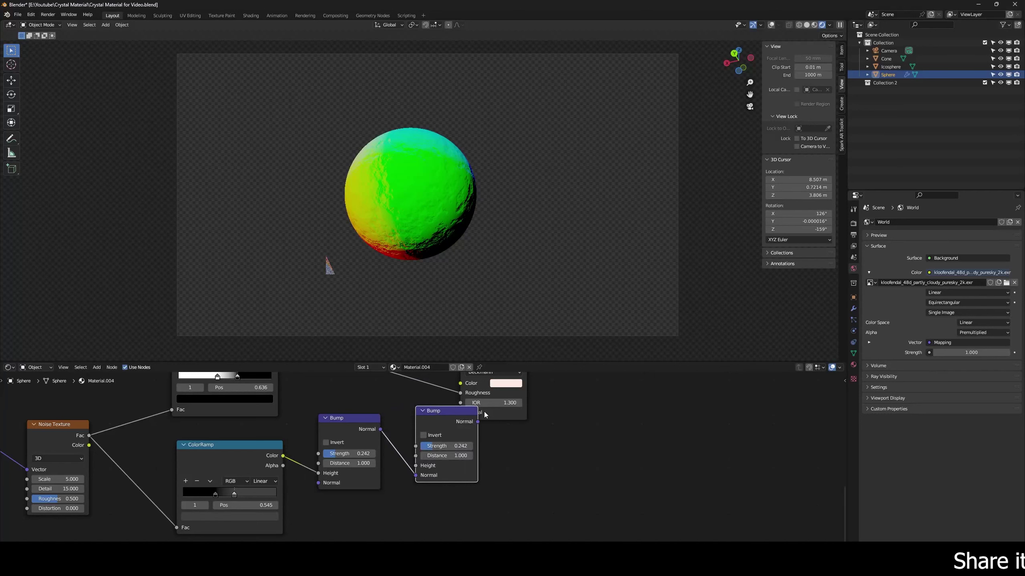
Duplicate the lower Noise Texture, place the copy below the original and preview it on the sphere
middle_click_drag(60, 437, 235, 412)
left_click(235, 412)
key("shift+d")
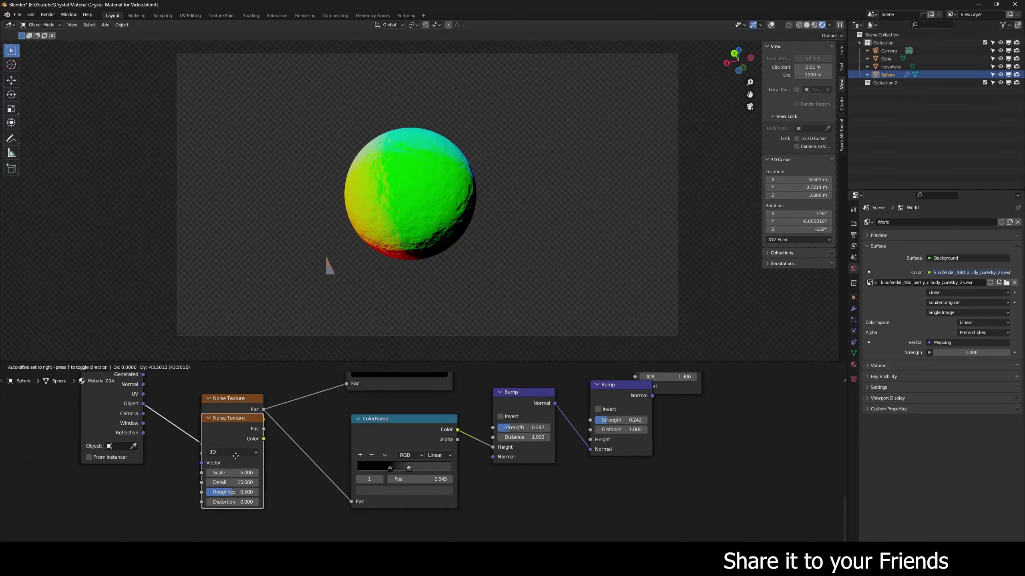
left_click(243, 470)
left_click(242, 471, "ctrl+shift")
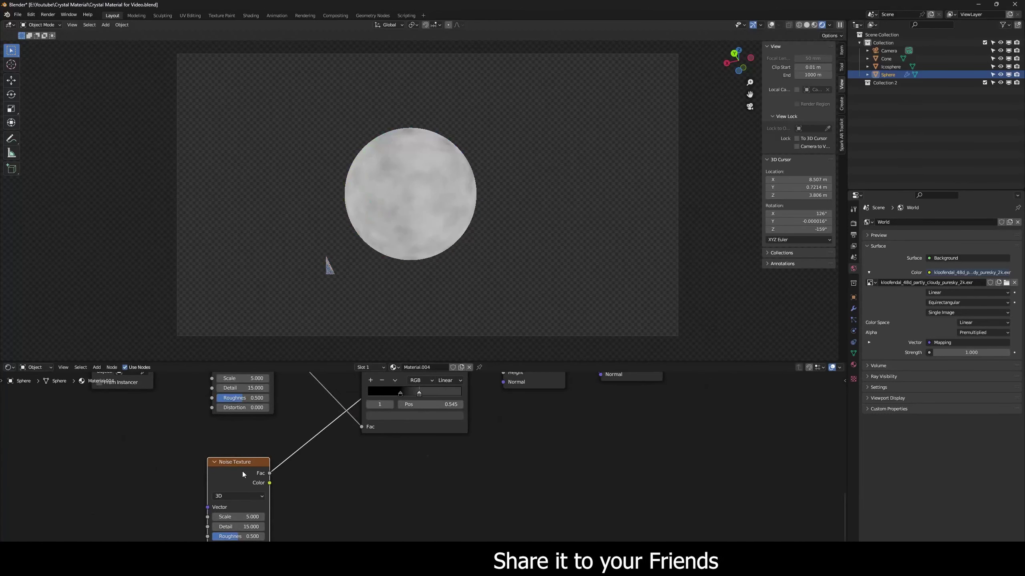
Connect the Texture Coordinate's Object output to the duplicated Noise Texture's Vector input and set that texture's Scale to 4.1
middle_click_drag(304, 494, 324, 461)
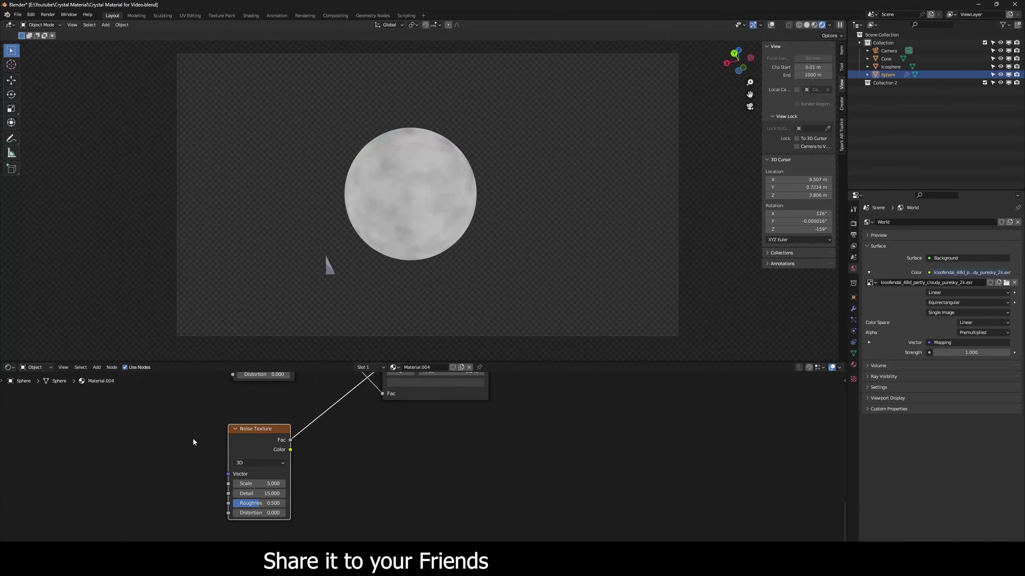
scroll(190, 432, "down", 3)
left_click_drag(270, 398, 219, 462)
middle_click_drag(376, 481, 373, 410)
scroll(356, 446, "up", 5)
scroll(327, 455, "up", 1)
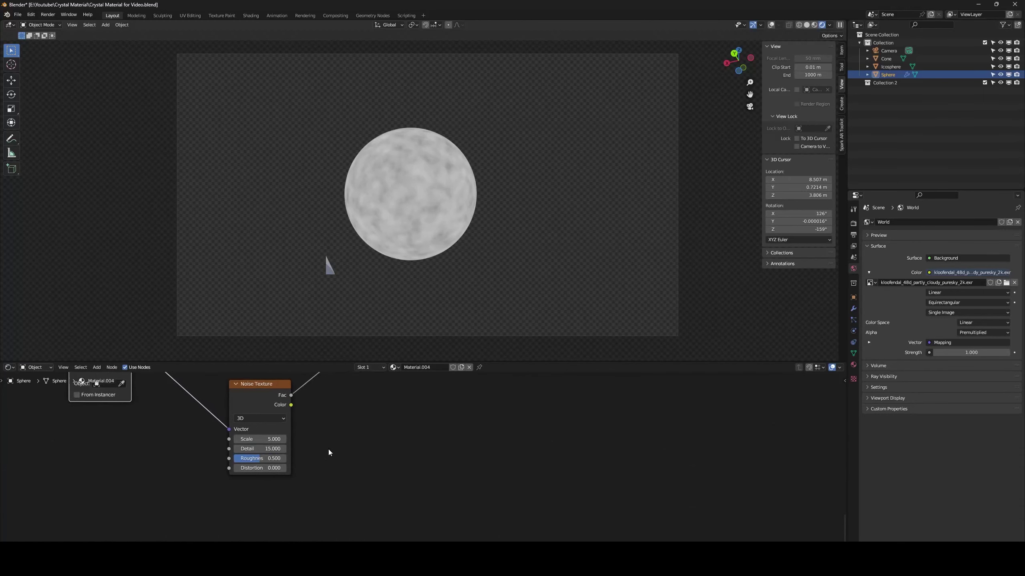
middle_click_drag(338, 450, 376, 453)
scroll(376, 453, "up", 1)
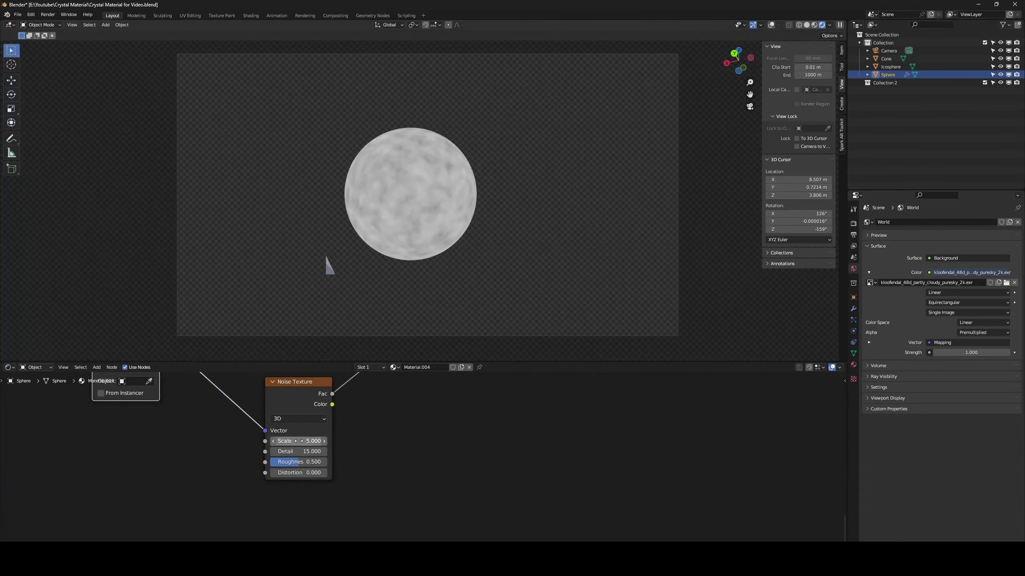
left_click_drag(308, 441, 267, 441)
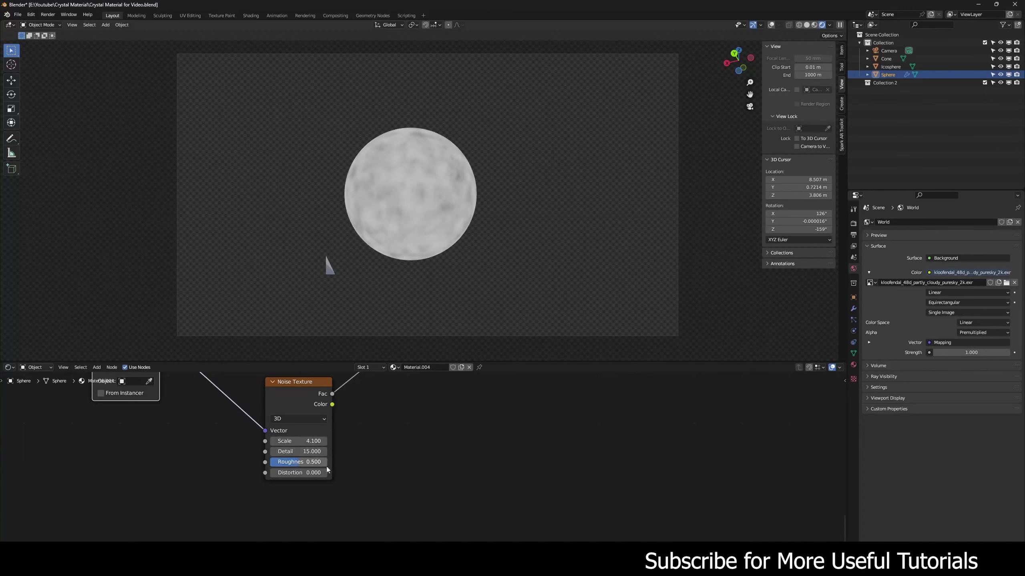
Connect the duplicated Noise Texture's Fac output to the second Bump node's Height input
middle_click_drag(387, 429, 212, 497)
middle_click_drag(370, 453, 410, 458)
scroll(372, 460, "down", 4)
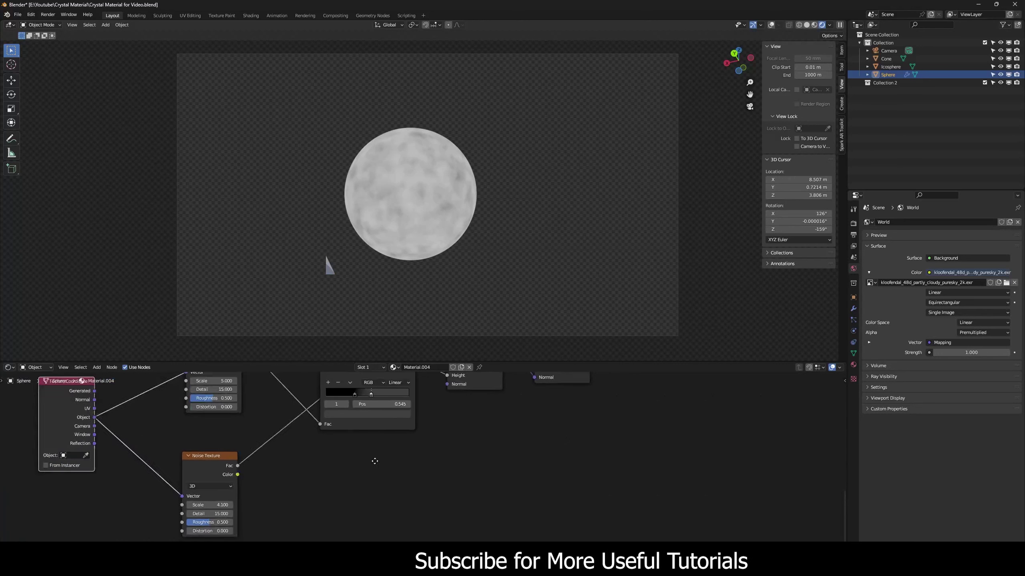
middle_click_drag(452, 416, 403, 463)
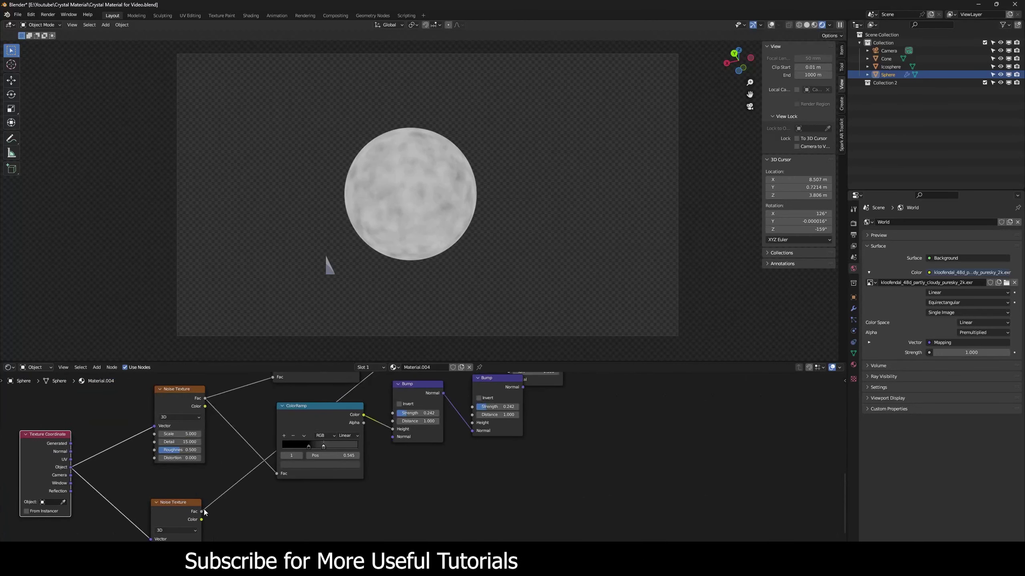
left_click_drag(201, 511, 472, 423)
Preview the second Bump node on the sphere and set its Strength to 0.042
middle_click_drag(552, 416, 489, 474)
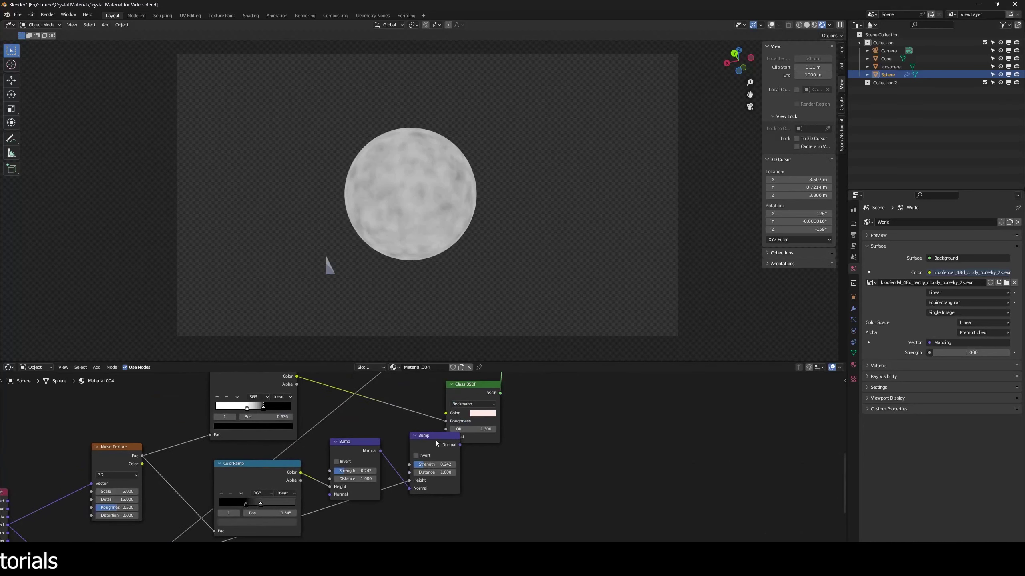
left_click(435, 441, "ctrl+shift")
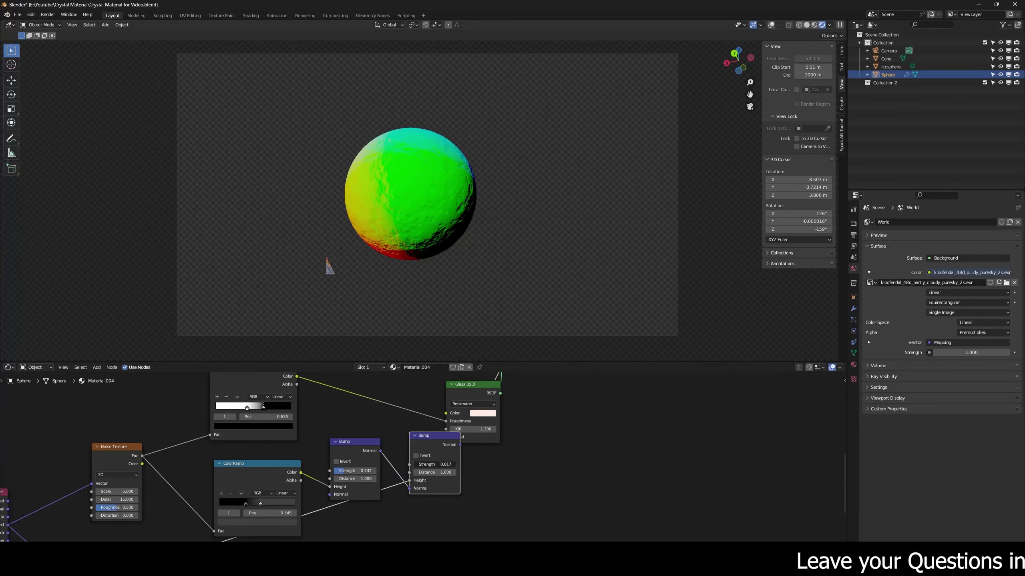
left_click_drag(414, 465, 415, 464)
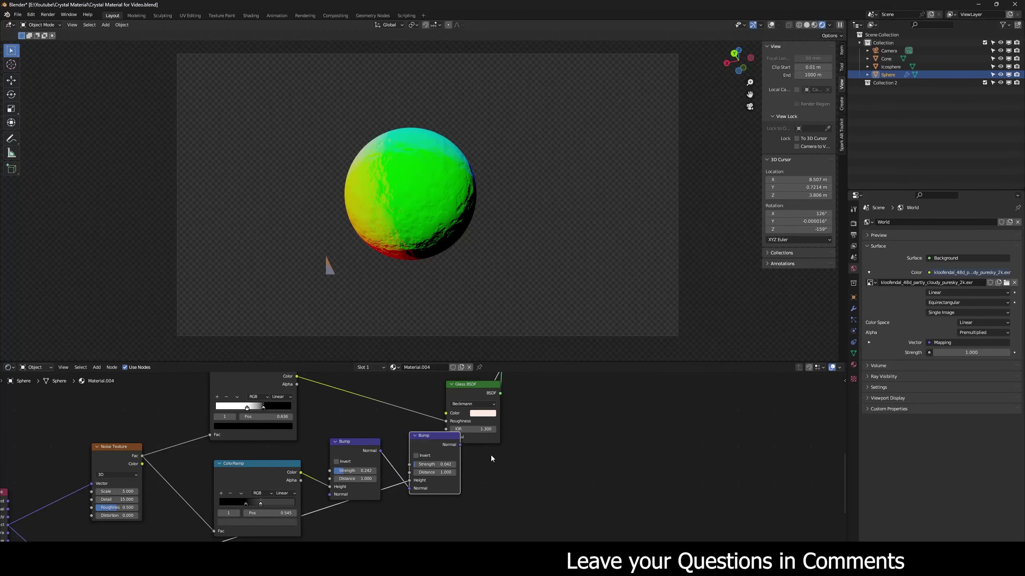
Connect the second Bump's Normal output to the lower Glass BSDF's Normal input and restore the Mix Shader view on the sphere
middle_click_drag(490, 454, 430, 496)
left_click_drag(416, 428, 488, 421)
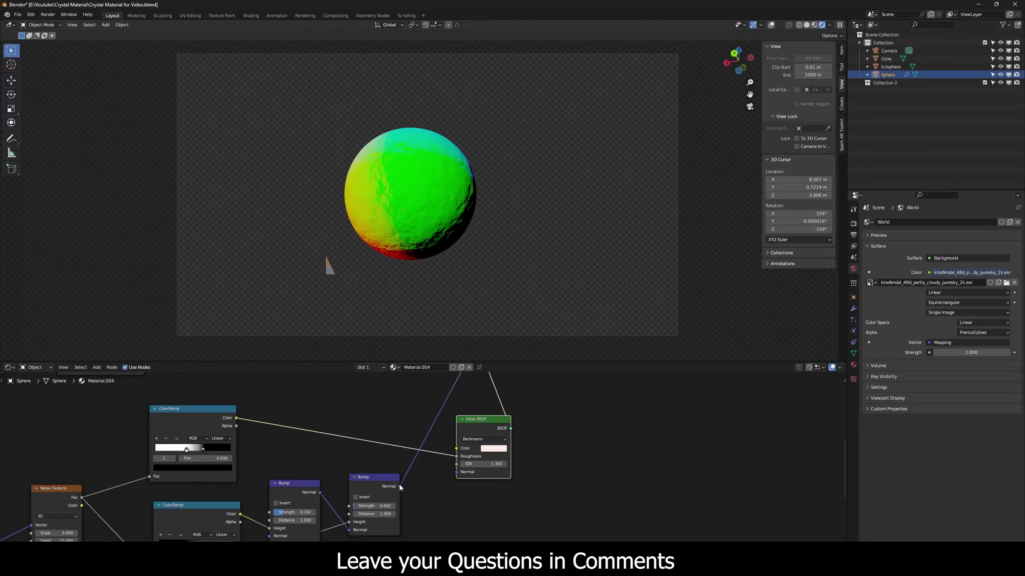
middle_click_drag(585, 376, 456, 486)
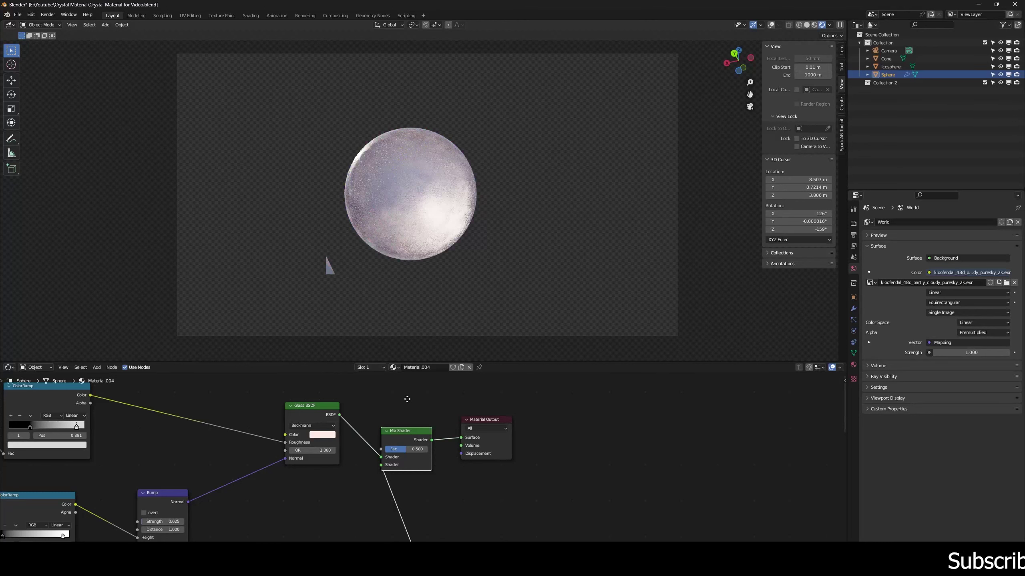
Space the Mix Shader and Material Output further from the upper Glass BSDF and set the mix Fac to 0.375
middle_click_drag(407, 399, 509, 421)
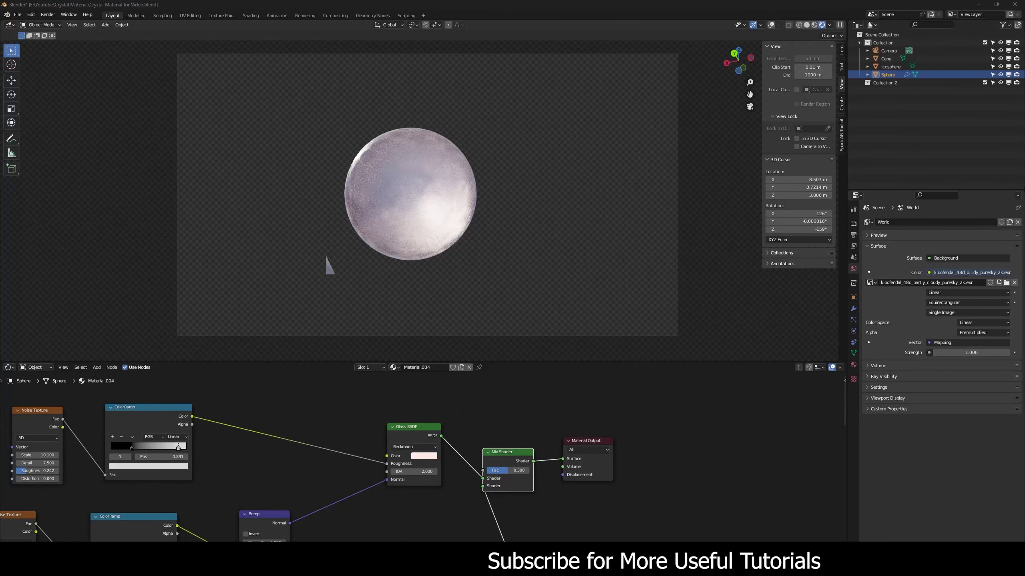
middle_click_drag(420, 420, 415, 398)
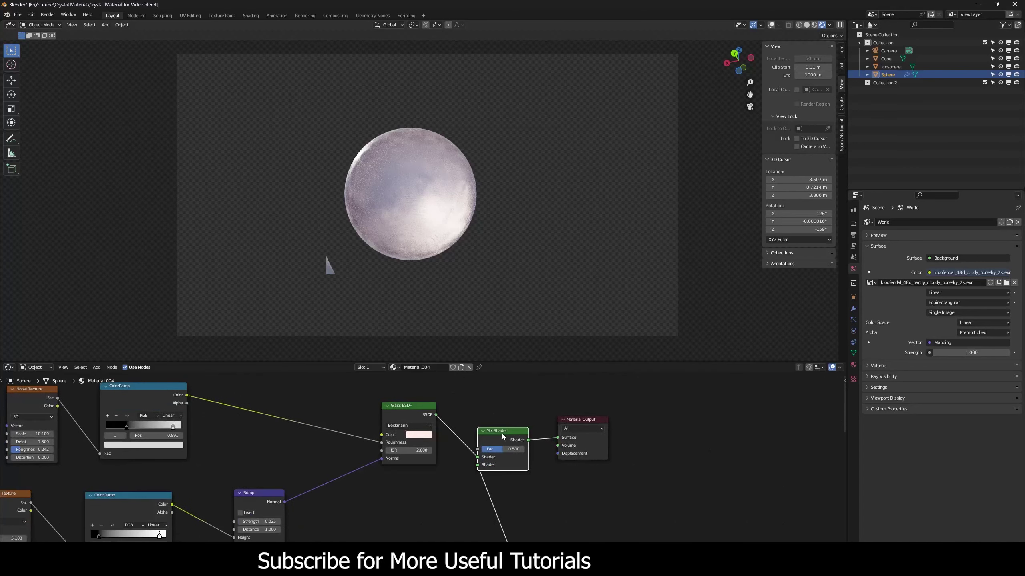
left_click_drag(516, 434, 623, 447)
left_click_drag(571, 422, 718, 438)
middle_click_drag(605, 448, 542, 426)
mouse_move(542, 425)
left_mouse_down()
mouse_move(548, 443)
mouse_move(563, 444)
mouse_move(550, 444)
left_mouse_up()
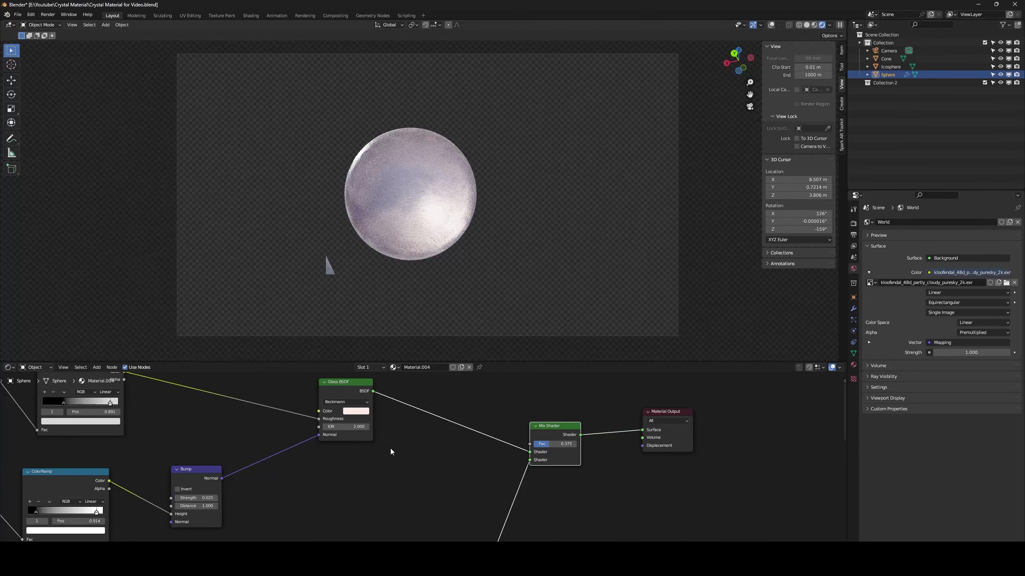
Move the lower Glass BSDF up, away from its Bump nodes and nearer the upper shader nodes
scroll(424, 482, "down", 1)
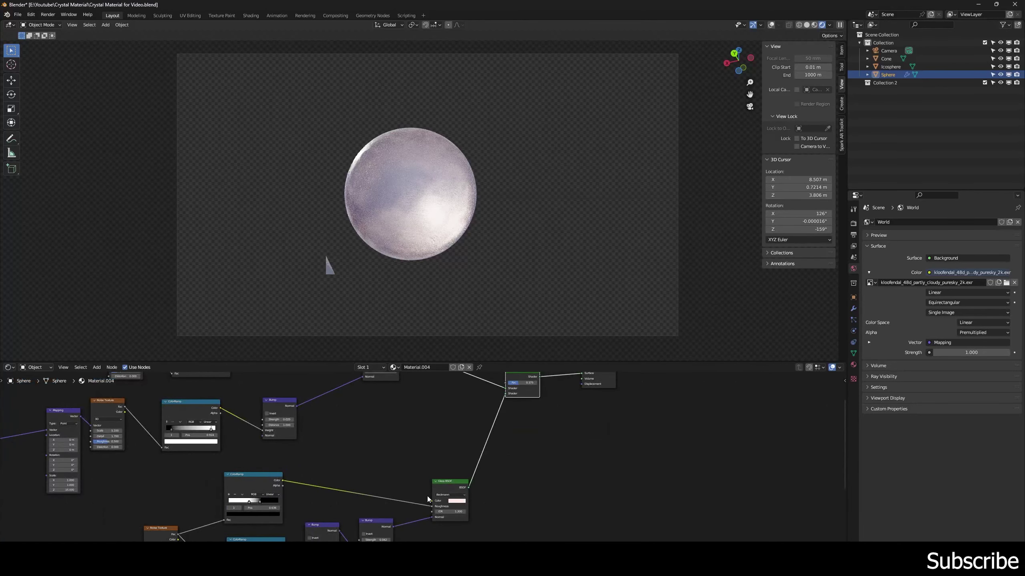
left_click_drag(451, 480, 389, 393)
middle_click_drag(490, 384, 517, 450)
middle_click_drag(469, 537, 511, 465)
middle_click_drag(425, 510, 466, 471)
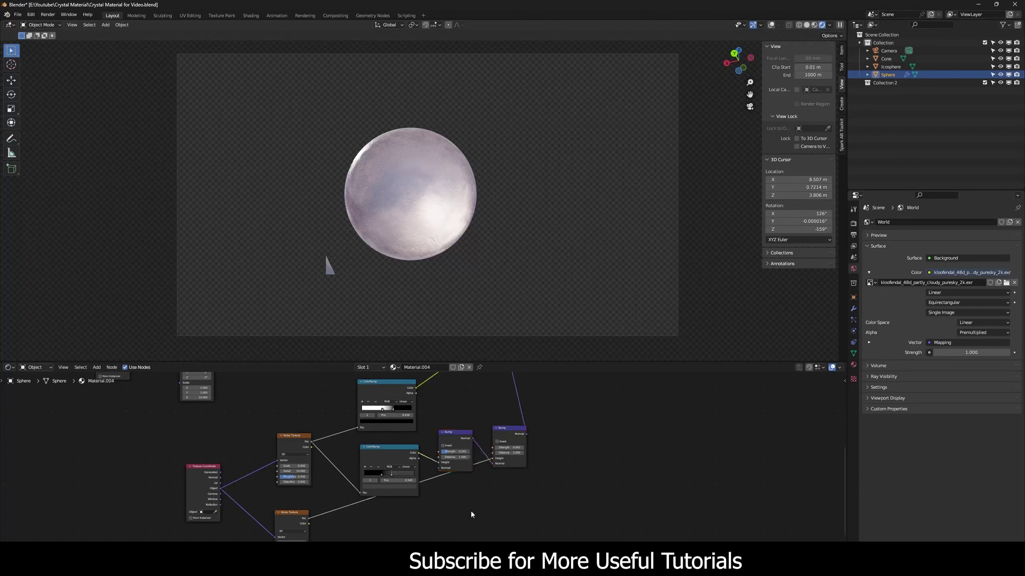
Add a new Noise Texture in the empty space above the node tree and preview its Color output on the sphere
middle_click_drag(565, 449, 544, 478)
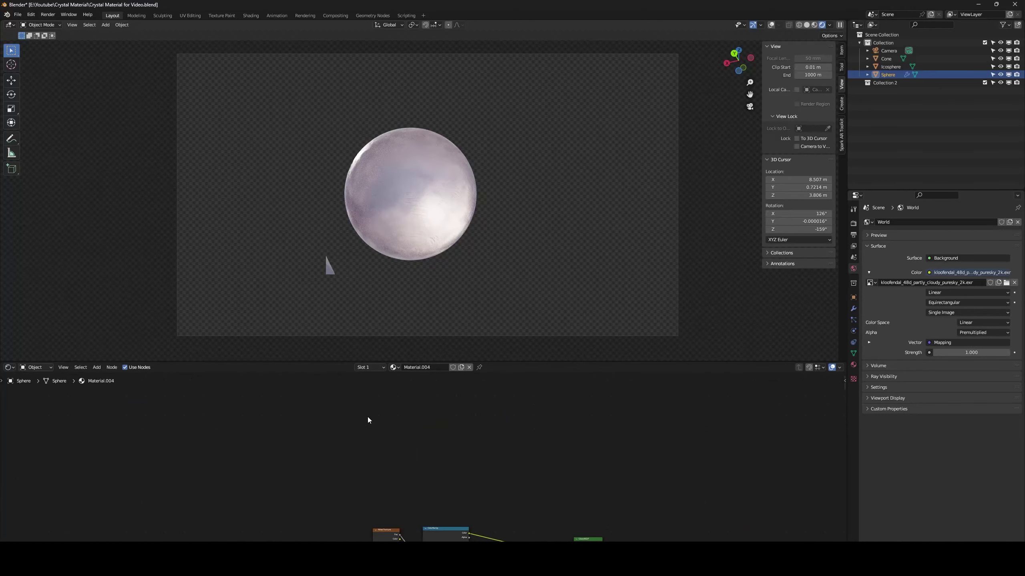
key("shift+a")
left_click(368, 416)
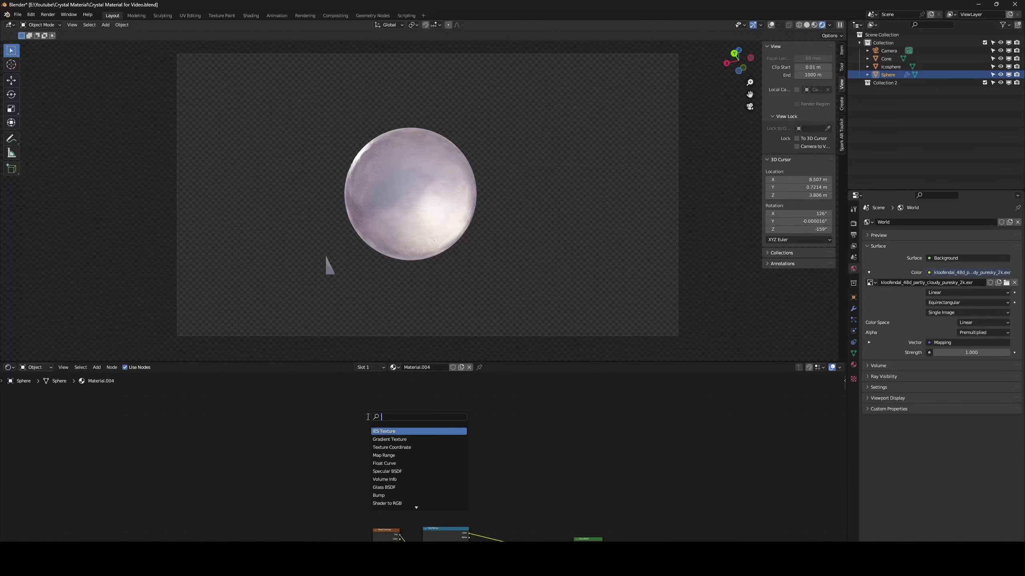
key("Return")
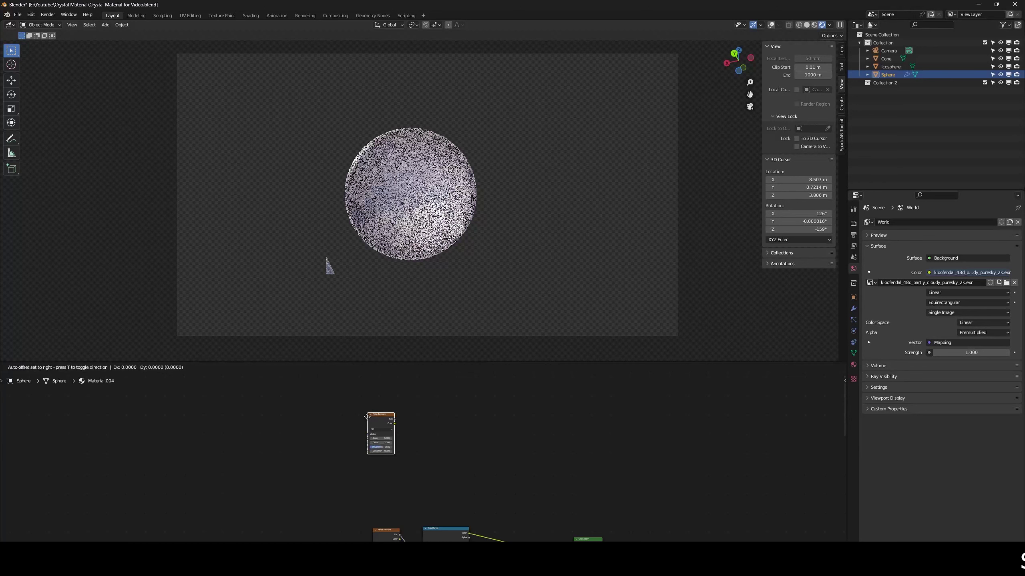
left_click(327, 417)
scroll(304, 404, "up", 5)
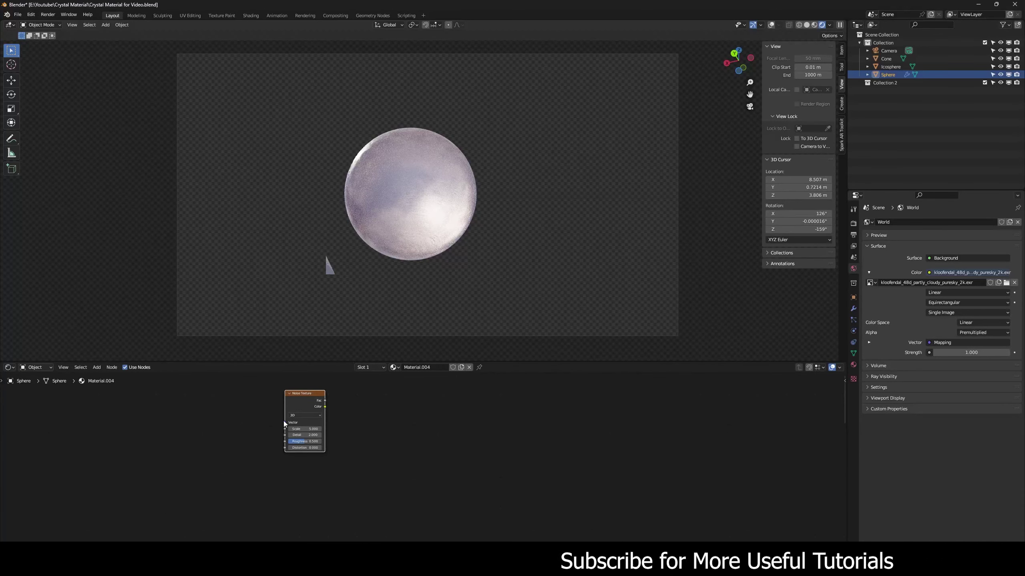
left_click_drag(300, 396, 270, 412)
left_click(270, 411, "ctrl+shift")
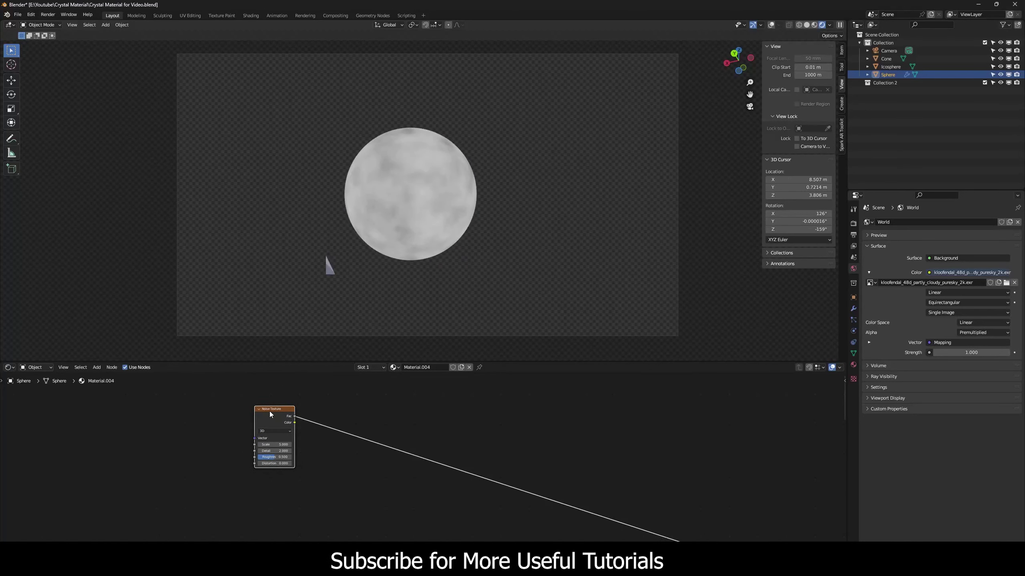
left_click(270, 412, "ctrl+shift")
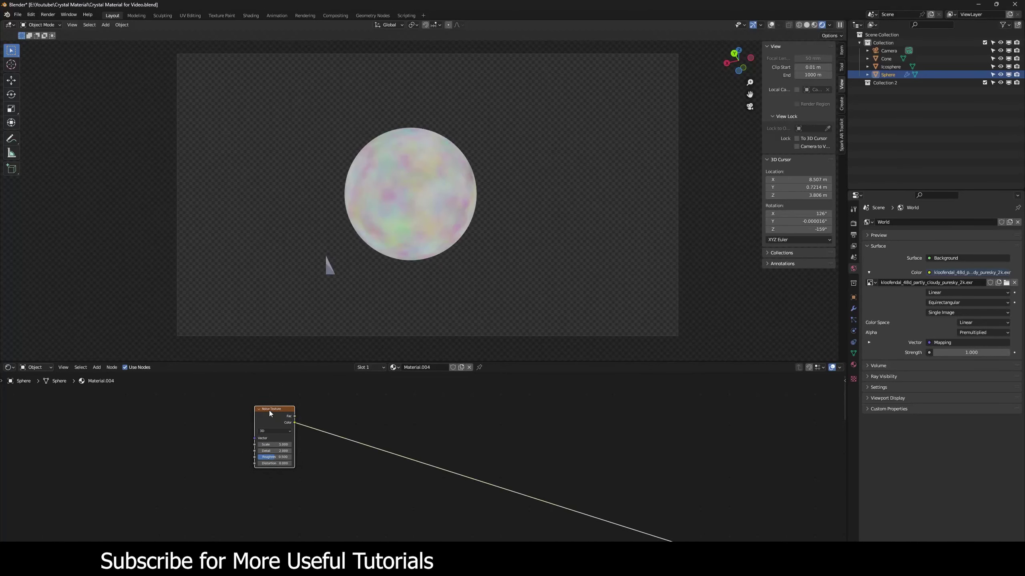
Lower the new Noise Texture's Scale and raise its Detail and Roughness for a broader, more detailed pattern
left_click_drag(278, 444, 266, 445)
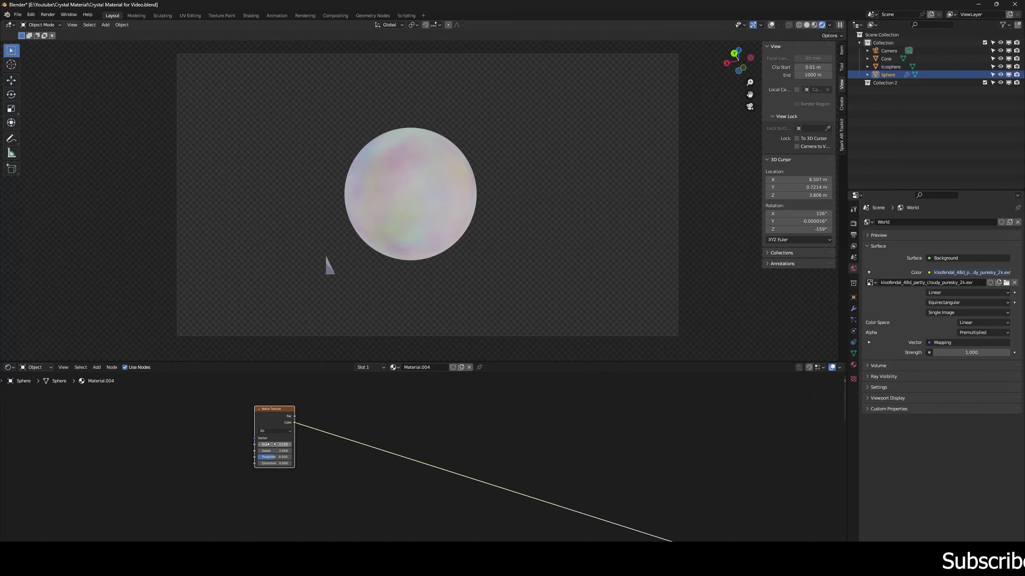
mouse_move(277, 452)
left_mouse_down()
mouse_move(310, 452)
mouse_move(279, 458)
mouse_move(289, 458)
left_mouse_up()
middle_click_drag(220, 415, 264, 440)
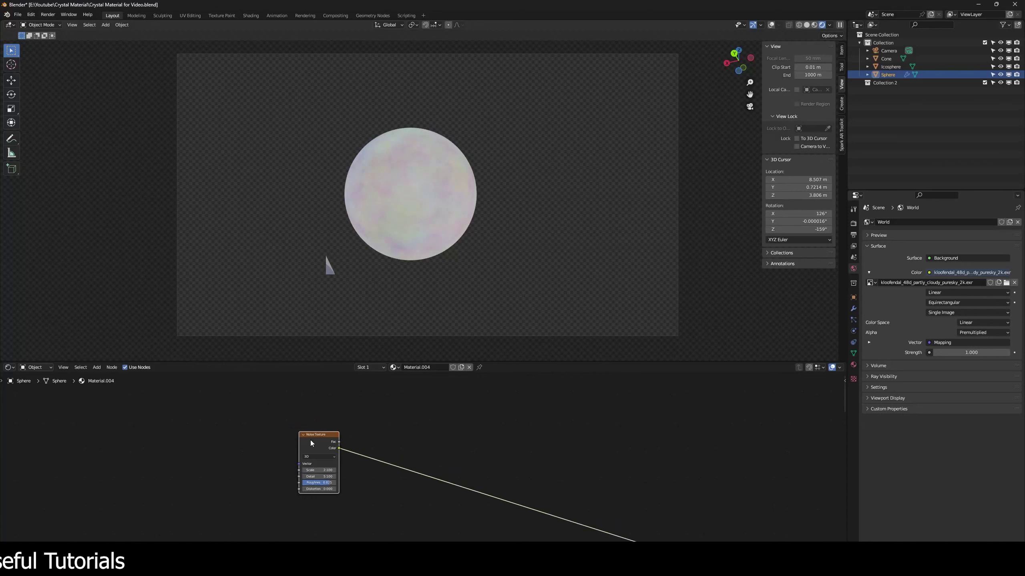
Add Texture Coordinate and Mapping nodes to the upper Noise Texture, using the Object output, and space the three nodes apart
key("ctrl+t")
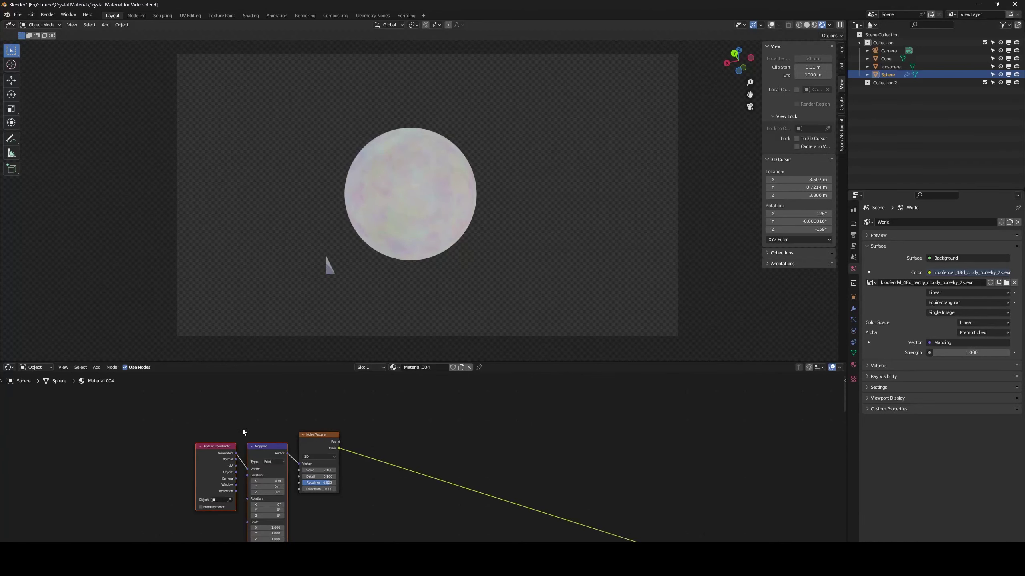
key("g")
left_click(215, 417)
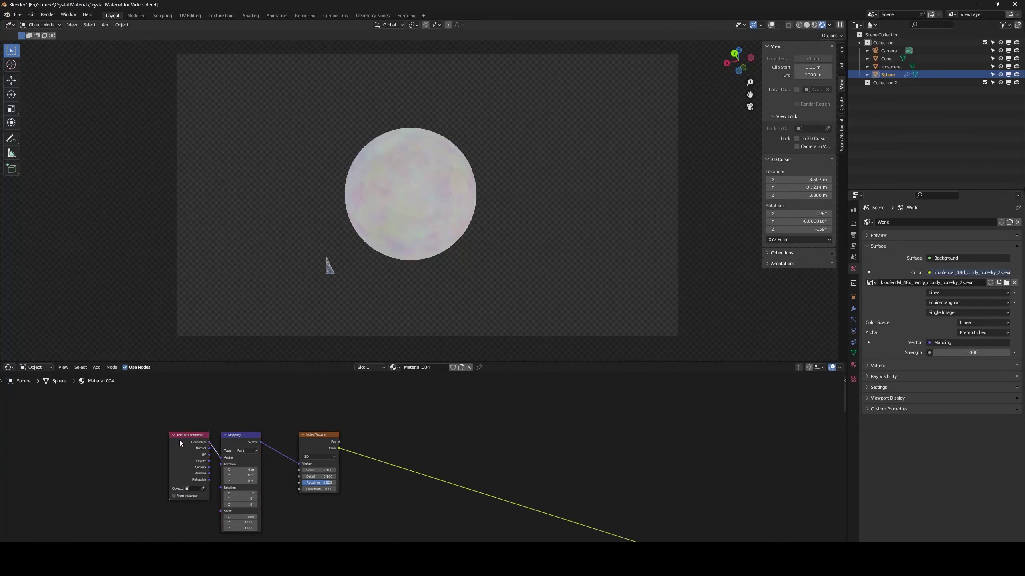
left_click_drag(179, 441, 124, 448)
left_click_drag(216, 466, 243, 428)
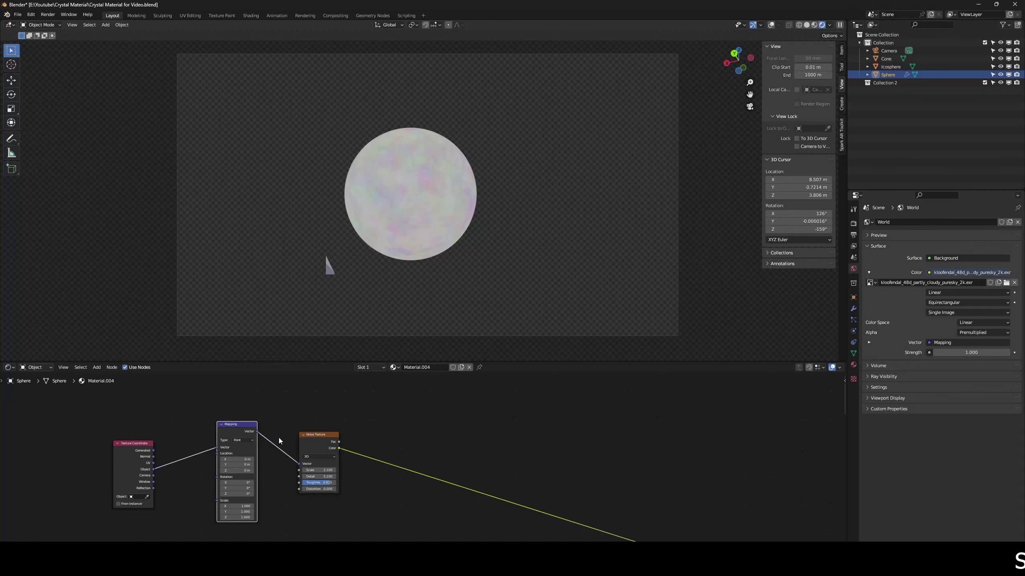
scroll(279, 436, "up", 2)
left_click_drag(305, 436, 301, 434)
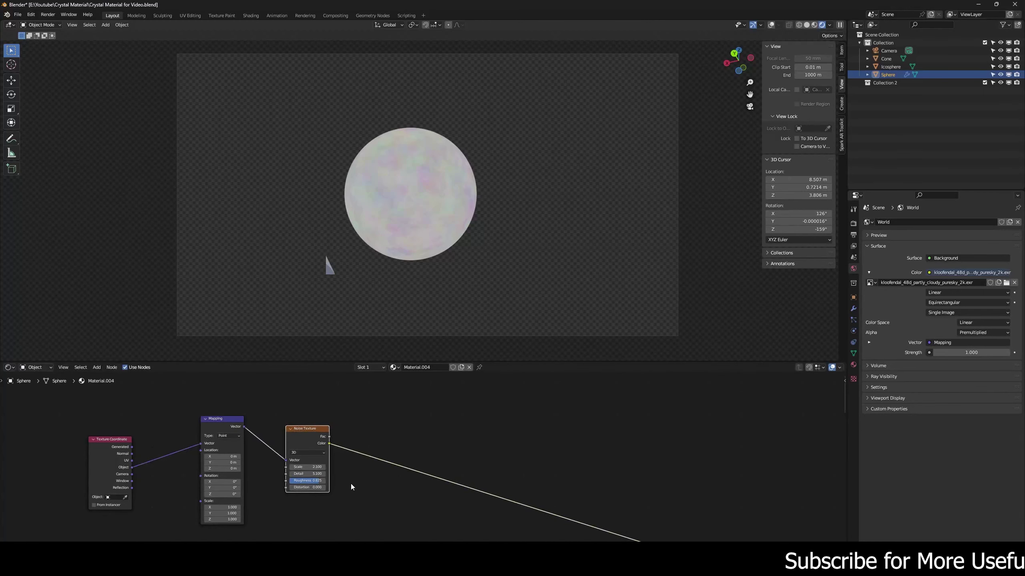
Add a Gradient Texture below the upper Noise Texture and preview its Color output on the sphere
middle_click_drag(405, 492, 411, 461)
scroll(448, 460, "down", 3)
key("shift+a")
left_click(412, 461)
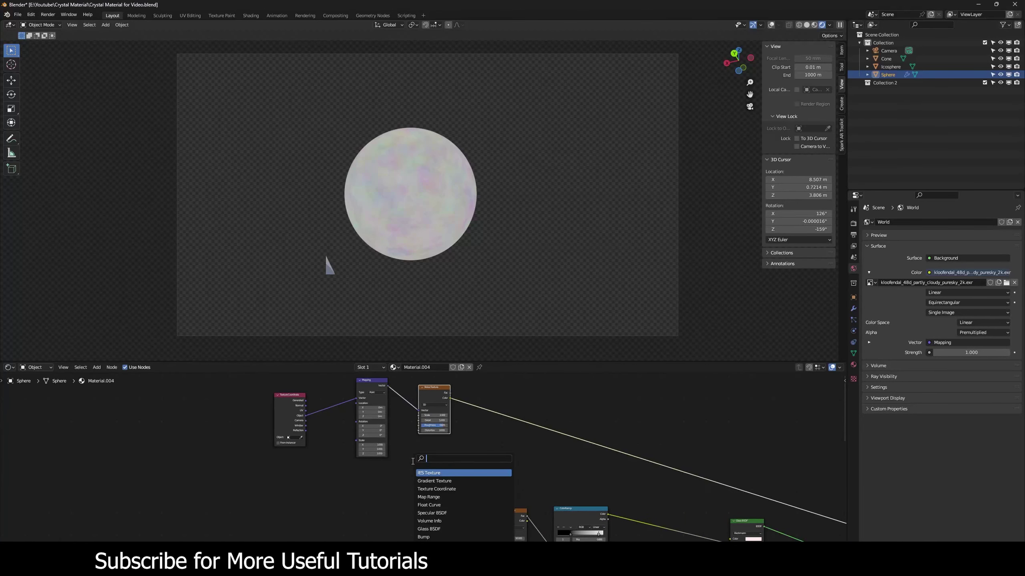
type("gradie")
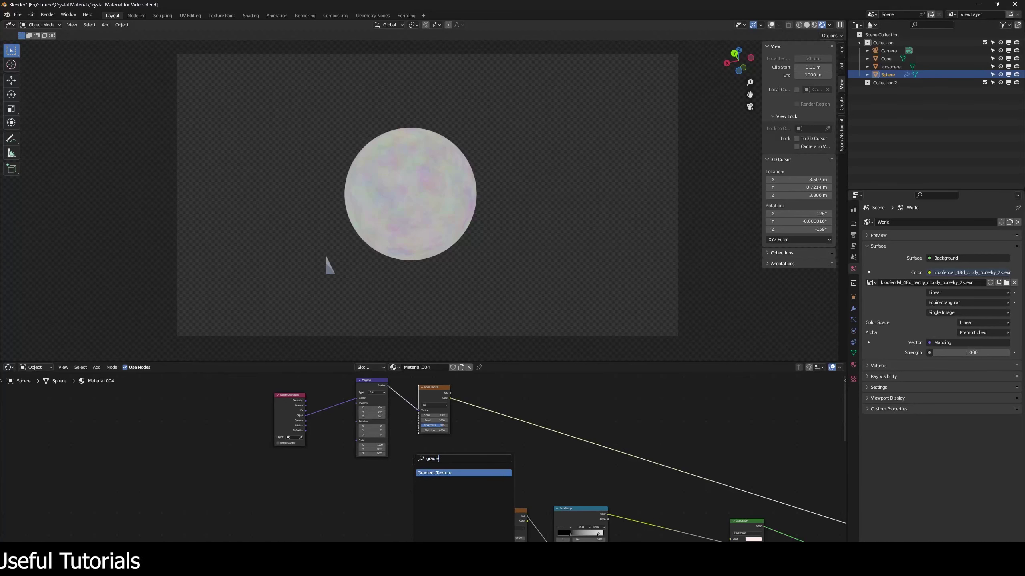
key("Return")
left_click(407, 483)
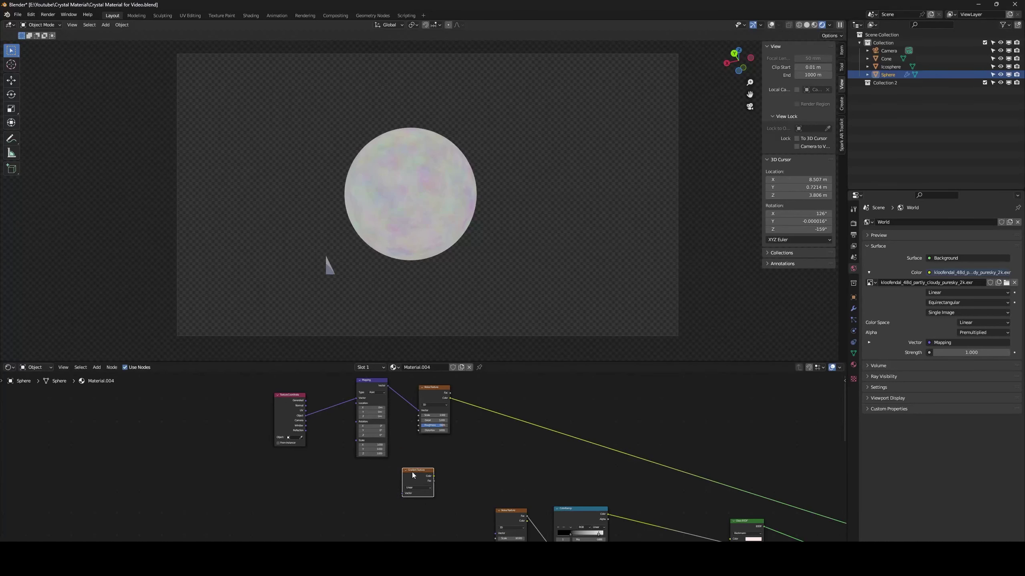
left_click(414, 477, "ctrl+shift")
middle_click_drag(478, 448, 469, 429)
left_click_drag(404, 456, 400, 469)
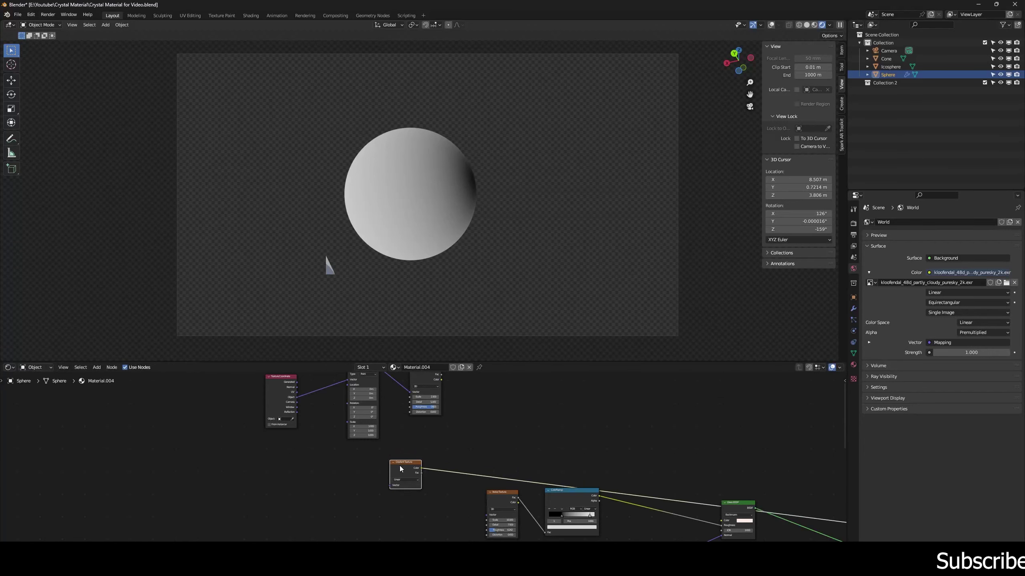
Add Texture Coordinate and Mapping nodes to the Gradient Texture and spread them out in front of it
key("ctrl+t")
left_click_drag(365, 474, 255, 484)
left_click(272, 448)
scroll(255, 483, "up", 3)
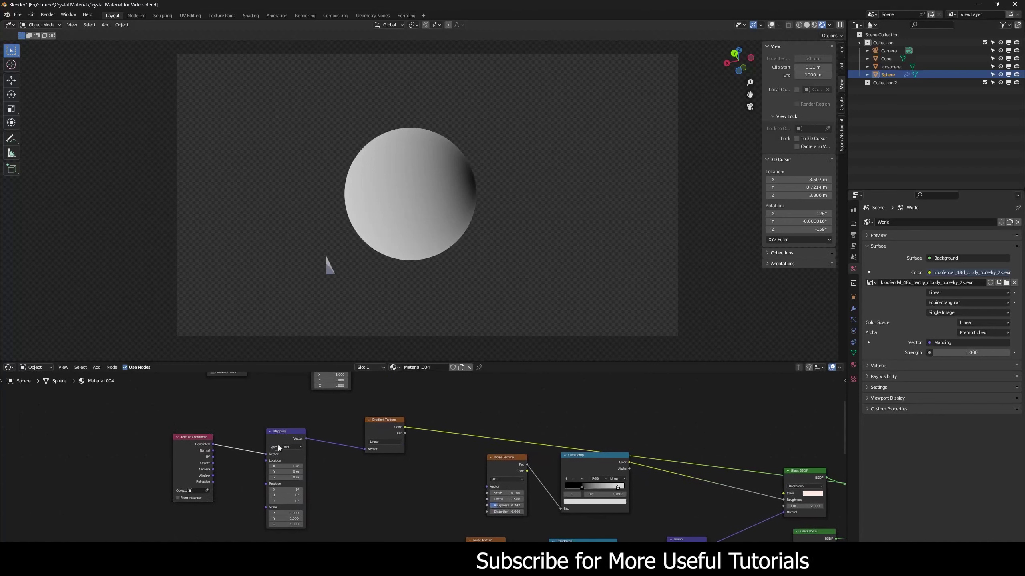
Set the gradient's Mapping Rotation Y to -90° and Location X to 0.4 m
middle_click_drag(248, 462, 254, 463)
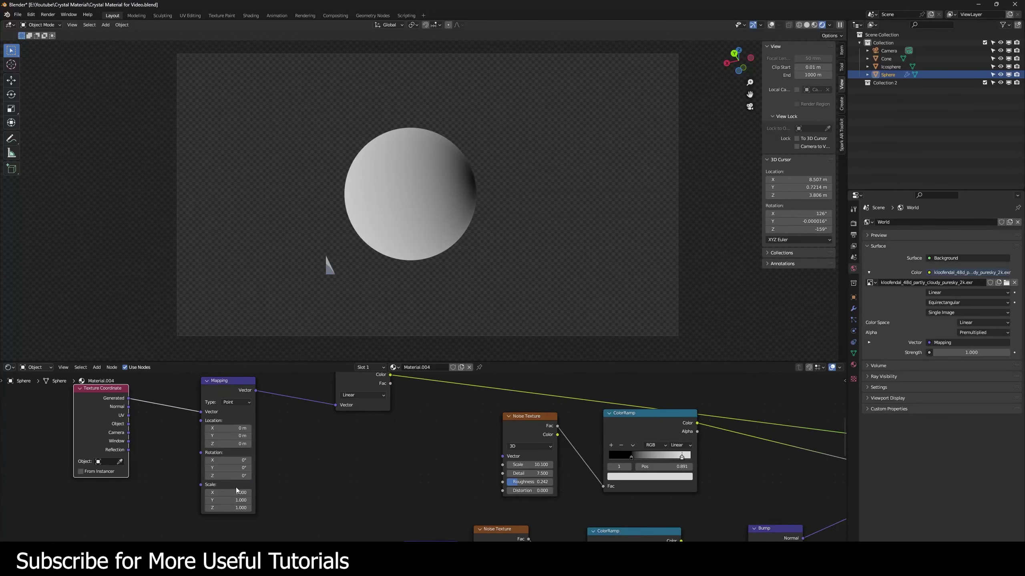
left_click(236, 468)
key("BackSpace")
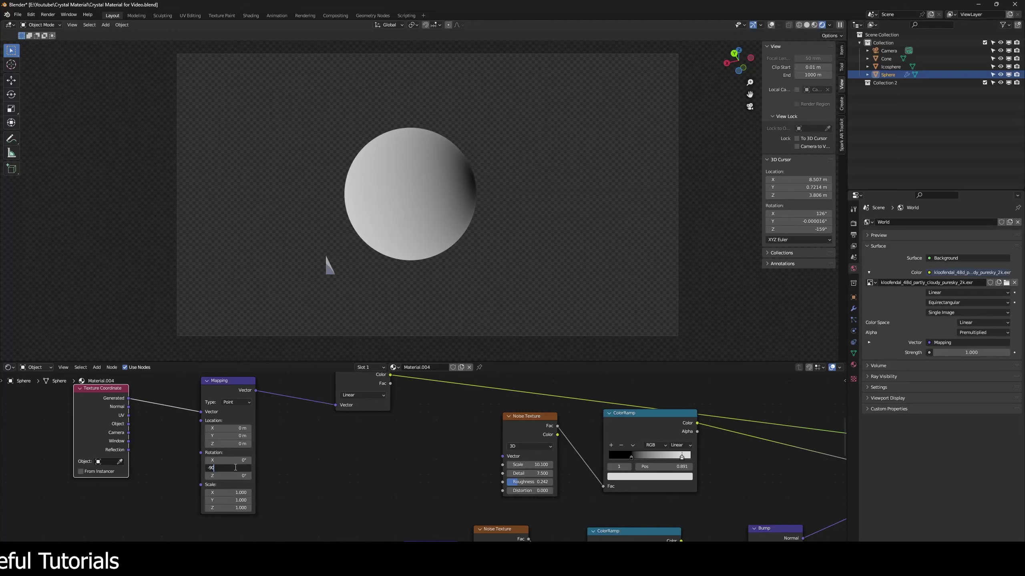
key("Return")
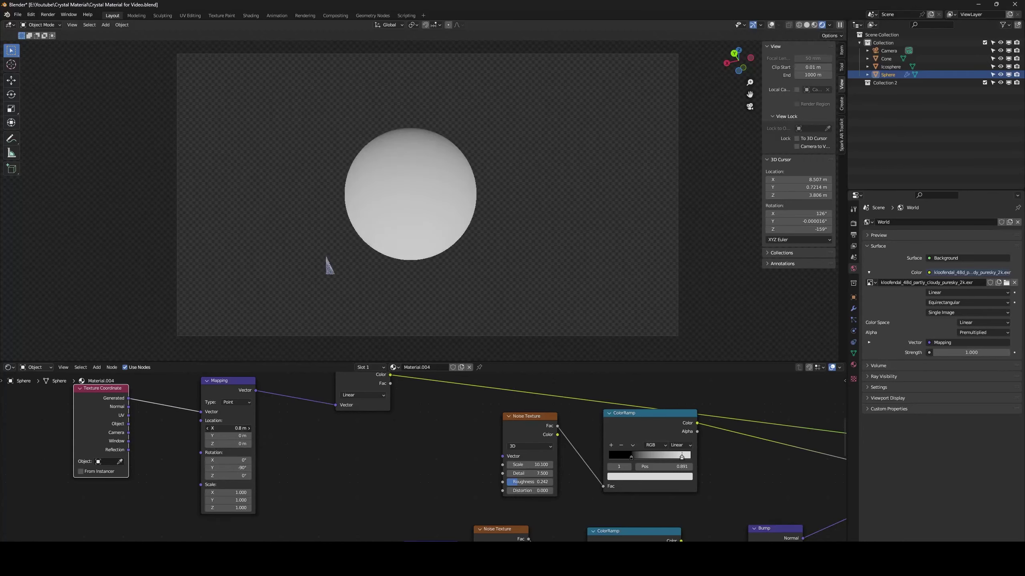
left_click(249, 429)
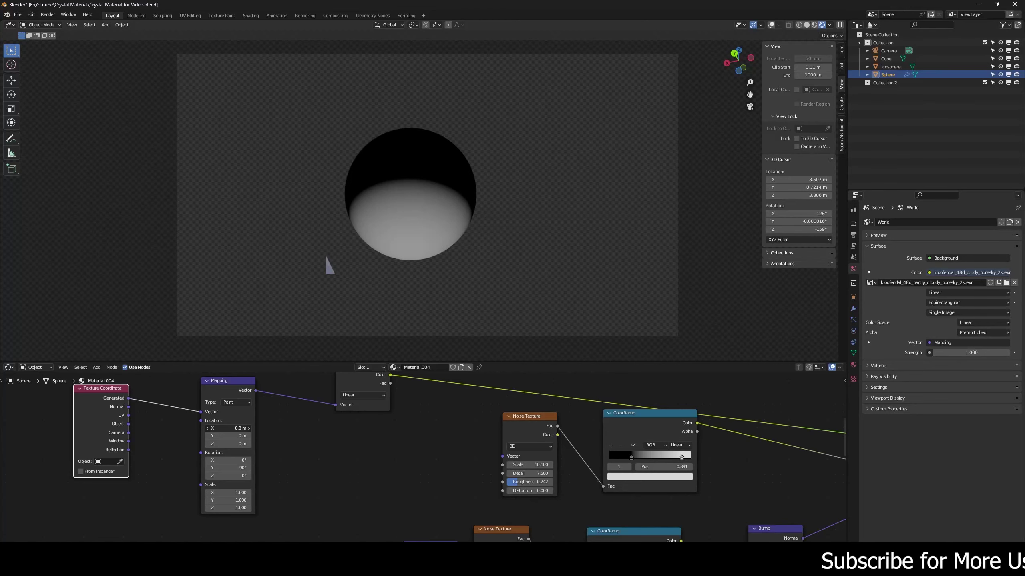
left_click(249, 428)
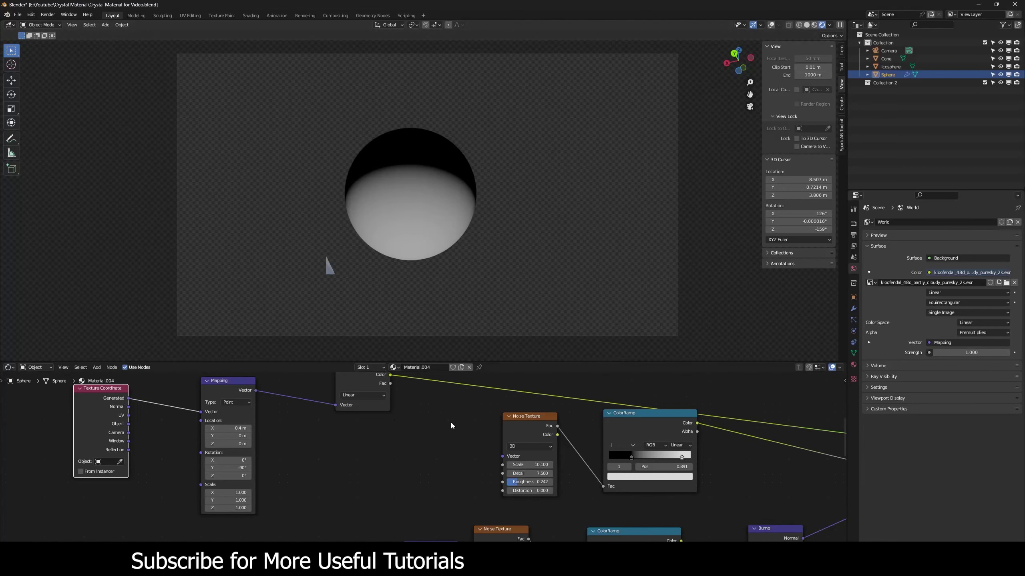
Move the Gradient Texture so it sits directly below the upper Noise Texture
scroll(451, 423, "down", 4)
middle_click_drag(435, 427, 413, 445)
middle_click_drag(422, 406, 418, 492)
left_click_drag(371, 381, 362, 381)
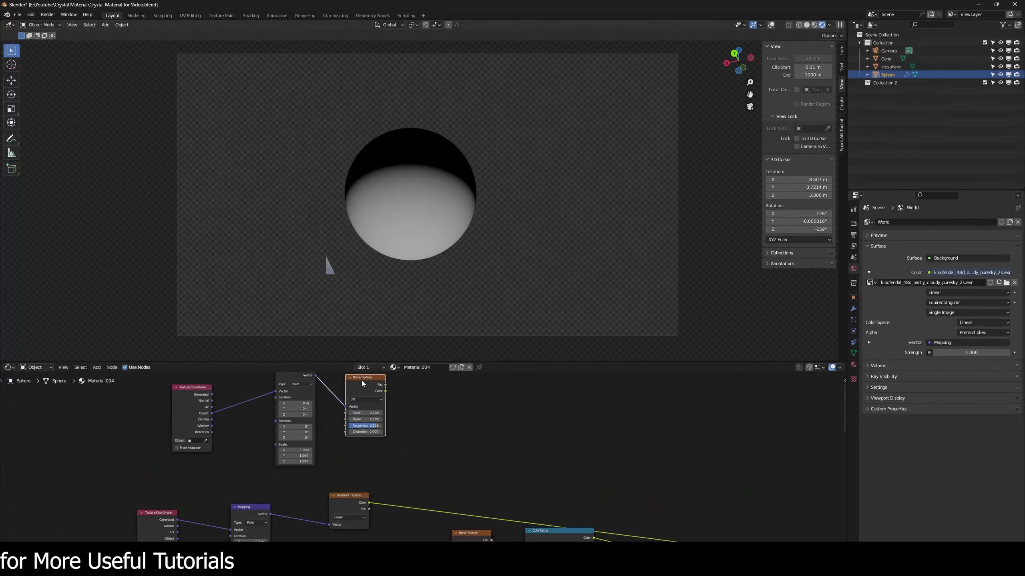
left_click_drag(343, 500, 360, 481)
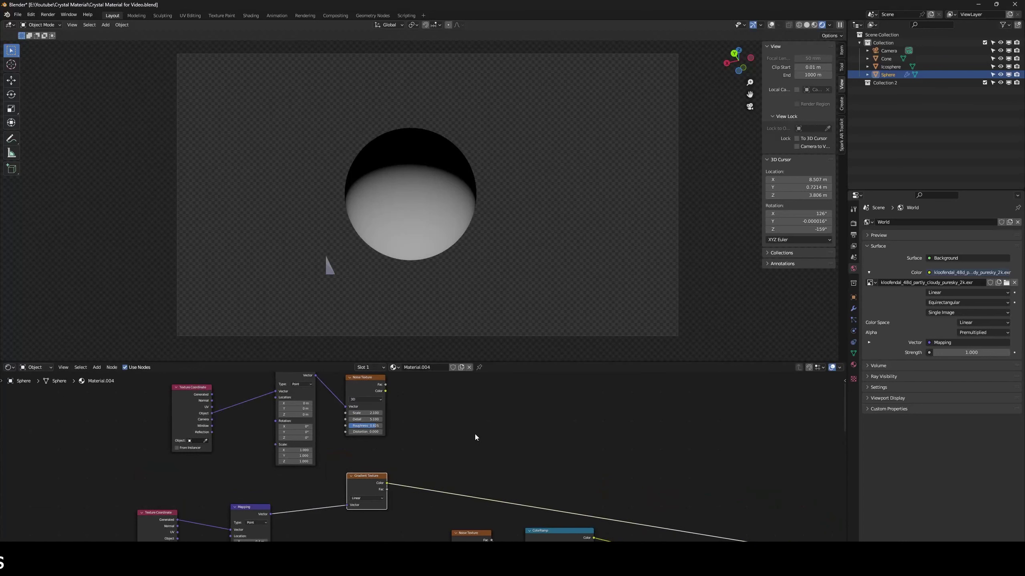
Add a Mix node set to Color beside the upper Noise Texture
key("shift+a")
left_click(488, 420)
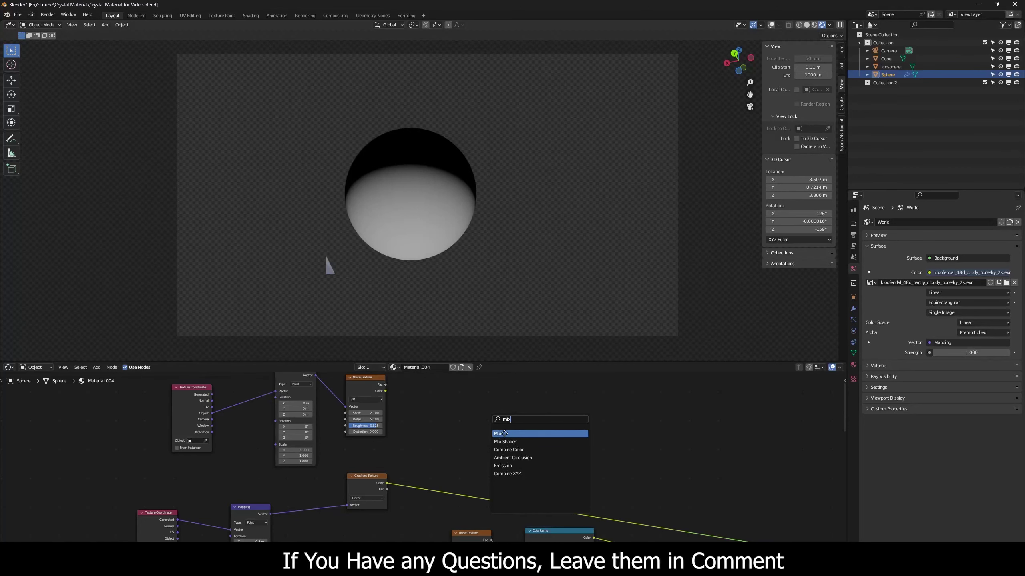
key("Return")
left_click(446, 404)
left_click(447, 405)
left_click(442, 427)
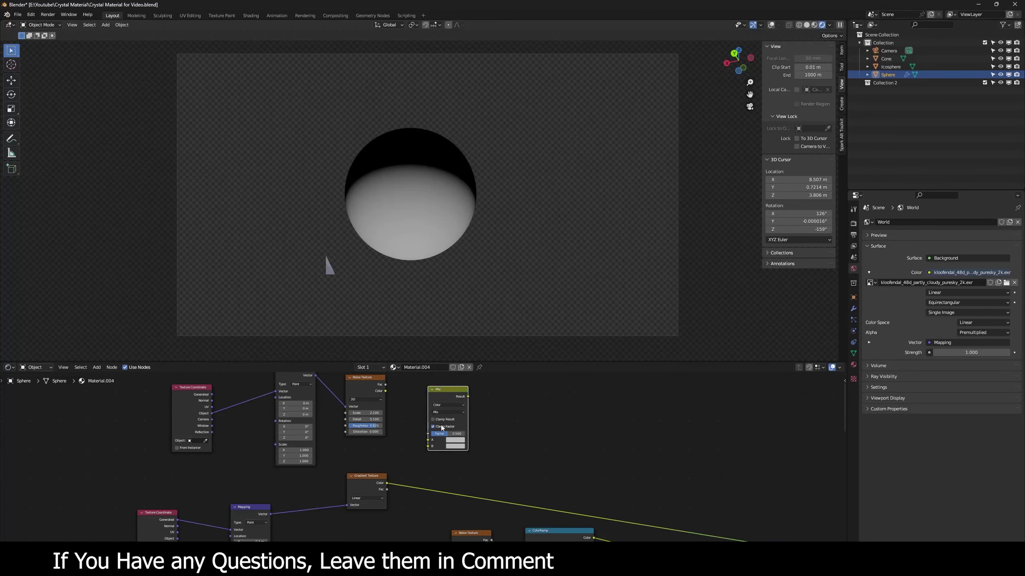
Connect the Noise Texture's Color to input A and the Gradient Texture's Color to input B of the Mix node, and preview its Result
left_click_drag(444, 428, 476, 434)
left_click_drag(385, 392, 460, 446)
left_click_drag(386, 484, 460, 452)
left_click(476, 397, "ctrl+shift")
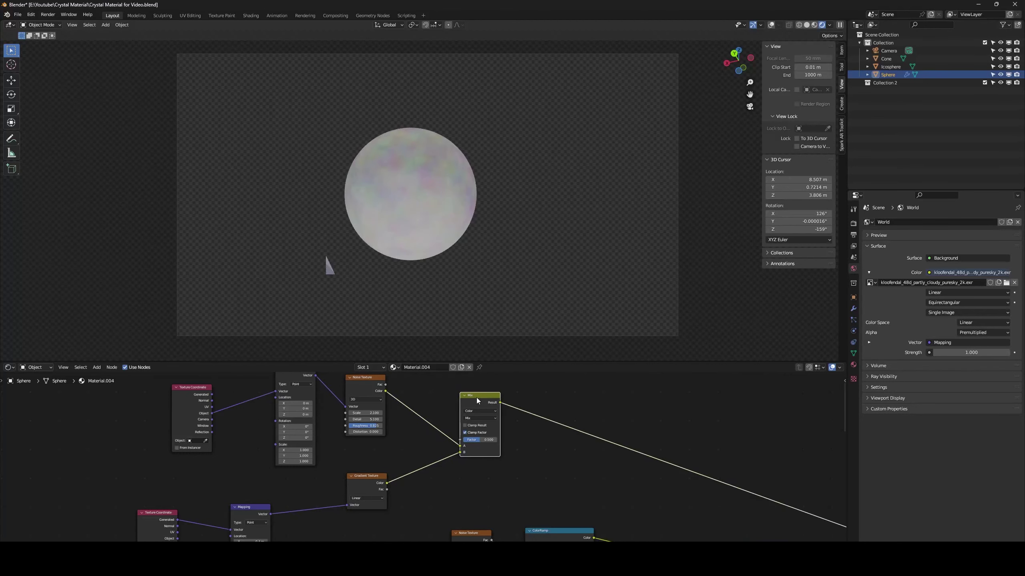
middle_click_drag(476, 397, 403, 427)
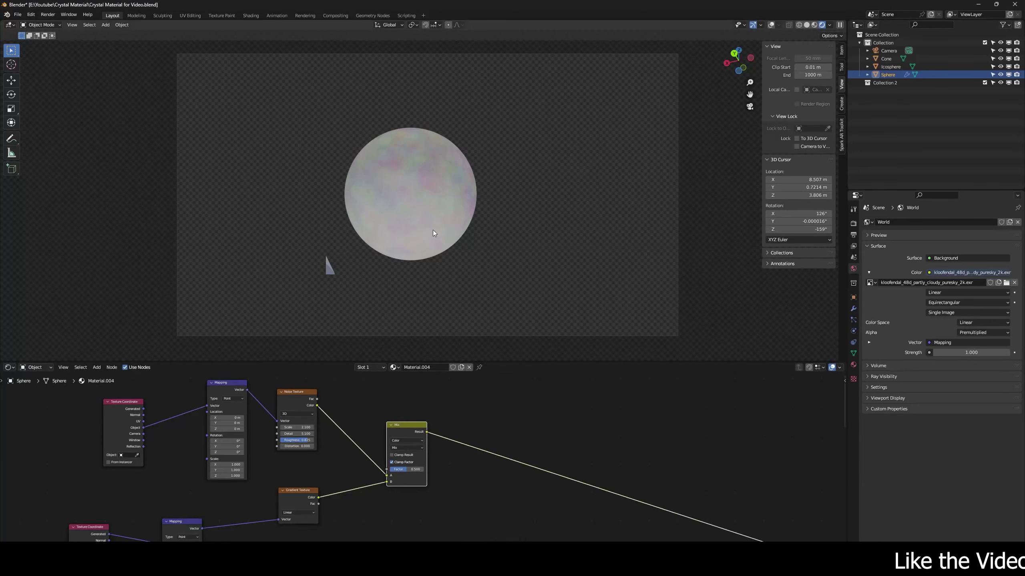
Insert a ColorRamp on the Mix node's Result link
middle_click_drag(509, 435, 455, 428)
left_click(456, 428)
key("shift+a")
left_click(455, 423)
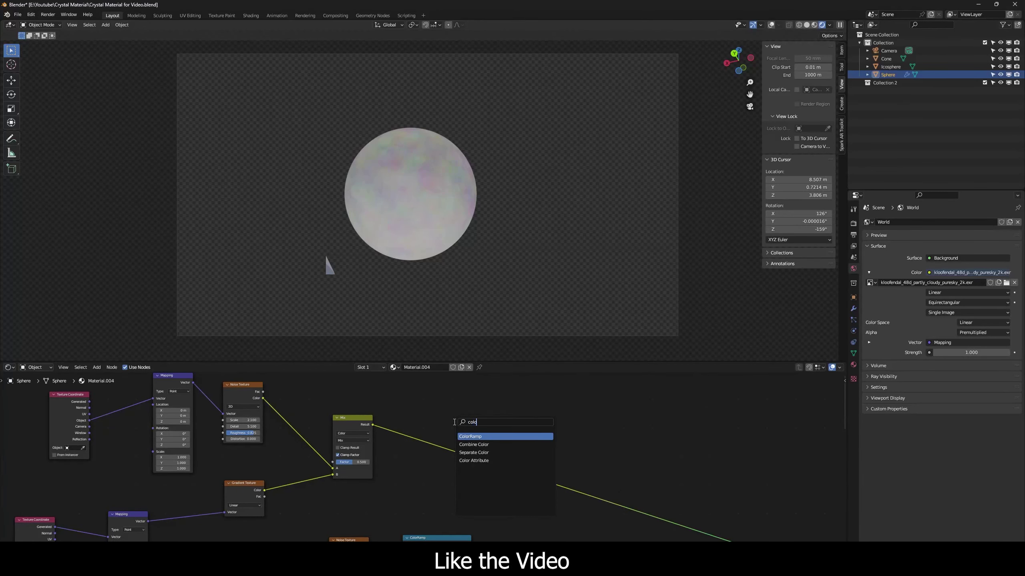
key("Return")
left_click(447, 423)
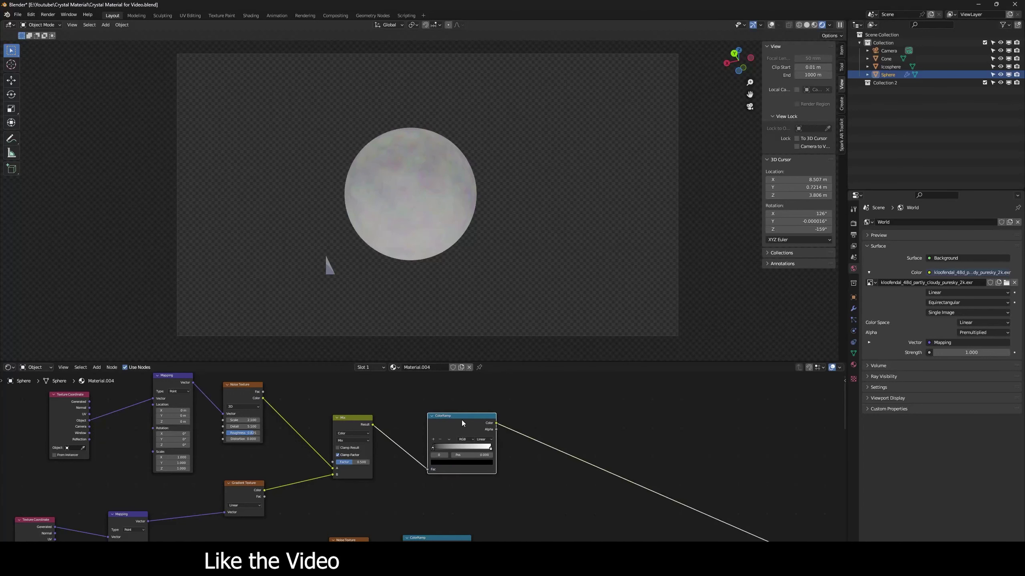
Move the new ColorRamp's black stop to about 0.32 with the white stop close beside it for a sharp contrast mask
scroll(462, 421, "up", 1)
middle_click_drag(445, 432, 421, 430)
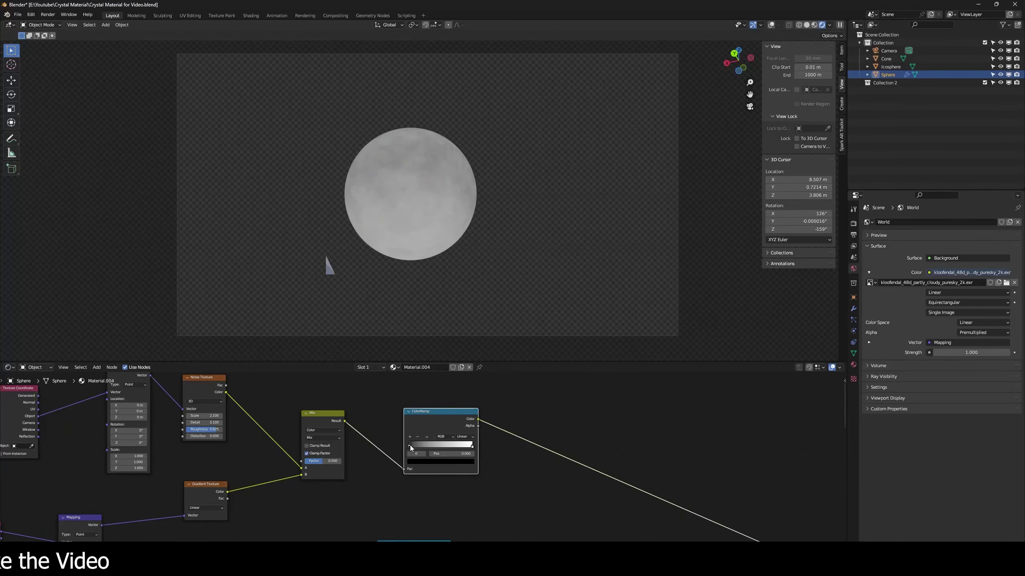
left_click_drag(409, 445, 433, 447)
left_click(431, 446)
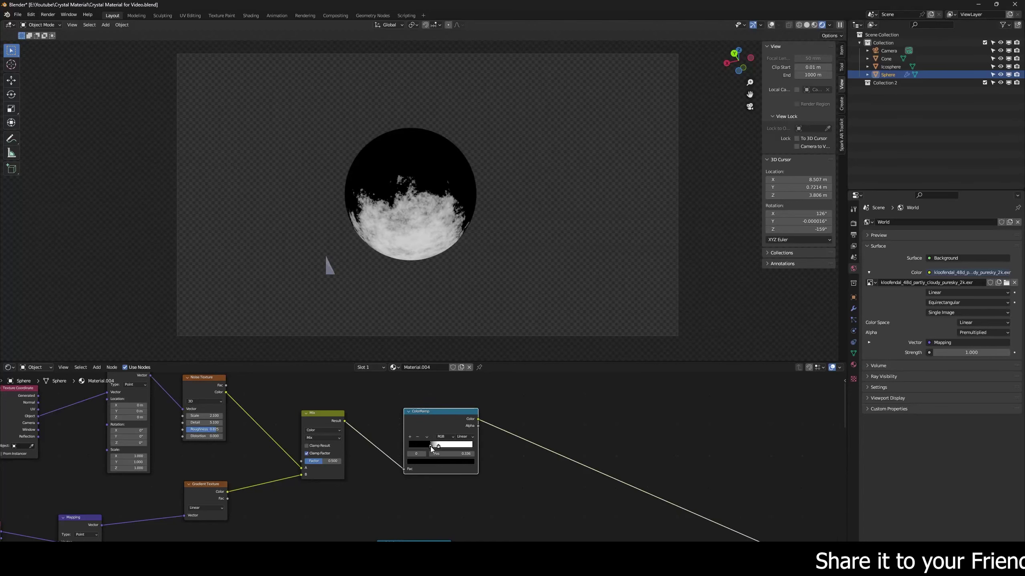
left_click_drag(431, 447, 429, 446)
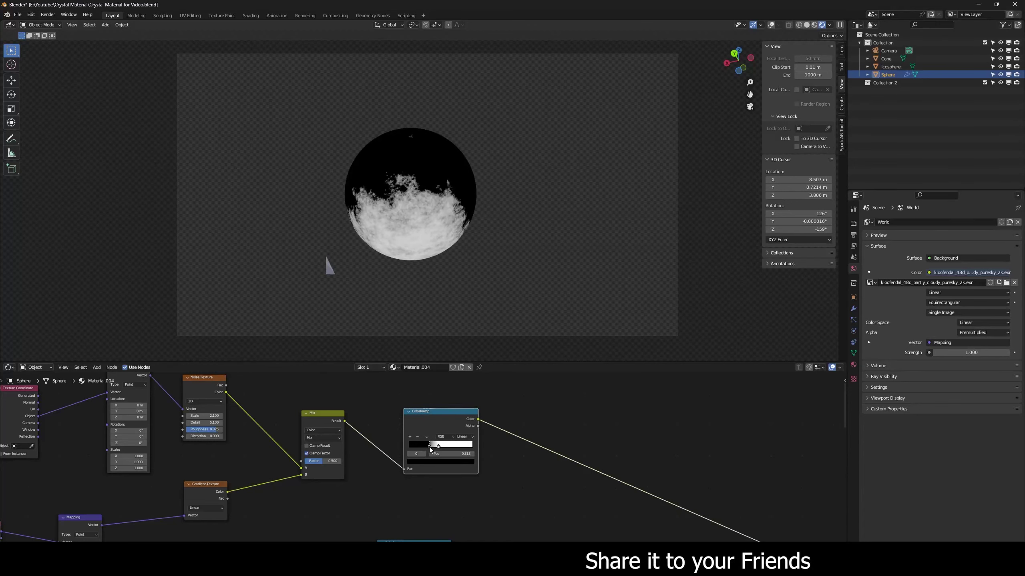
left_click_drag(430, 446, 432, 445)
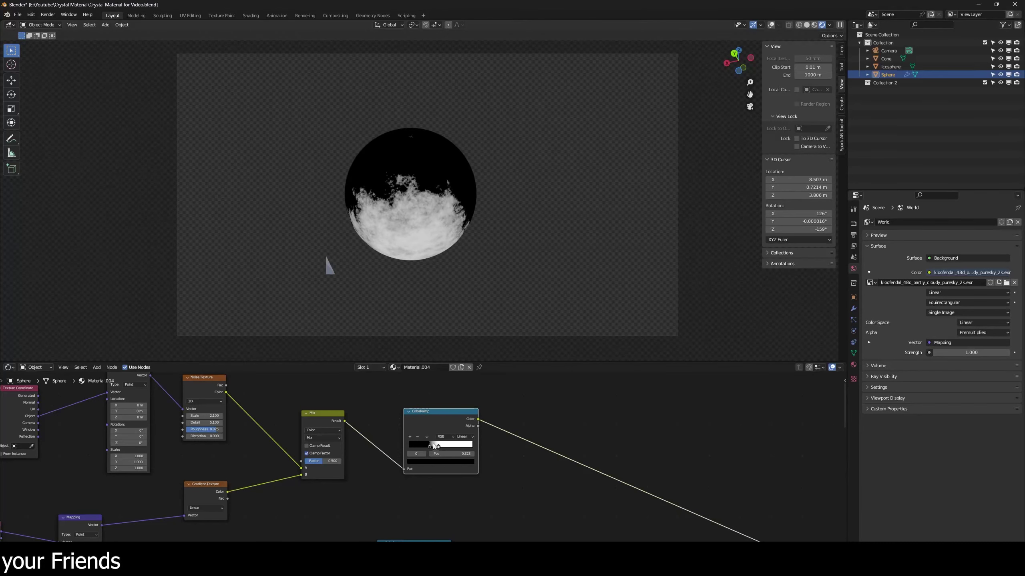
Restore the Mix Shader view on the sphere and connect the new ColorRamp's Color output to the Mix Shader's Fac
middle_click_drag(576, 496, 456, 440)
scroll(475, 452, "down", 4)
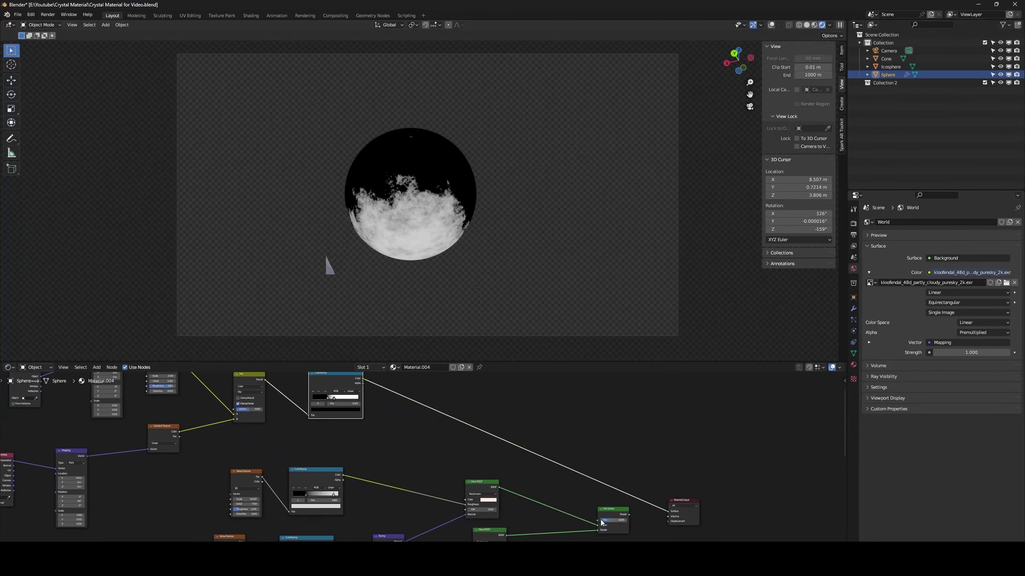
left_click(608, 511, "ctrl+shift")
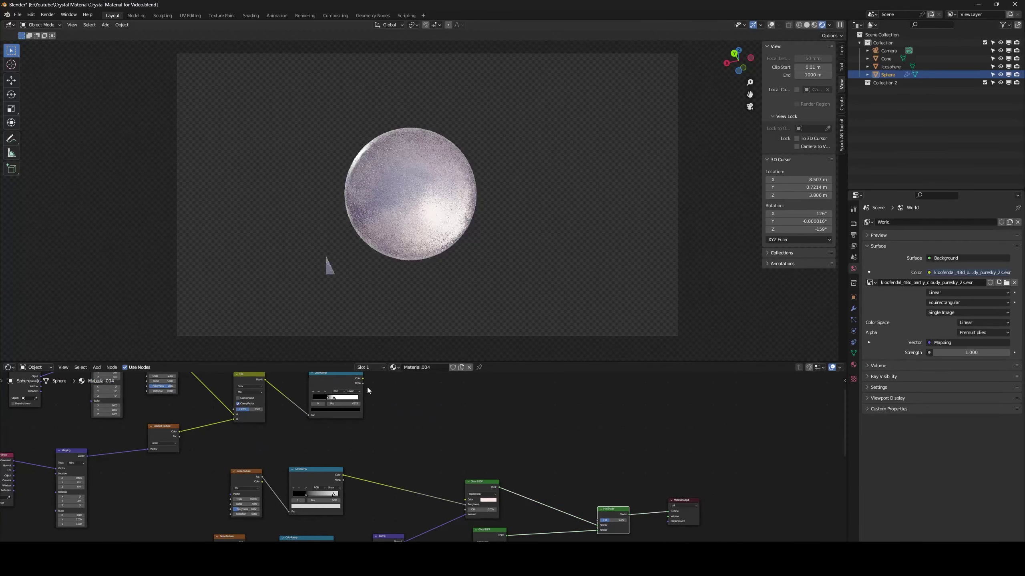
left_click_drag(362, 378, 599, 520)
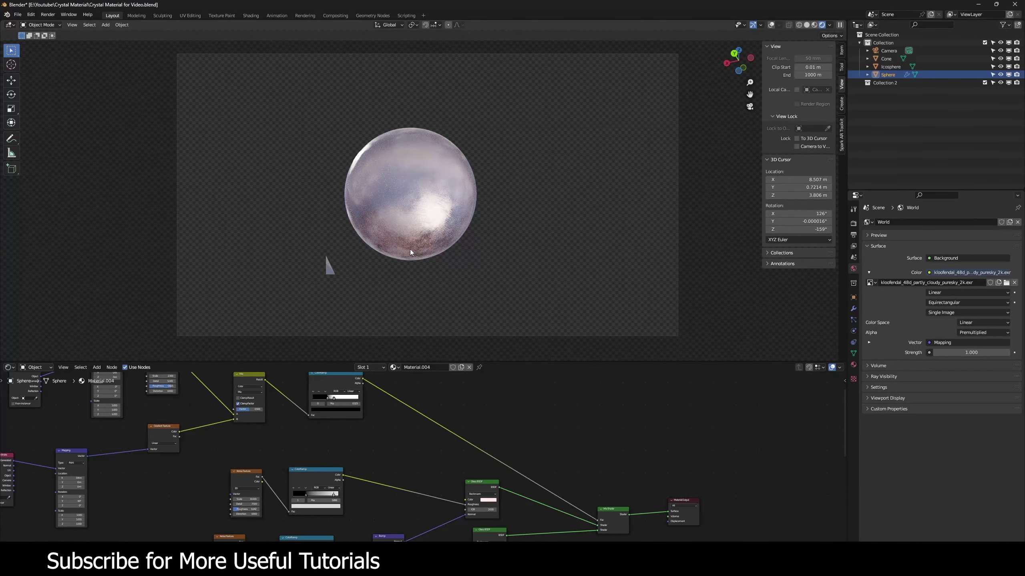
Fine-tune the mask ColorRamp with the white stop at about 0.445 and the black stop at about 0.286, previewing the ramp on the sphere
middle_click_drag(415, 424, 497, 450)
scroll(498, 450, "up", 2)
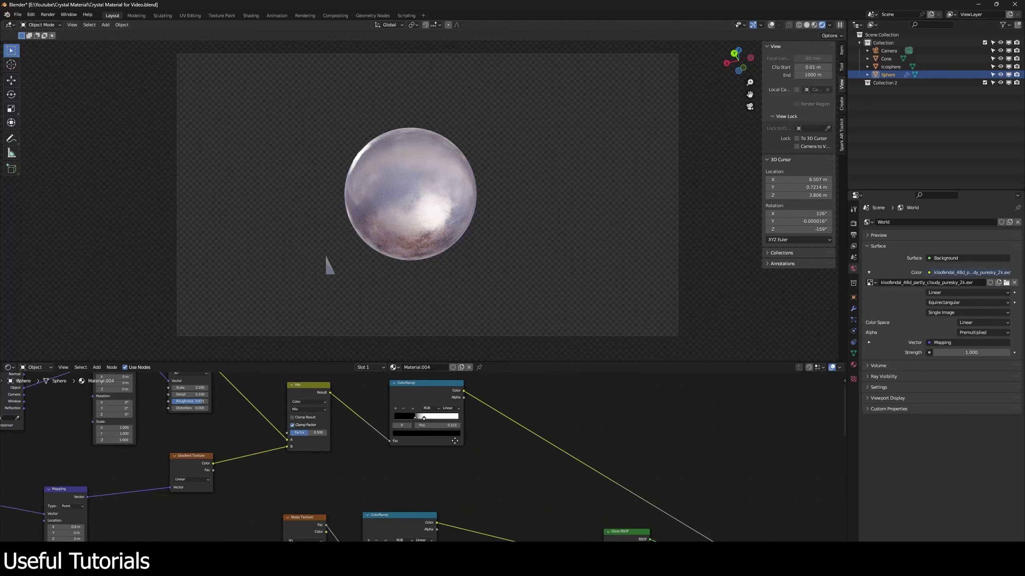
mouse_move(415, 417)
left_mouse_down()
mouse_move(399, 422)
mouse_move(433, 419)
mouse_move(422, 419)
left_mouse_up()
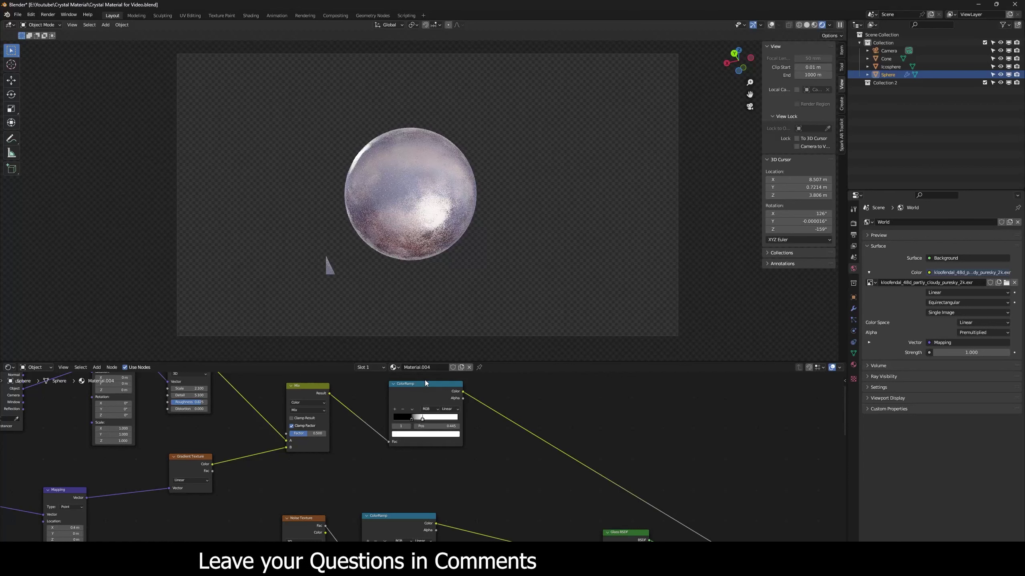
left_click(421, 402, "ctrl+shift")
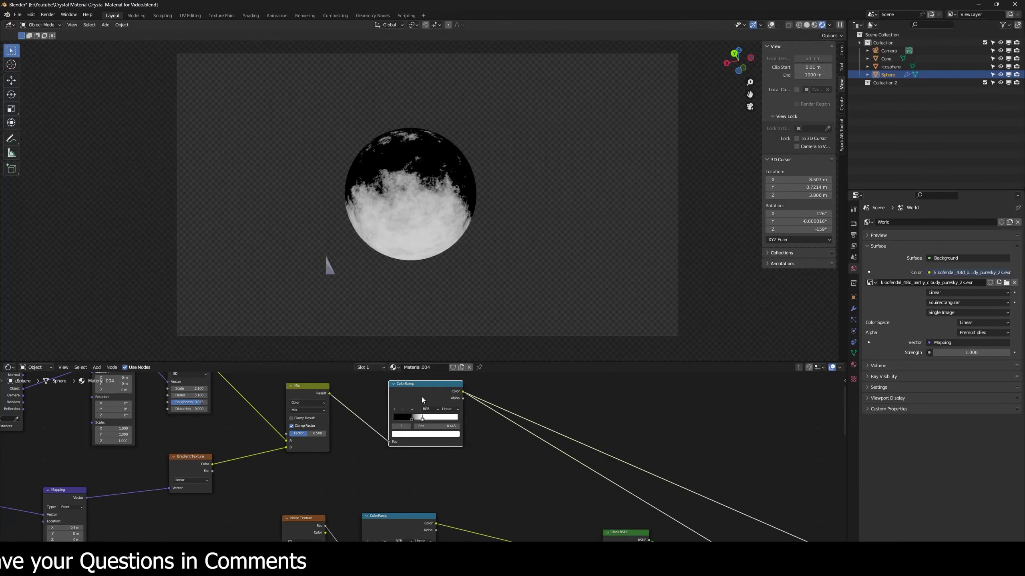
left_click(412, 420)
left_click_drag(411, 421, 412, 421)
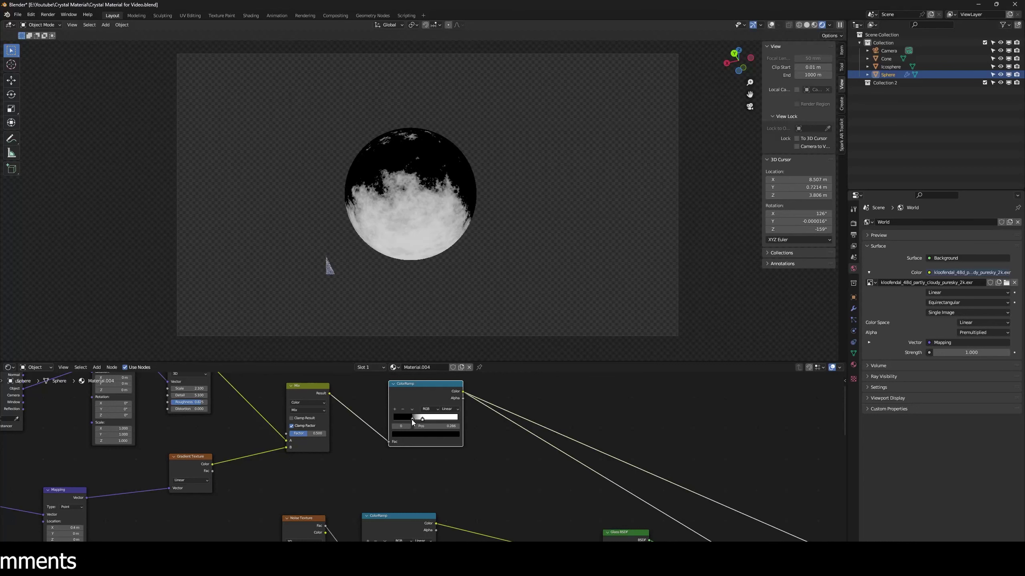
Move the mask ColorRamp node close to the Mix Shader, just above the upper Glass BSDF
middle_click_drag(535, 499, 460, 406)
middle_click_drag(518, 448, 530, 541)
key("g")
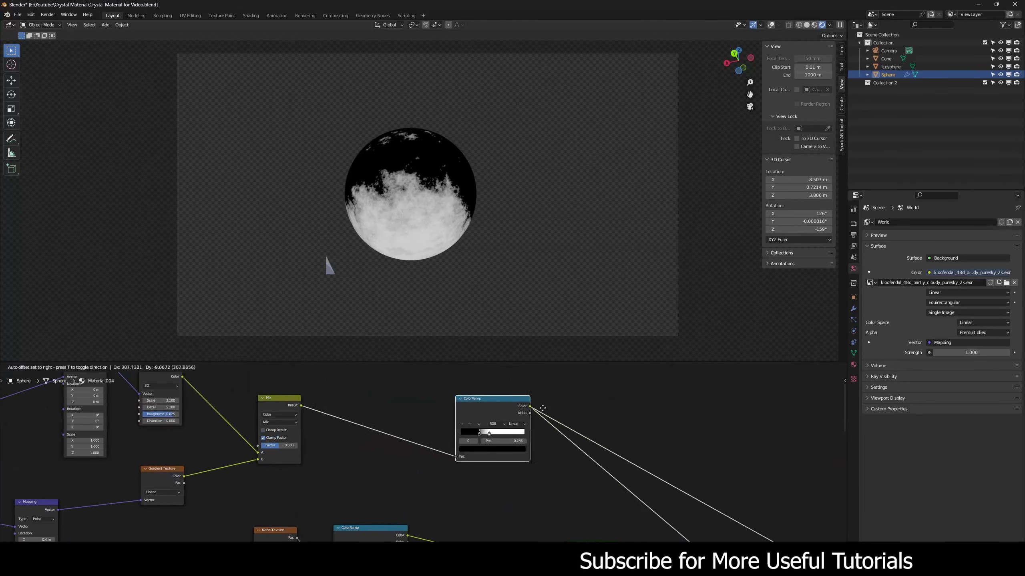
left_click_drag(543, 408, 638, 469)
middle_click_drag(621, 474, 527, 405)
Readjust the mask ColorRamp's white and black stops with the Mix Shader result restored on the sphere
left_click_drag(527, 405, 521, 431)
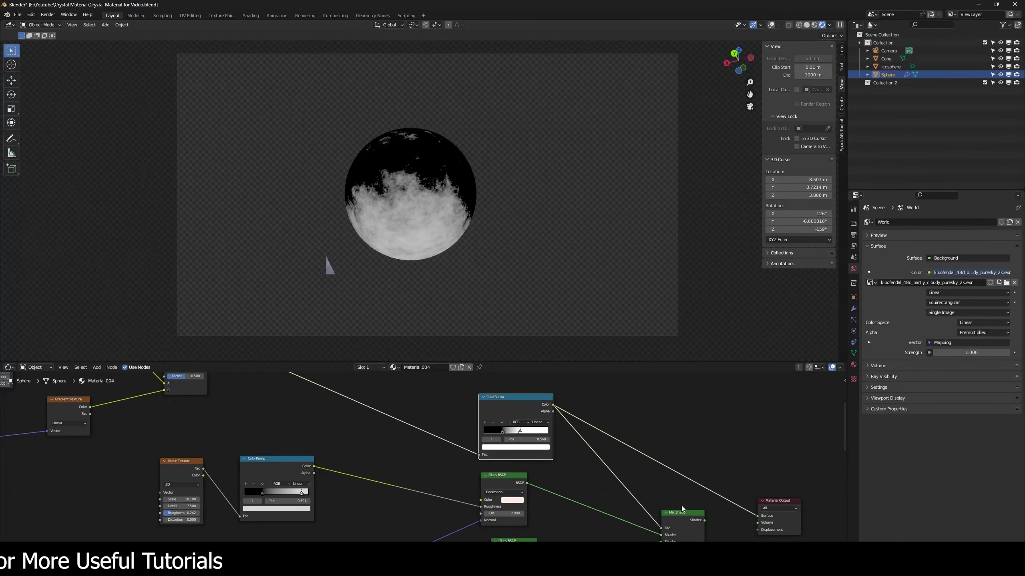
left_click(682, 517, "ctrl+shift")
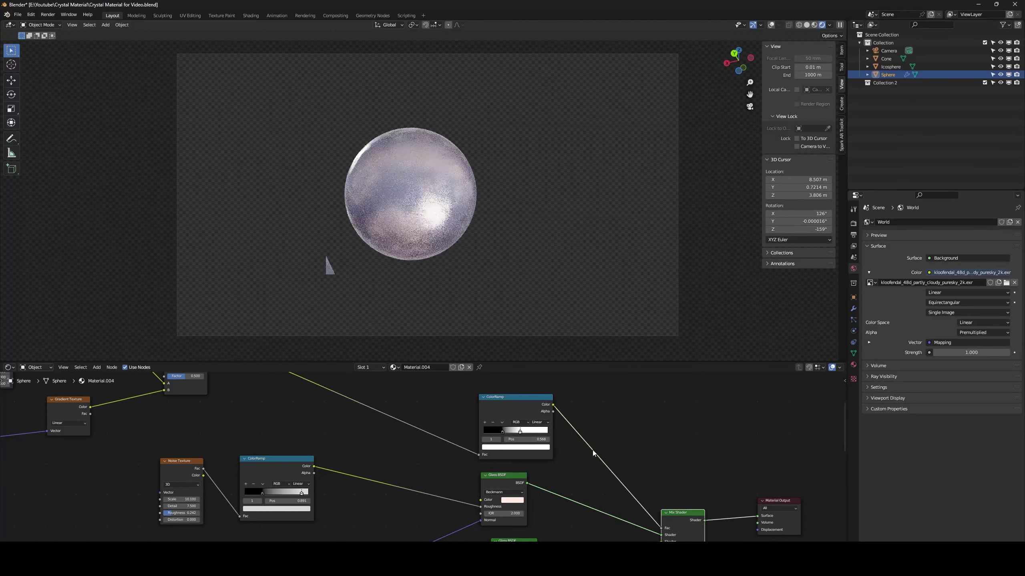
left_click_drag(504, 432, 516, 433)
Move the second Glass BSDF node away from the Bump node, below the Mix Shader
middle_click_drag(573, 539, 551, 453)
left_click_drag(502, 462, 576, 488)
middle_click_drag(509, 440, 462, 421)
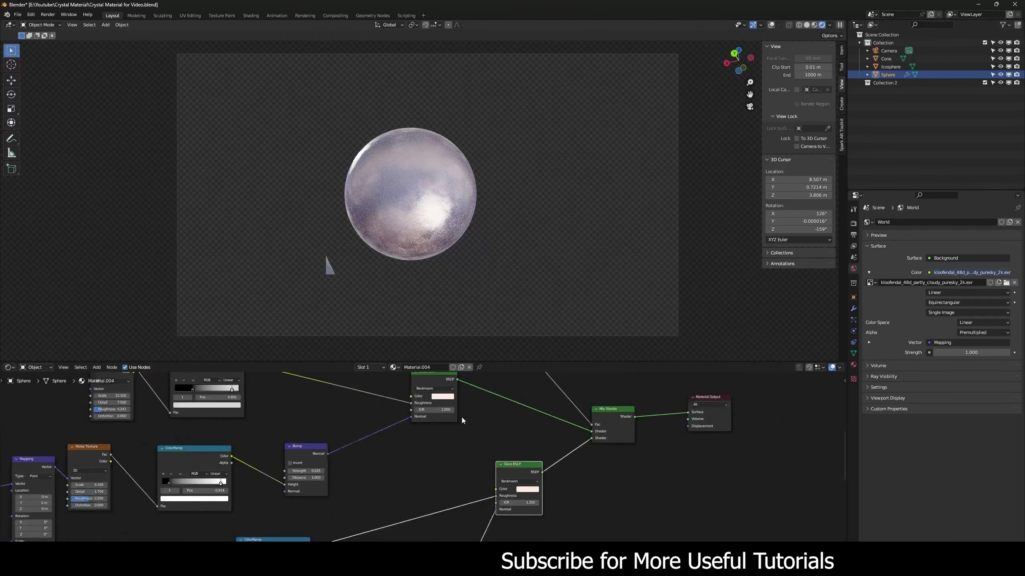
Tint the lower Glass BSDF light blue and the upper Glass BSDF light pink
left_click(527, 489)
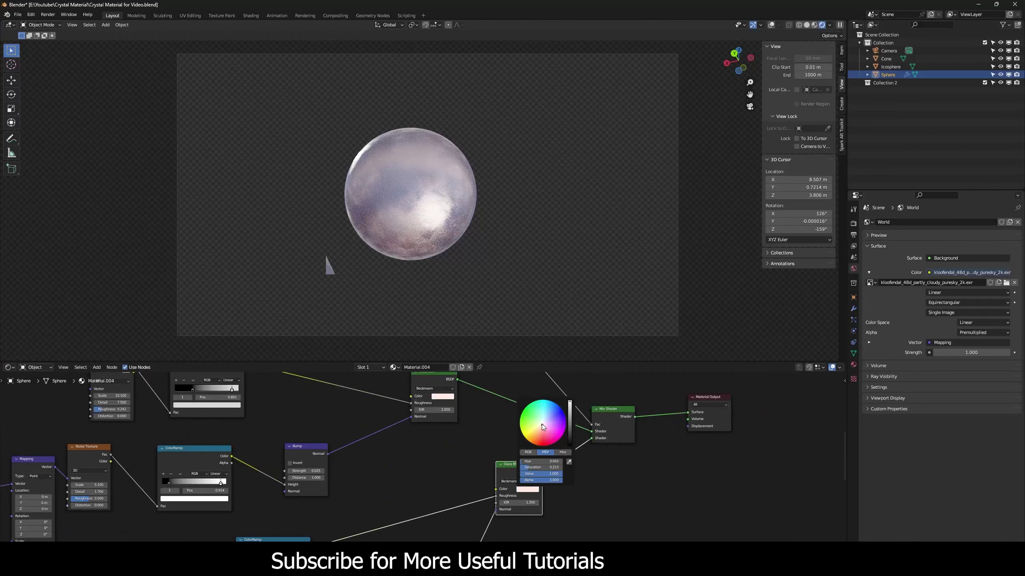
left_click_drag(547, 428, 545, 419)
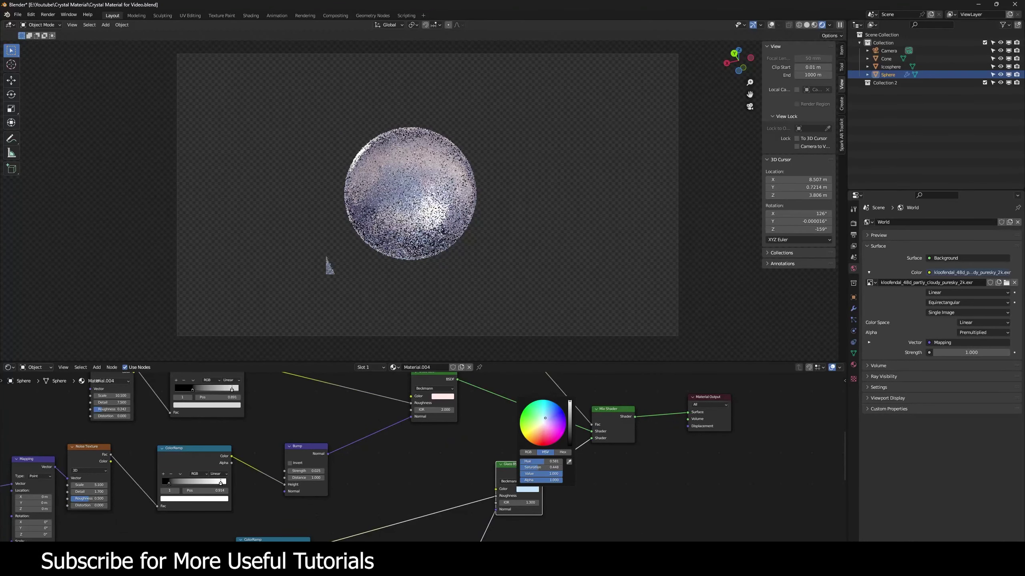
left_click(443, 396)
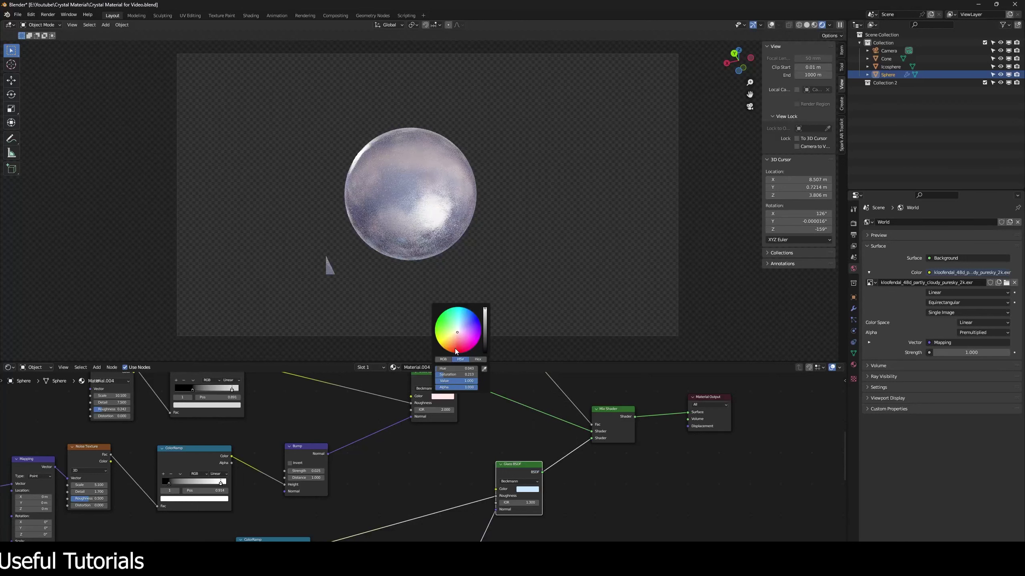
left_click_drag(456, 352, 457, 334)
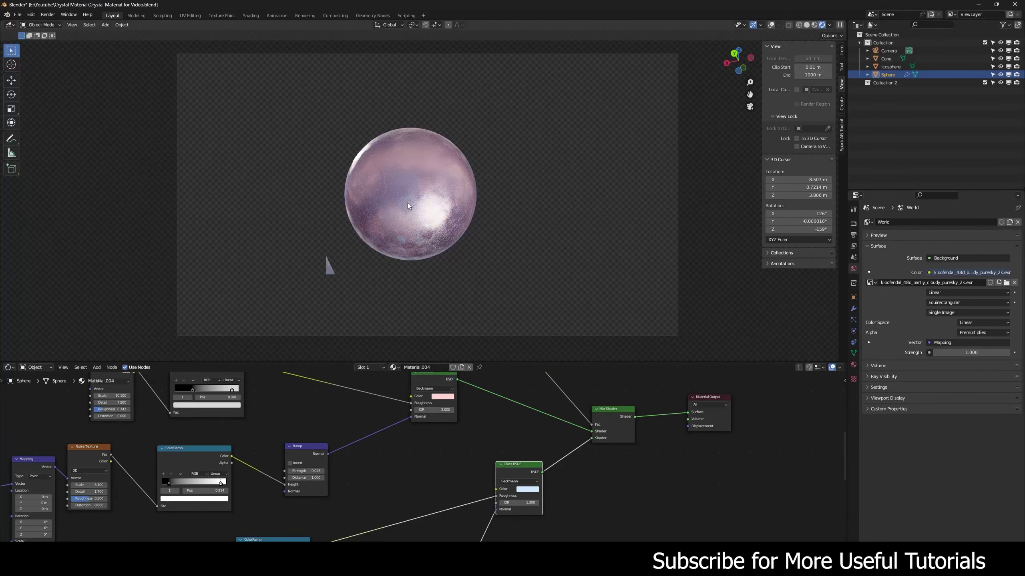
Show the viewport overlays, duplicate the sphere in place and scale the copy to about half its size
key("Home")
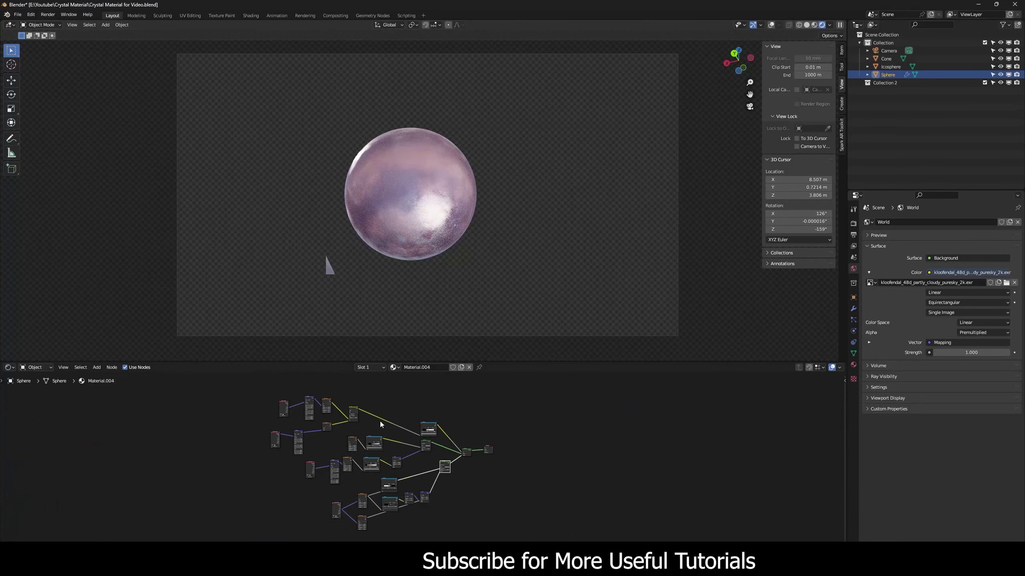
scroll(379, 422, "up", 2)
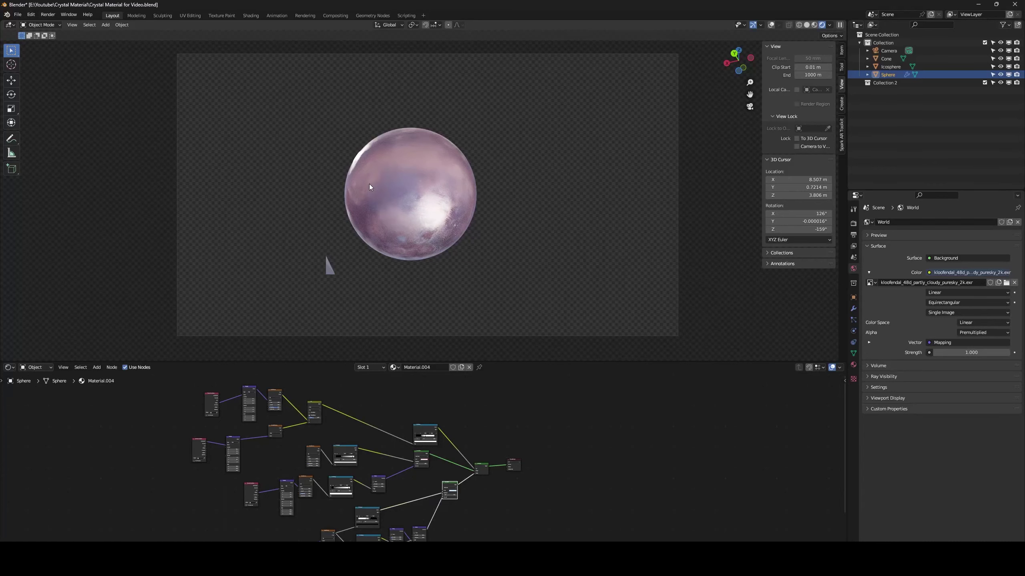
key("shift+alt+z")
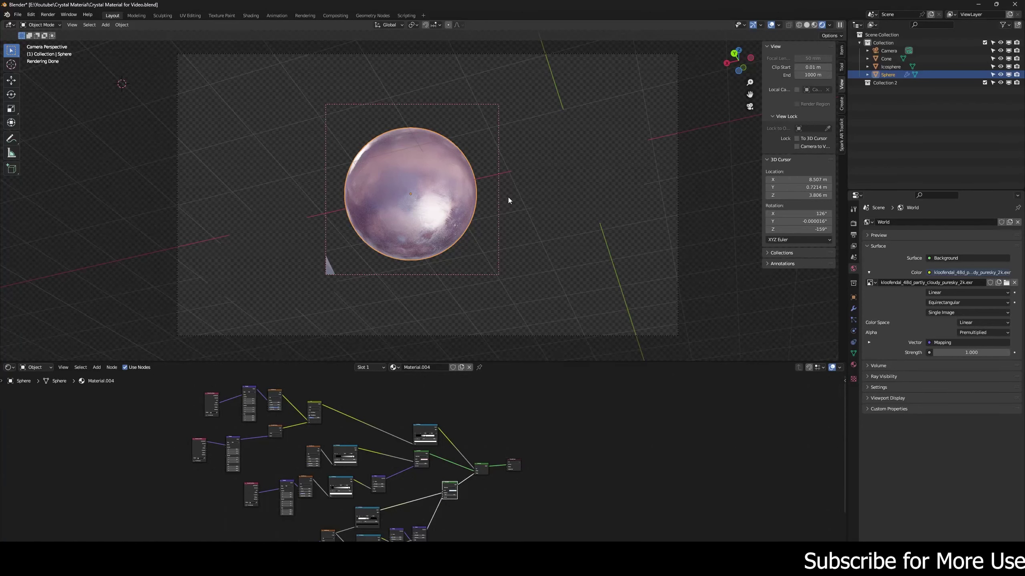
key("shift+d")
right_click(408, 184)
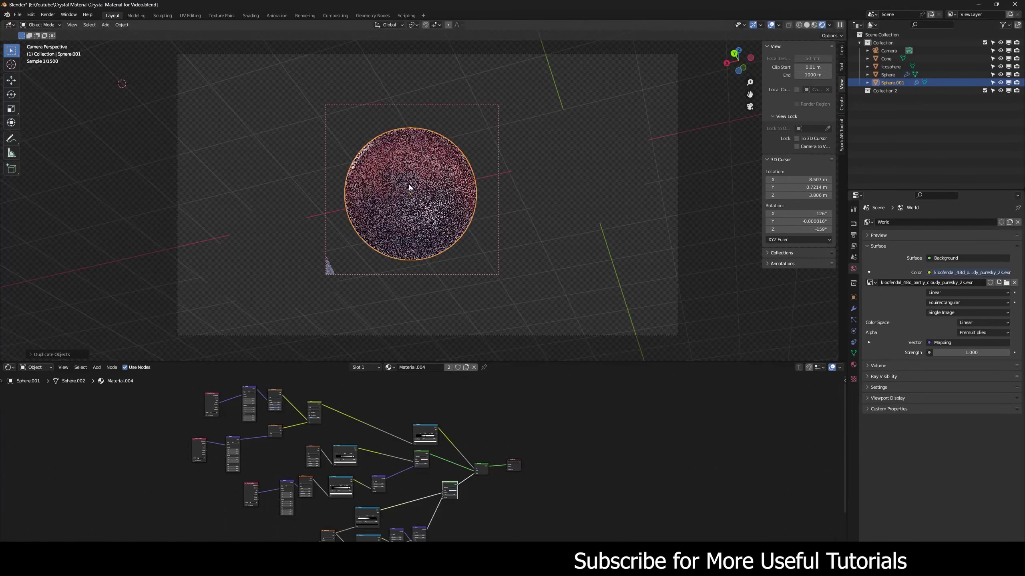
key("s")
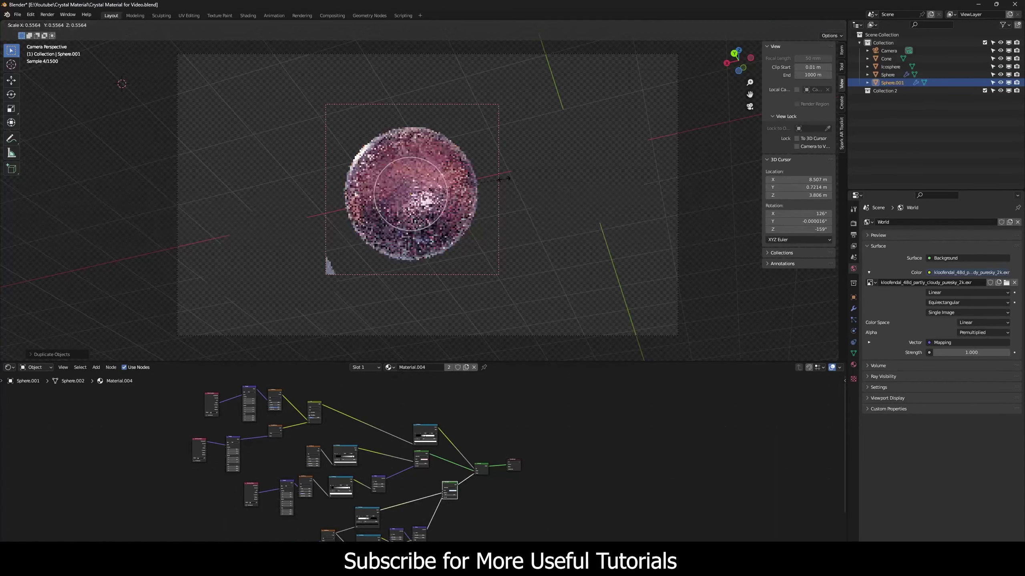
left_click(498, 179)
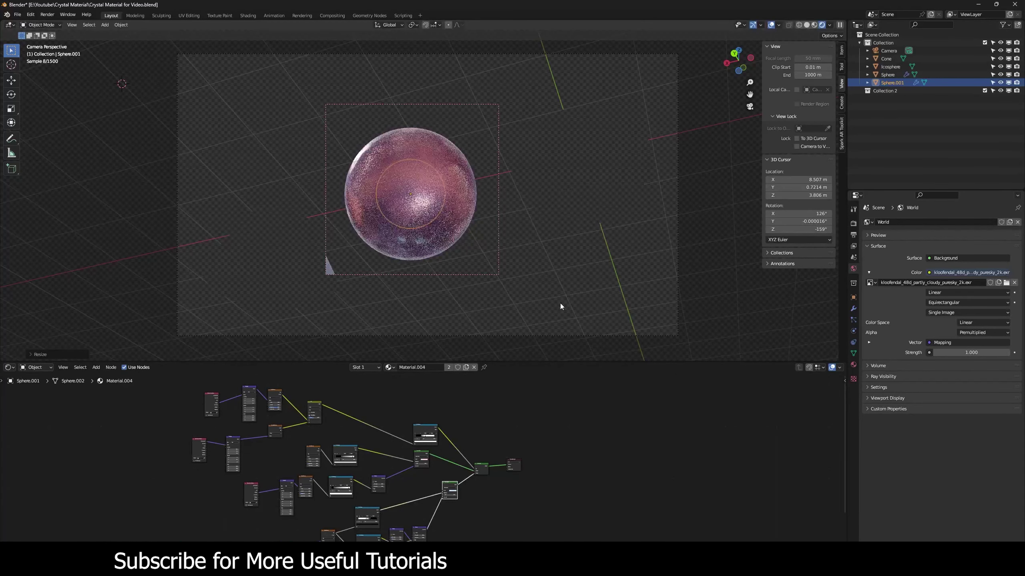
Replace the inner sphere's shared material with a new one named Inside Material
left_click(474, 367)
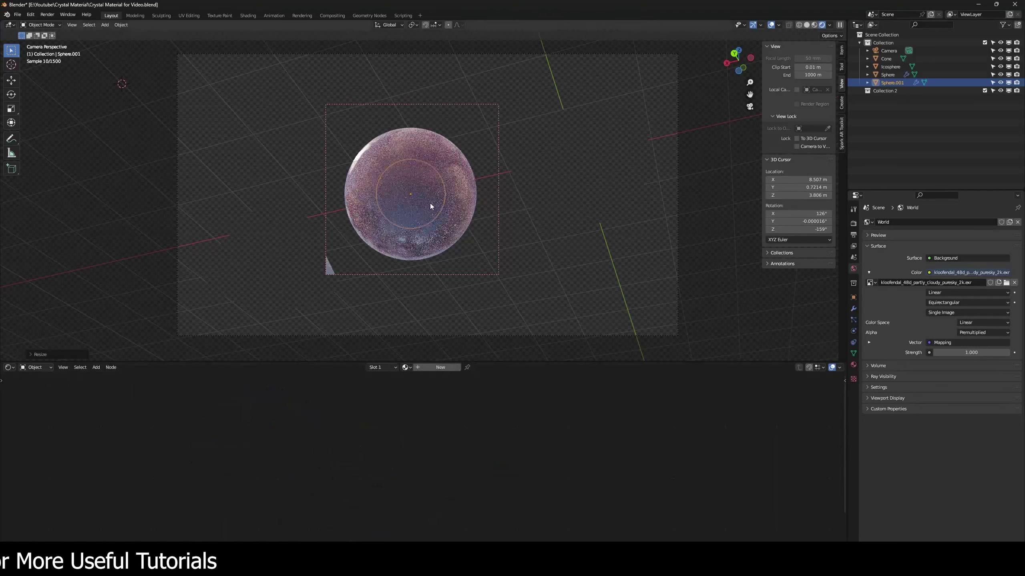
left_click(433, 369)
double_click(436, 368)
type("Inside")
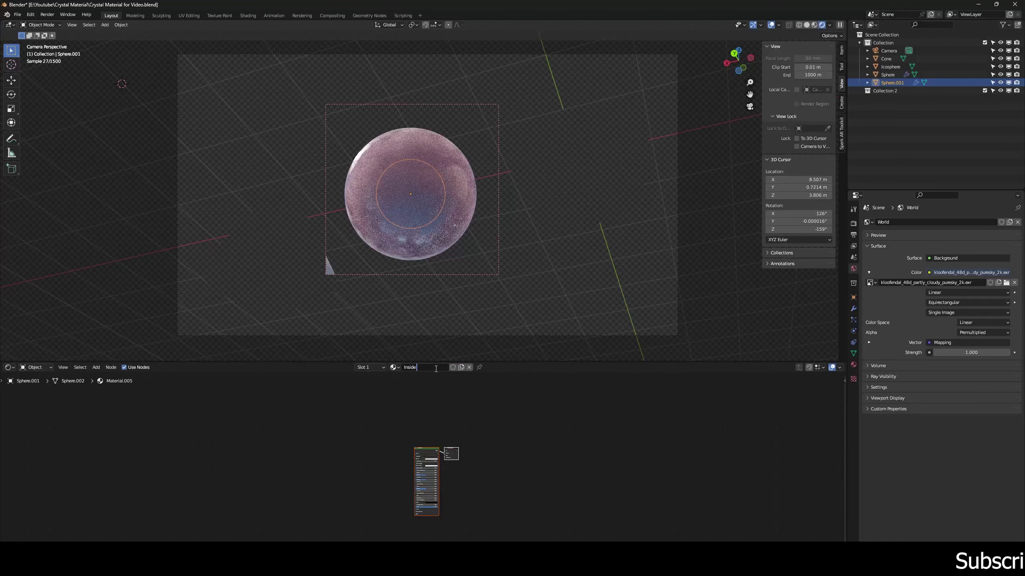
type(" Material")
key("Return")
scroll(383, 436, "up", 4)
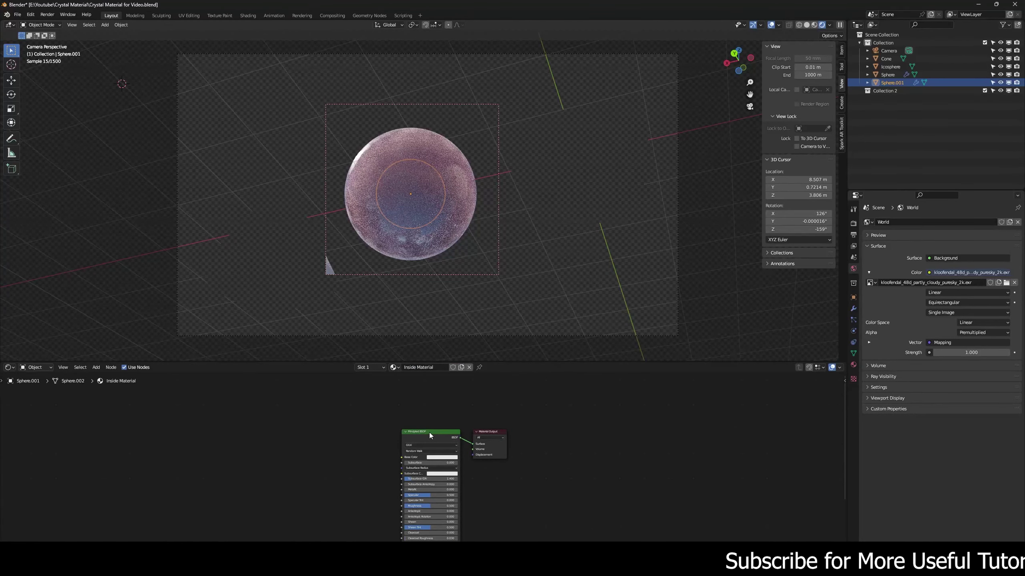
Isolate the inner sphere in the viewport and delete its Principled BSDF node
key("KP_Divide")
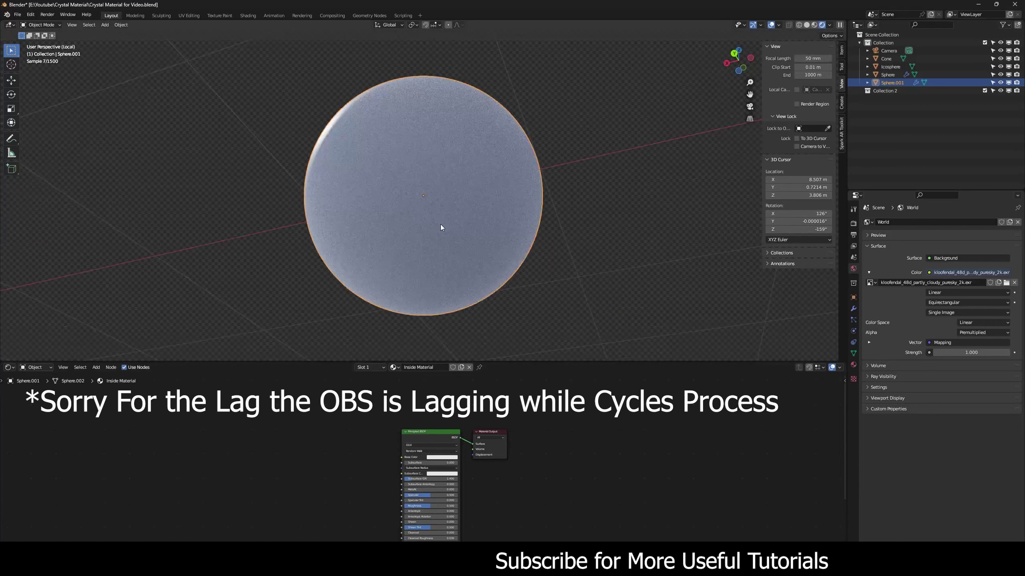
scroll(432, 205, "down", 3)
scroll(451, 223, "up", 1)
middle_click_drag(451, 224, 450, 234)
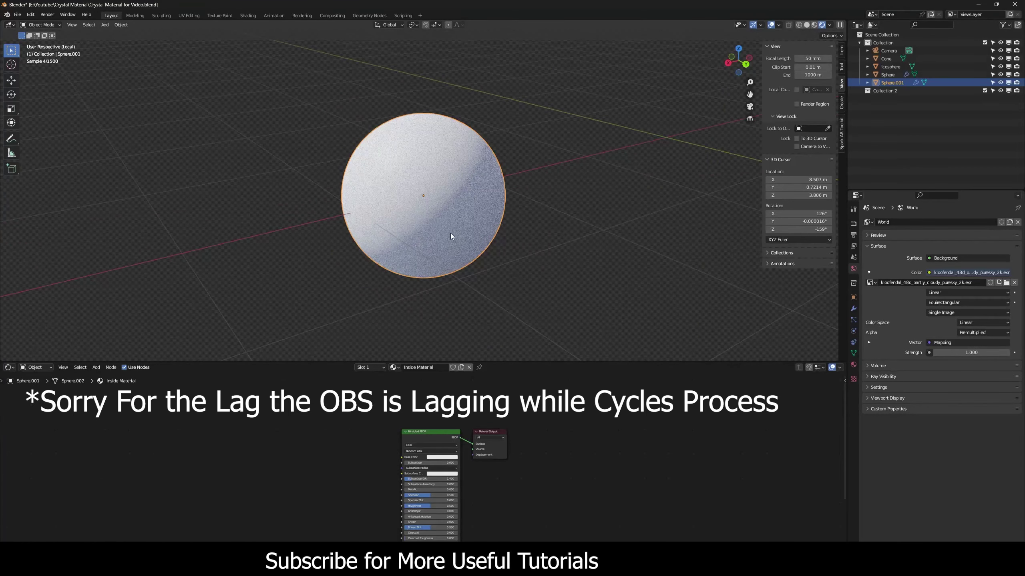
left_click(427, 436)
key("x")
Add a Principled Volume node and connect it to the Material Output's Volume input
key("shift+a")
left_click(419, 432)
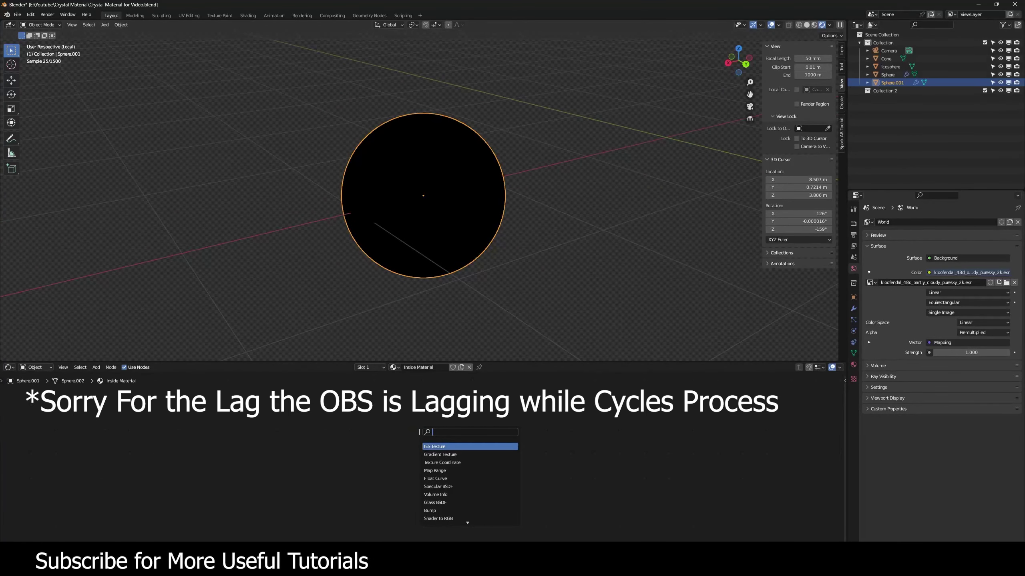
type("pr")
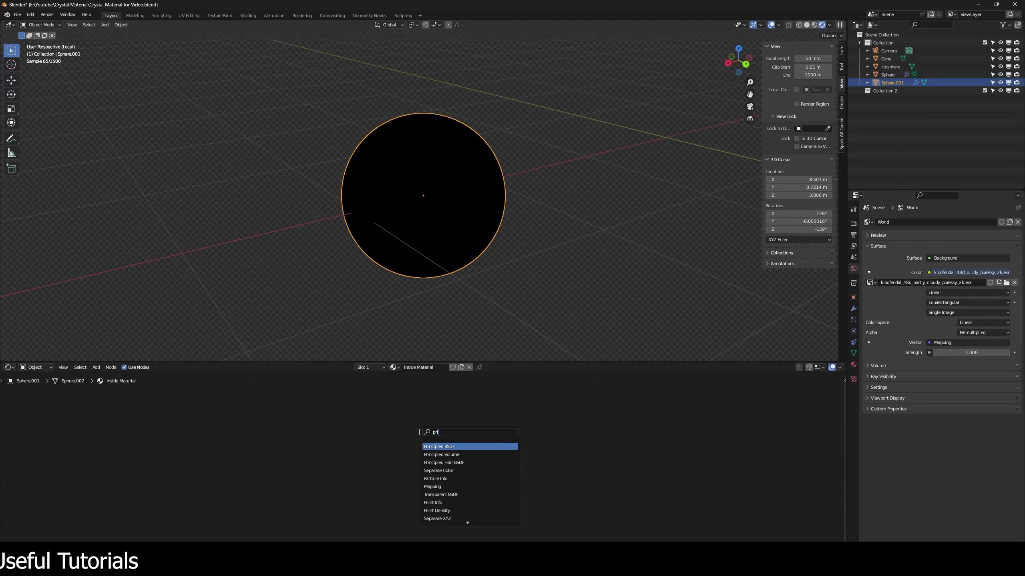
key("Down")
key("Return")
left_click(383, 442)
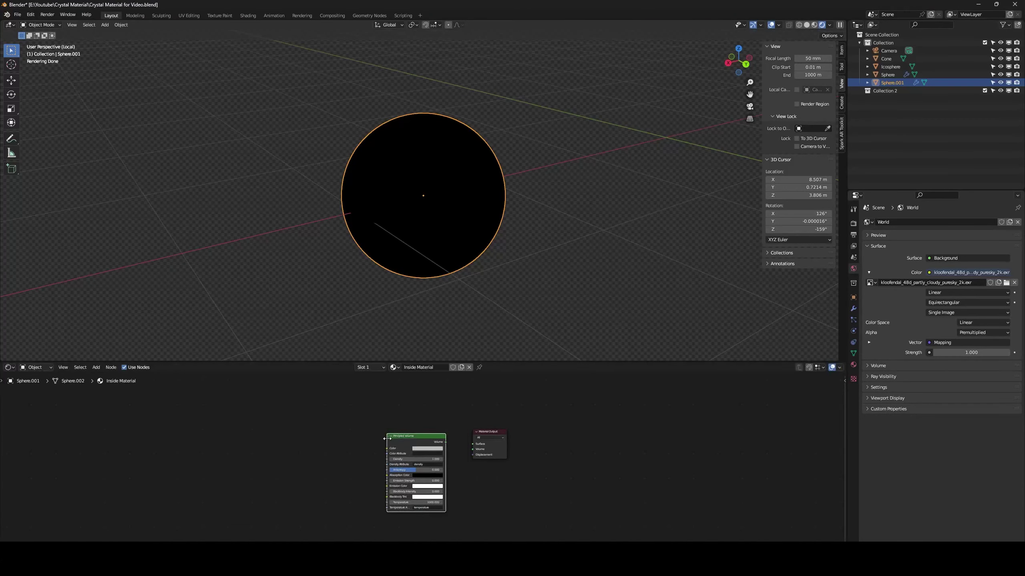
scroll(422, 438, "up", 2)
left_click(405, 430, "ctrl+shift")
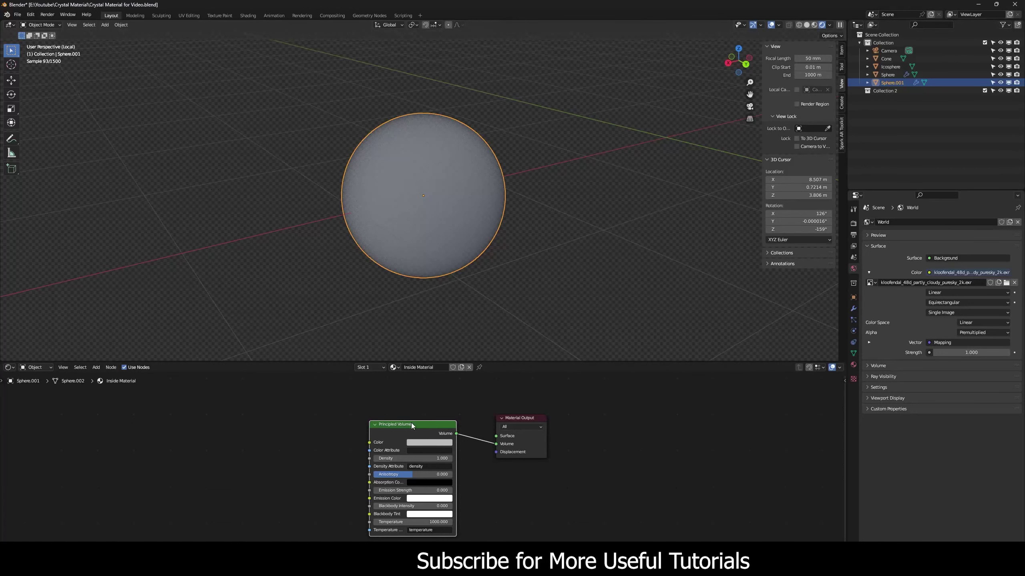
Set the Principled Volume's Emission Strength to 0.400 and return from the isolated view to the full scene
scroll(411, 485, "up", 1)
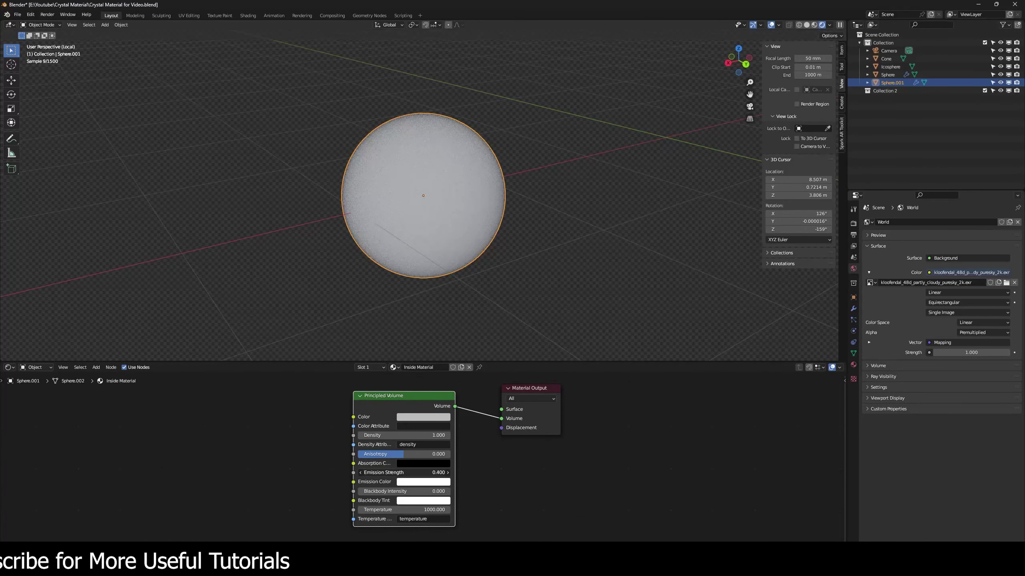
middle_click_drag(470, 183, 463, 174)
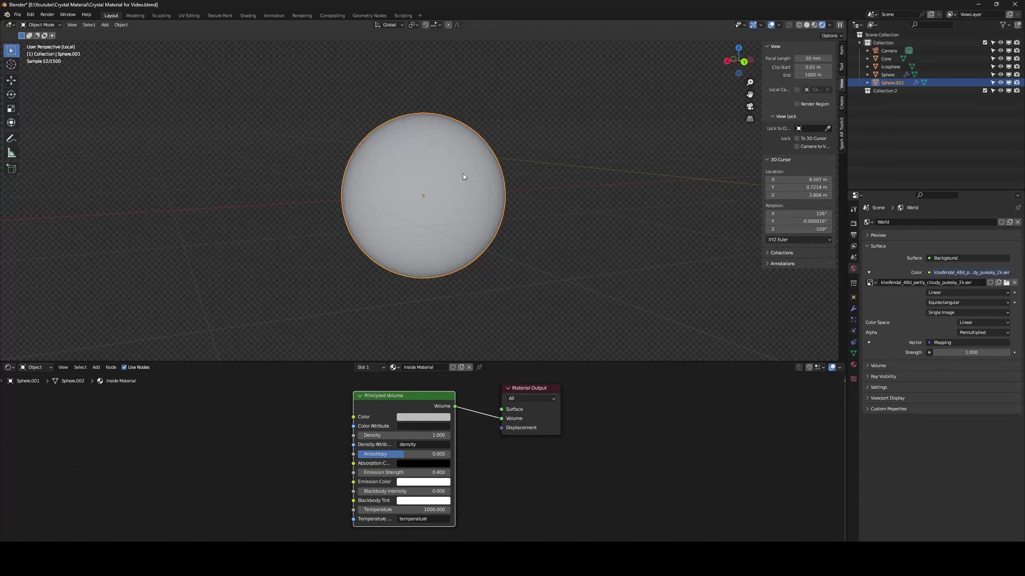
key("KP_Divide")
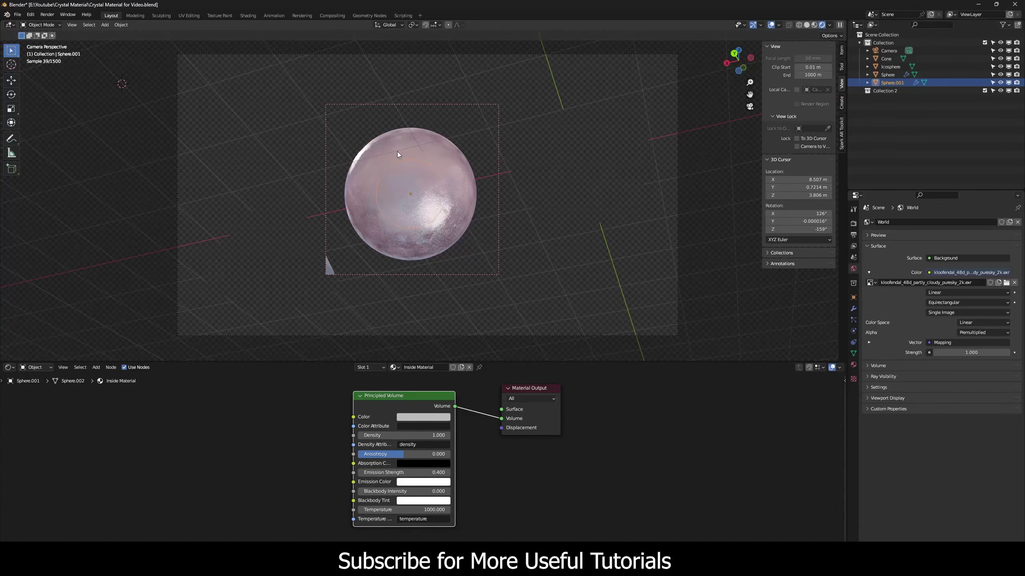
Scale the inner sphere down to about 80% of its size and check its fit inside the outer sphere in wireframe
key("s")
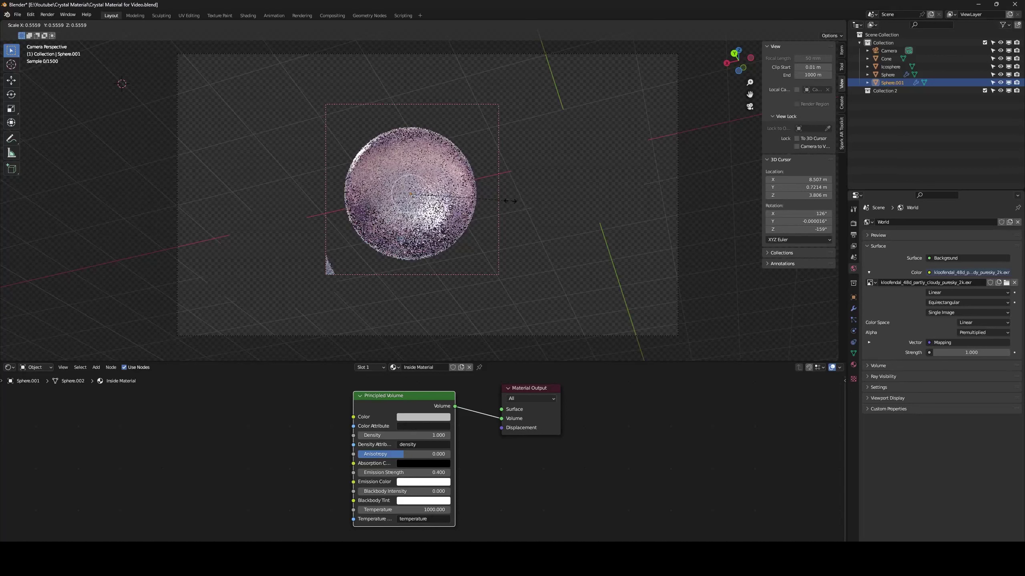
left_click(547, 198)
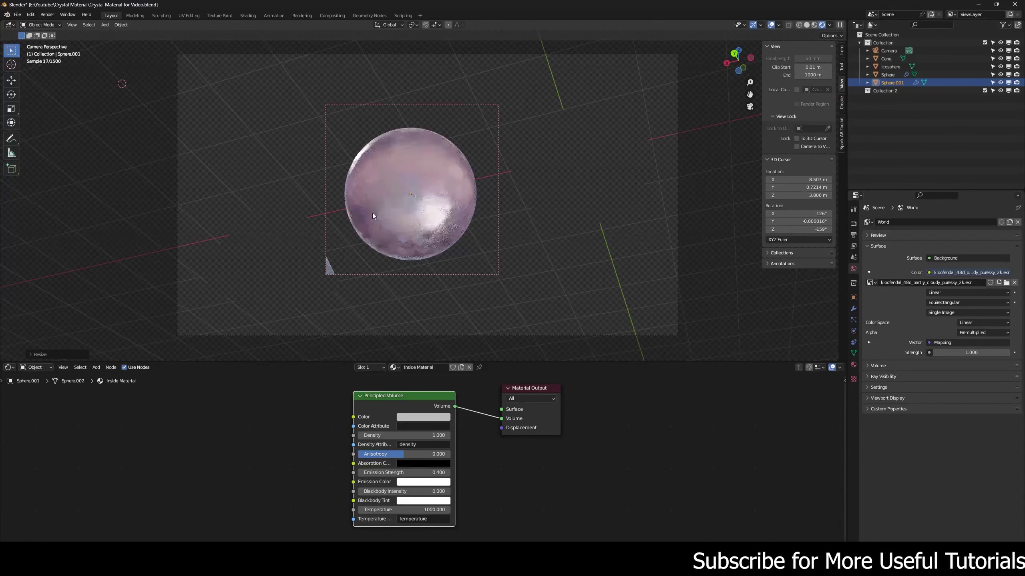
key("shift+z")
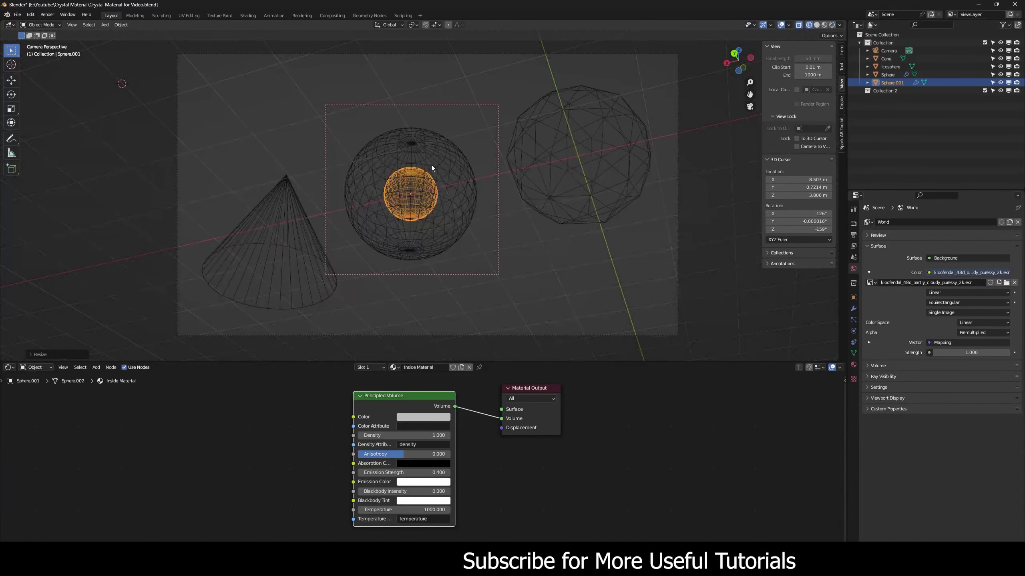
key("shift+z")
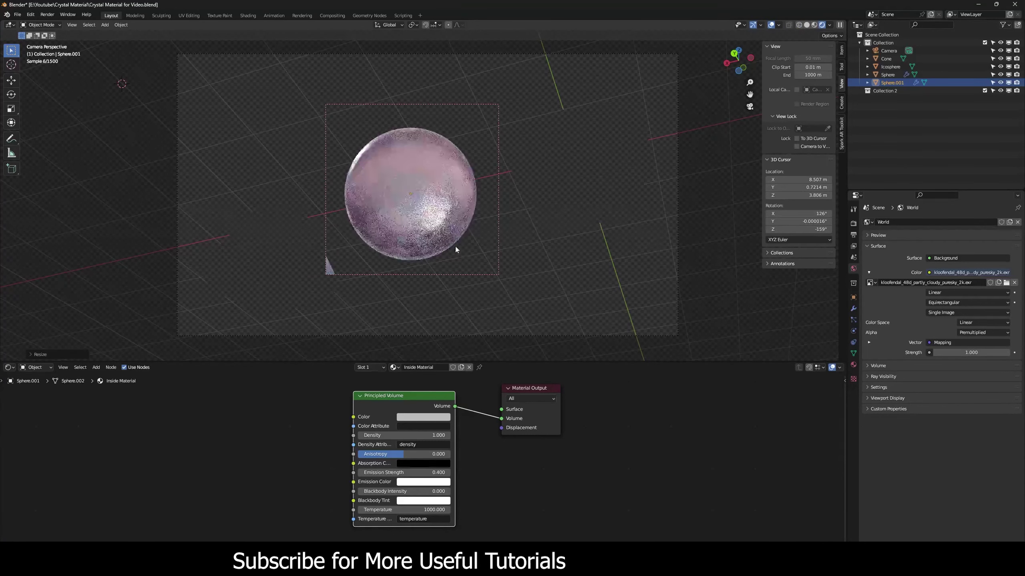
Hide the viewport overlays and readjust the inner sphere's scale
key("shift+alt+z")
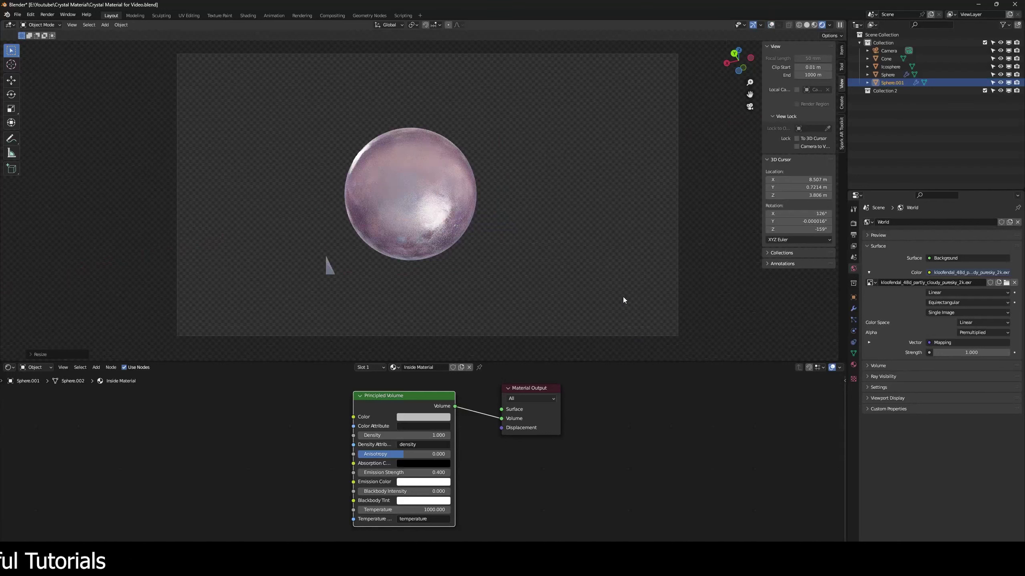
key("s")
left_click(596, 280)
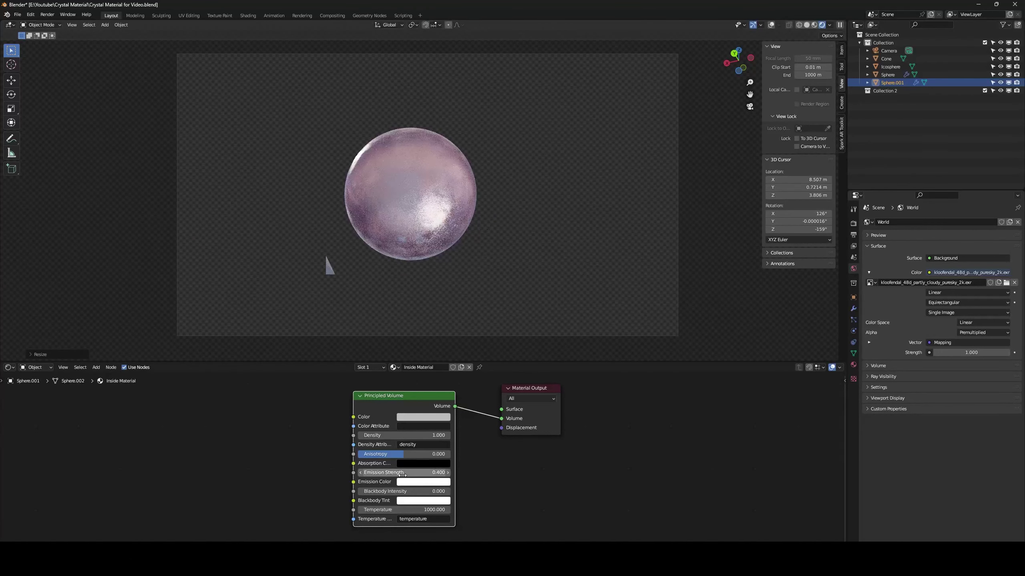
Raise the Principled Volume's Emission Strength to 2.700 and switch the viewport to solid shading
left_click_drag(402, 475, 1020, 562)
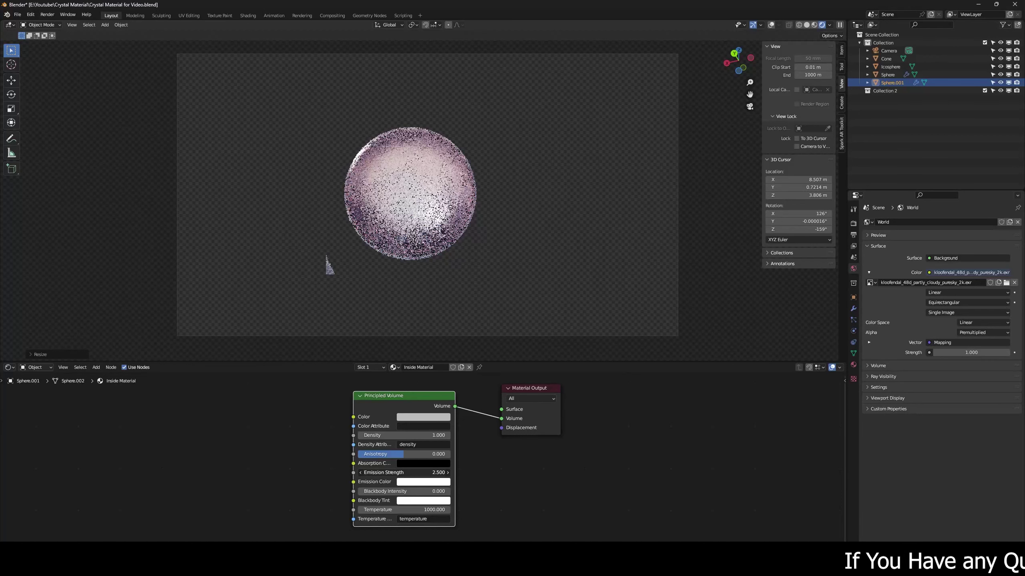
left_click_drag(402, 473, 411, 473)
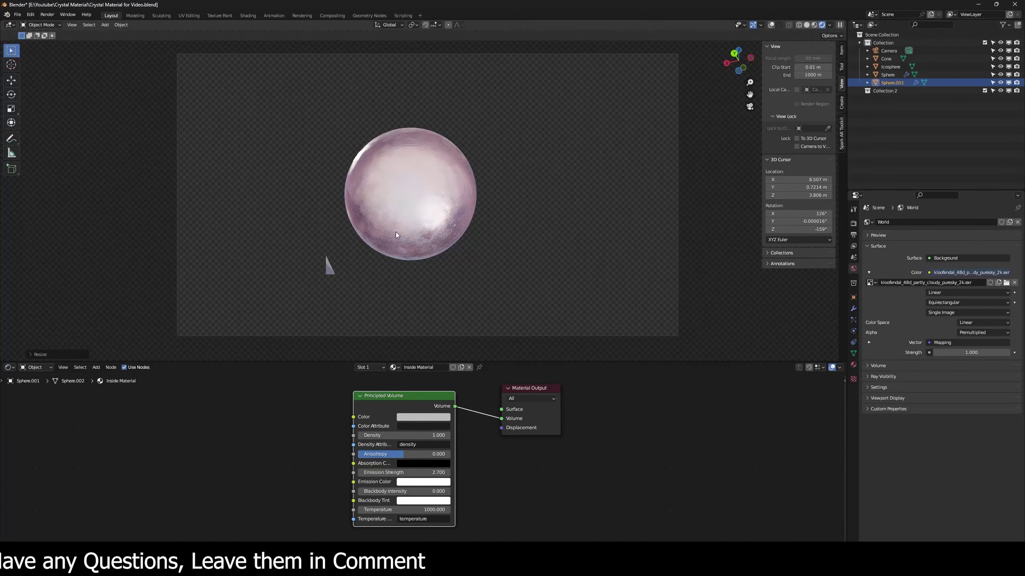
key("z")
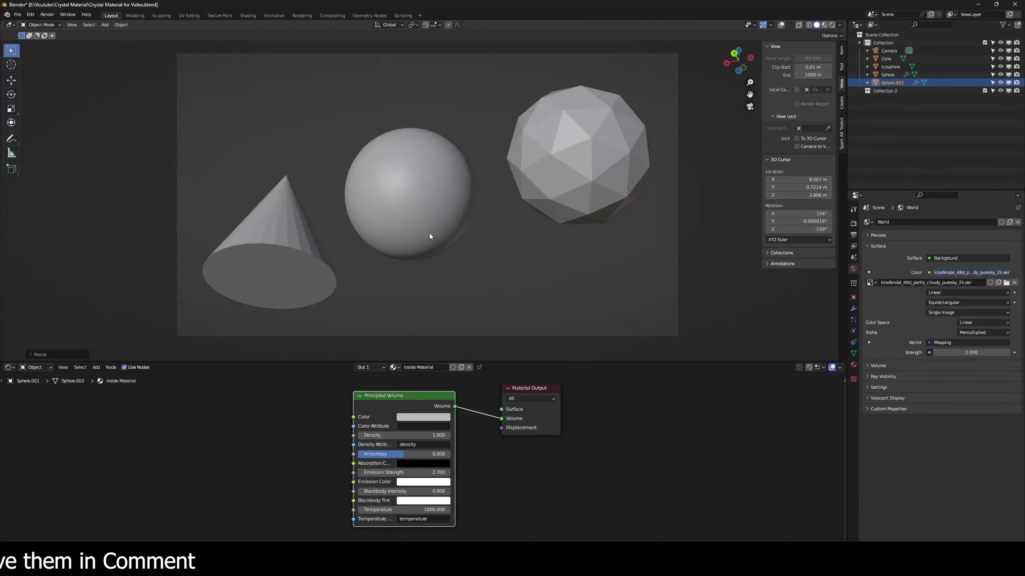
Link the outer sphere's crystal material to the cone and the icosphere in the rendered view, and clear the selection
key("z")
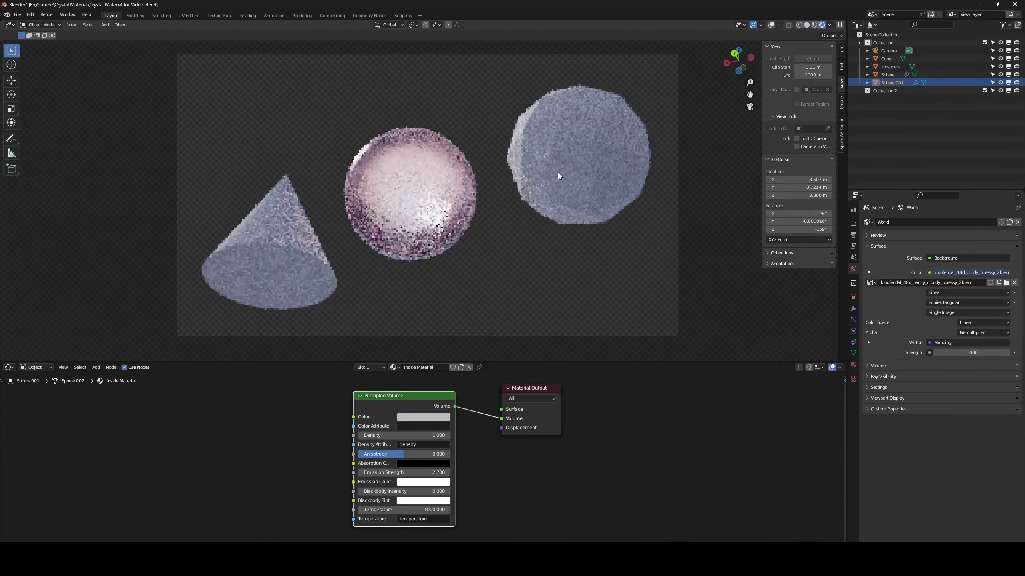
left_click(275, 237)
left_click(556, 169, "shift")
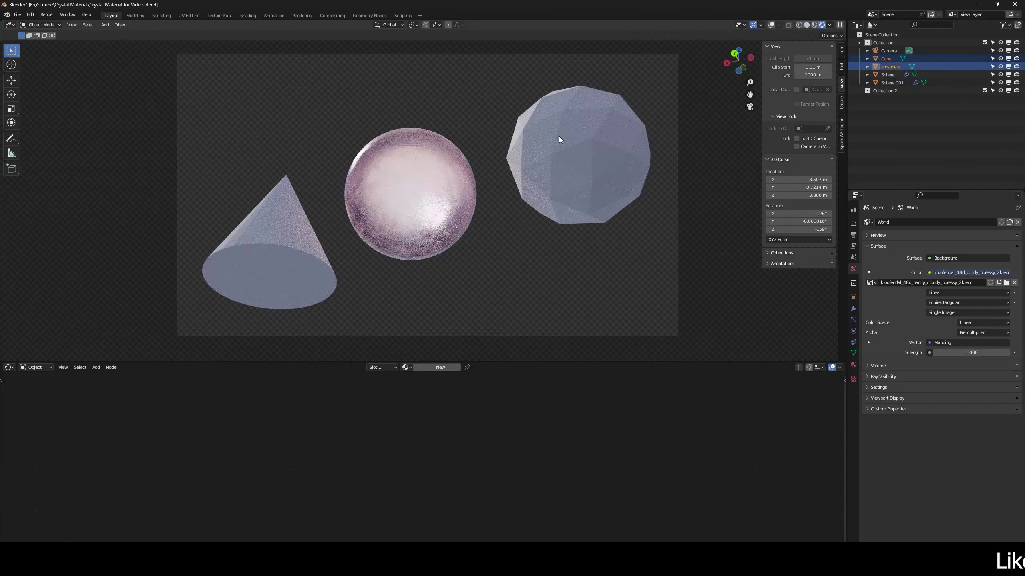
left_click(886, 75, "shift")
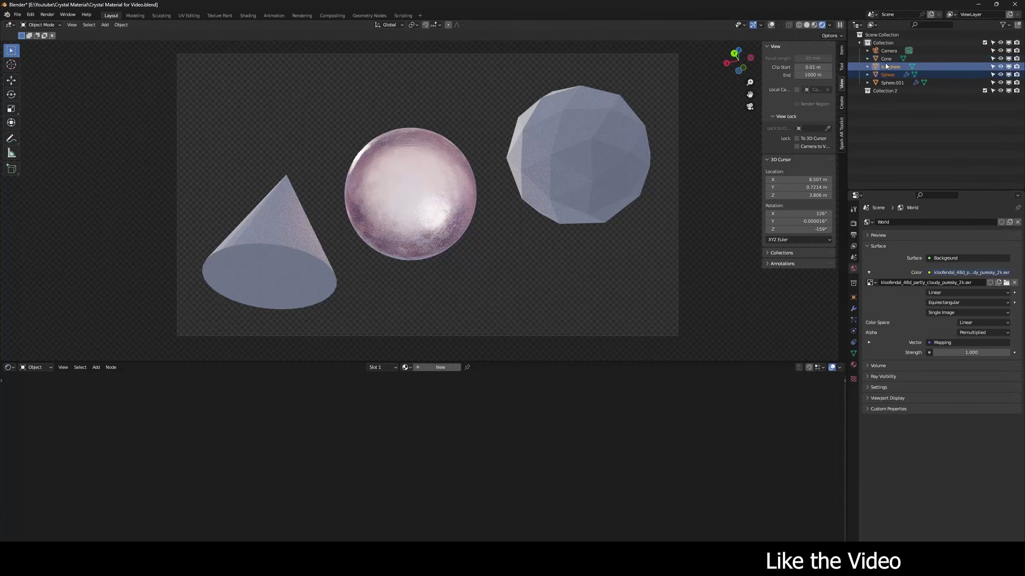
left_click(887, 74, "ctrl")
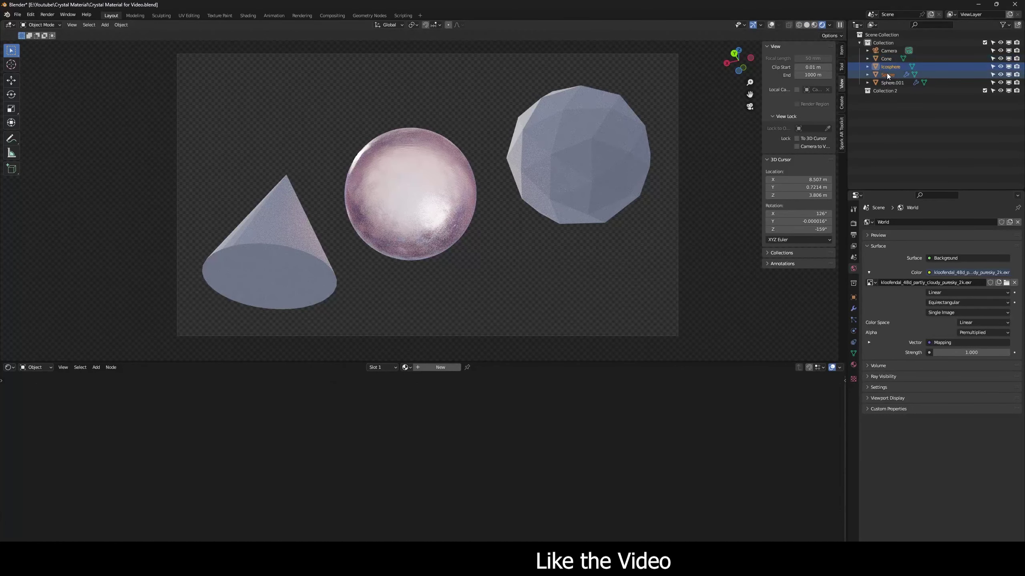
left_click(885, 58)
key("ctrl+z")
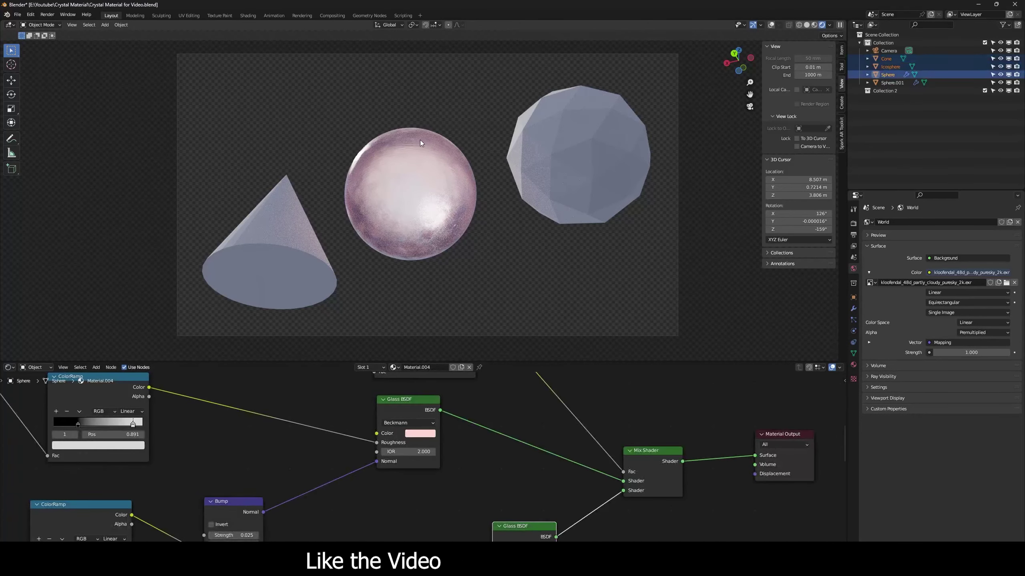
key("ctrl+l")
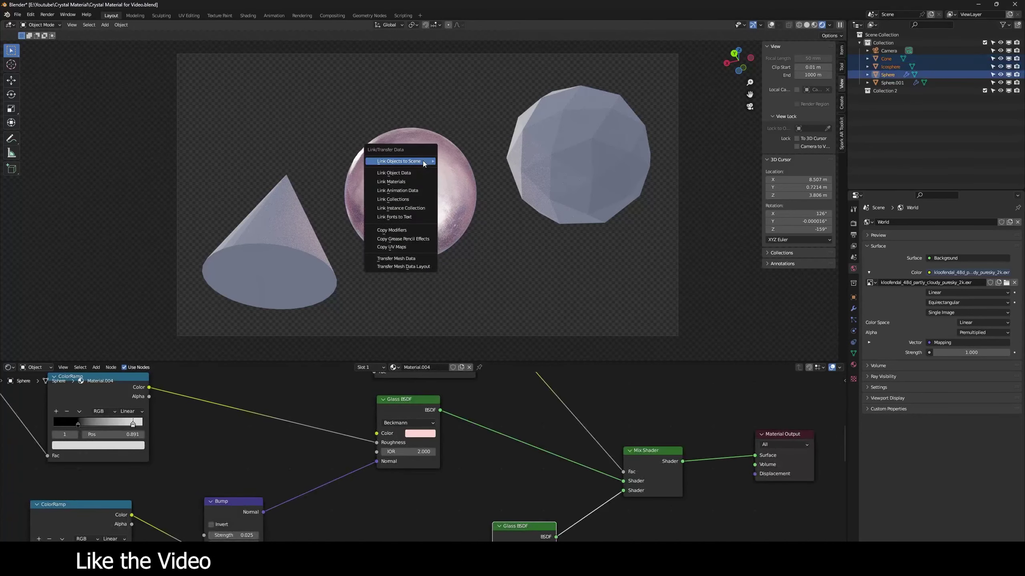
key("Return")
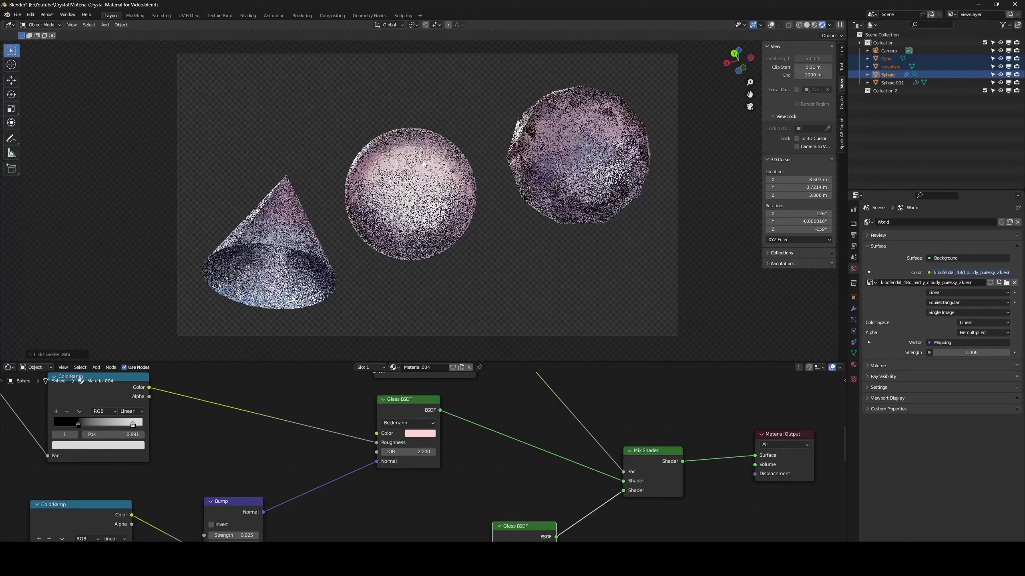
left_click(338, 223)
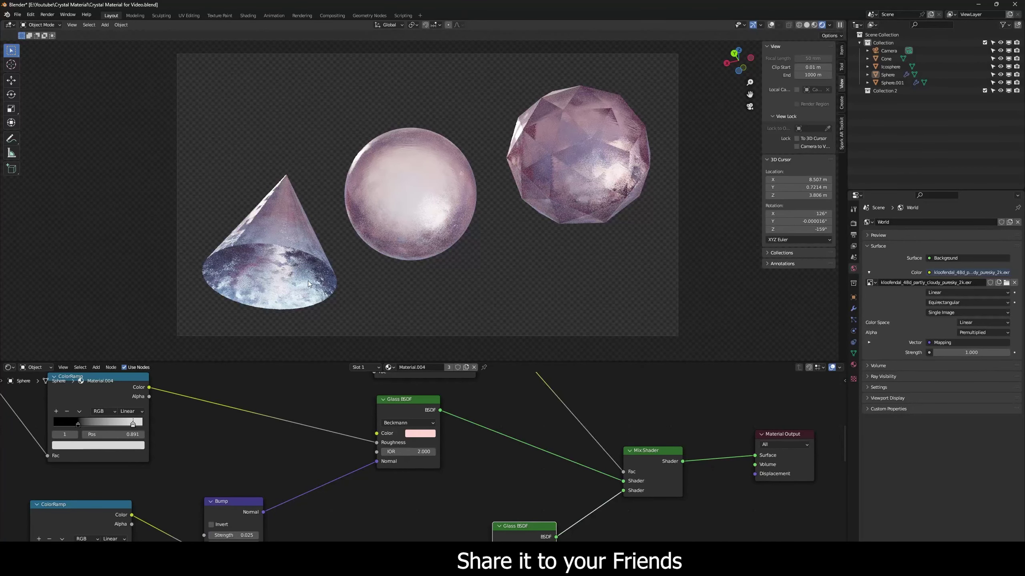
Duplicate the cone in place and scale the copy down inside the original in wireframe display
left_click(309, 250)
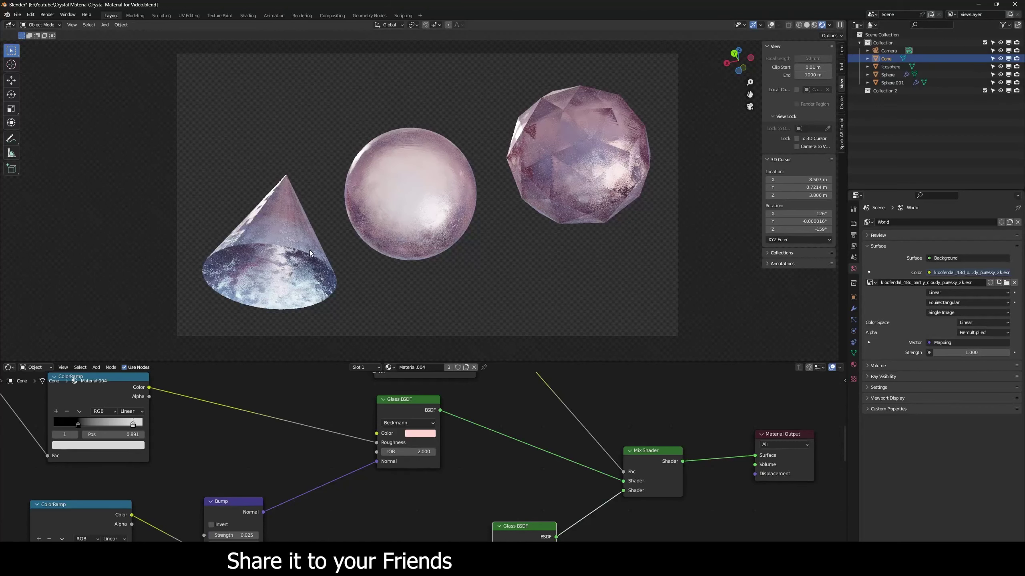
key("z")
key("z")
left_click(337, 241)
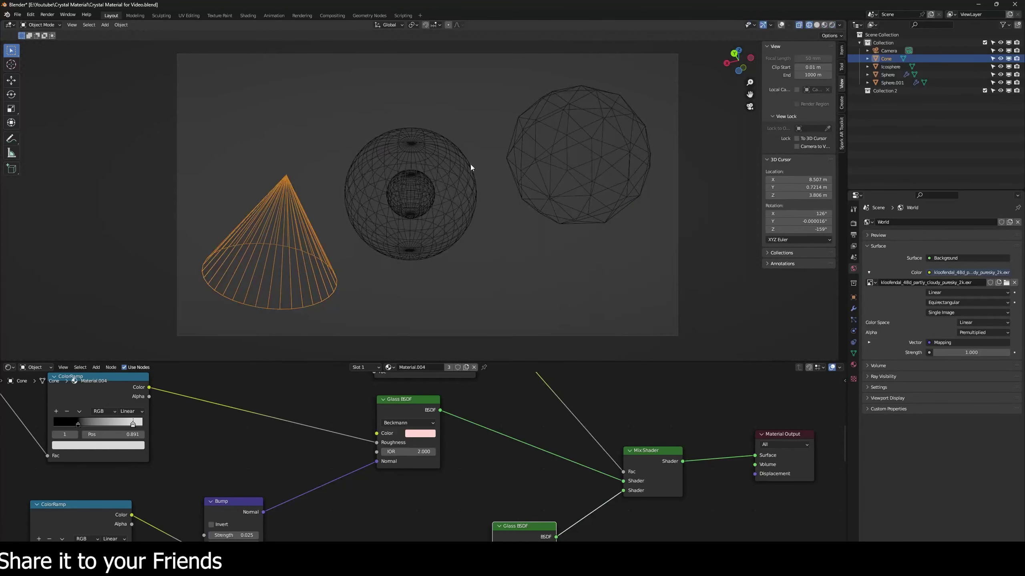
key("shift+d")
right_click(498, 206)
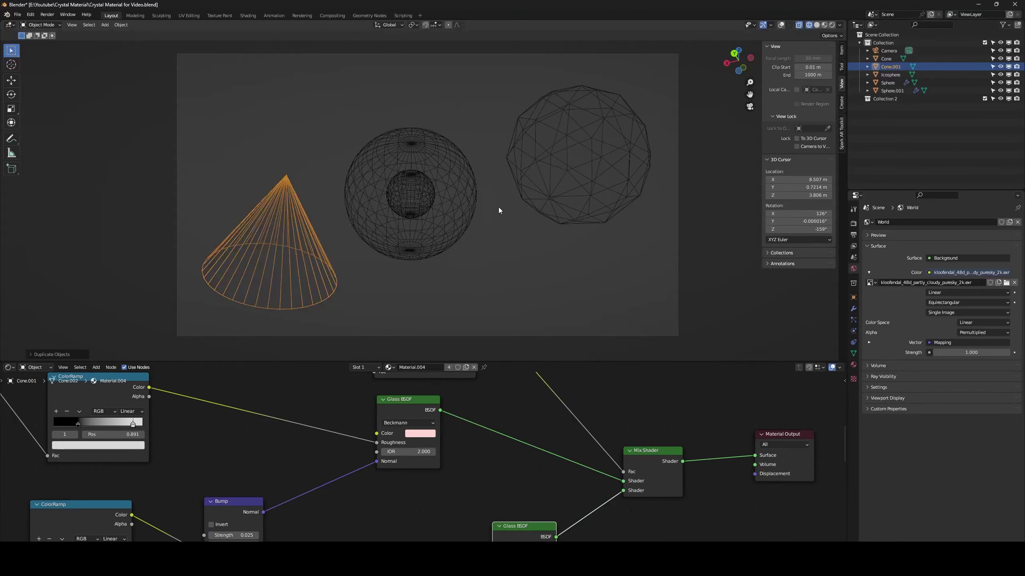
key("s")
left_click(369, 228)
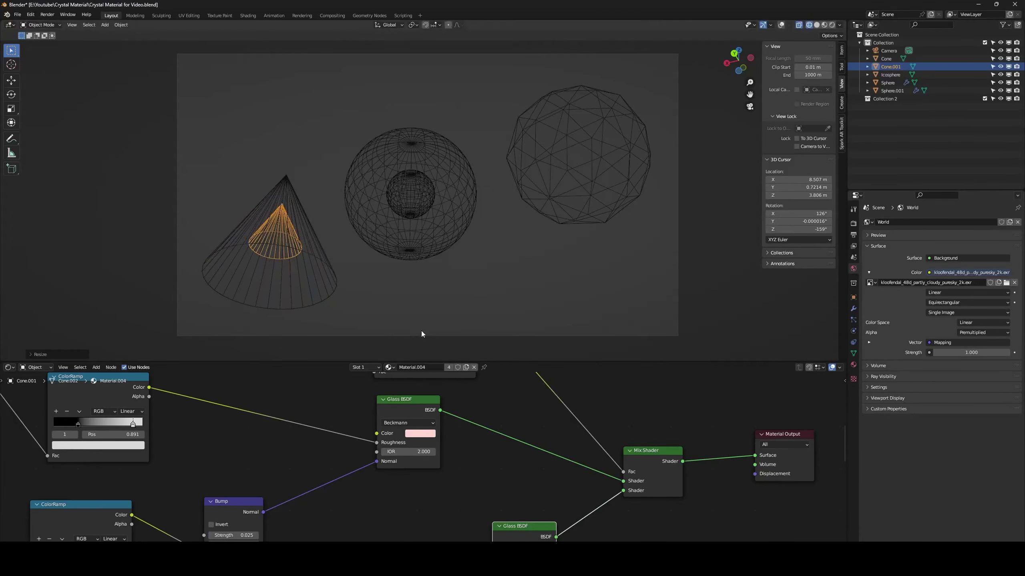
Assign Inside Material to the inner cone and scale it to about 96% of its size in the rendered view
left_click(388, 367)
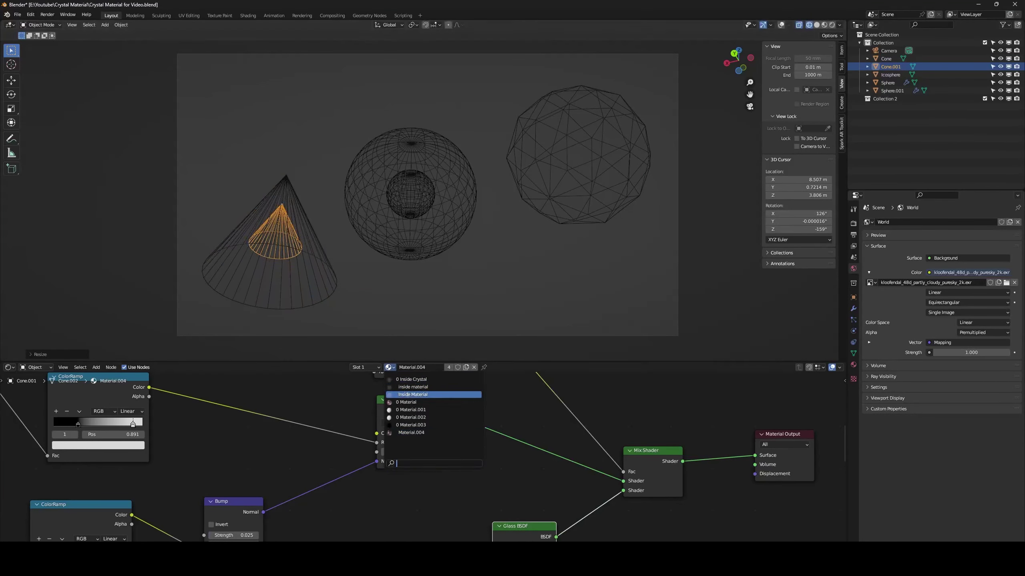
left_click(408, 395)
left_click(409, 182)
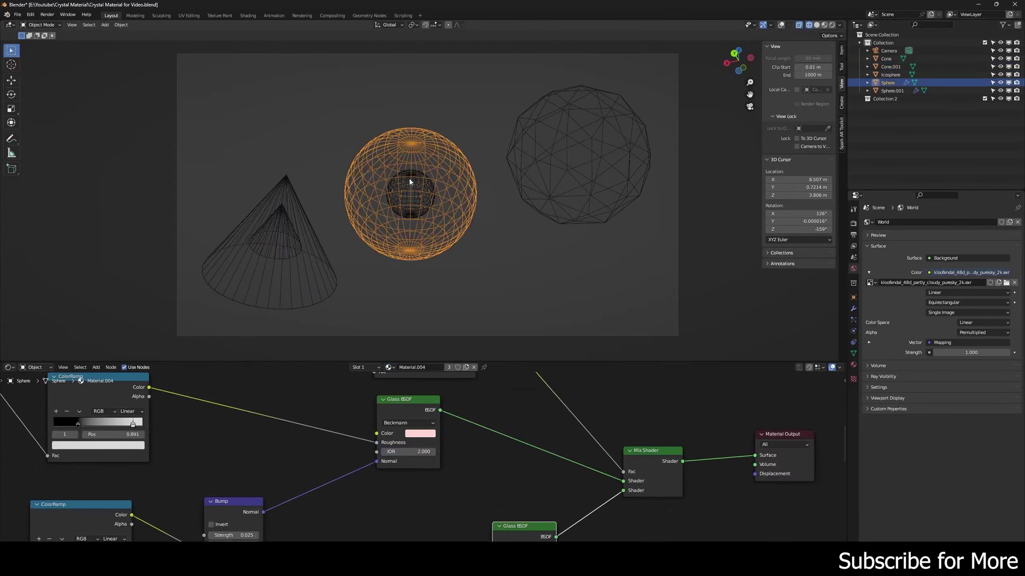
left_click(413, 185)
left_click(274, 244)
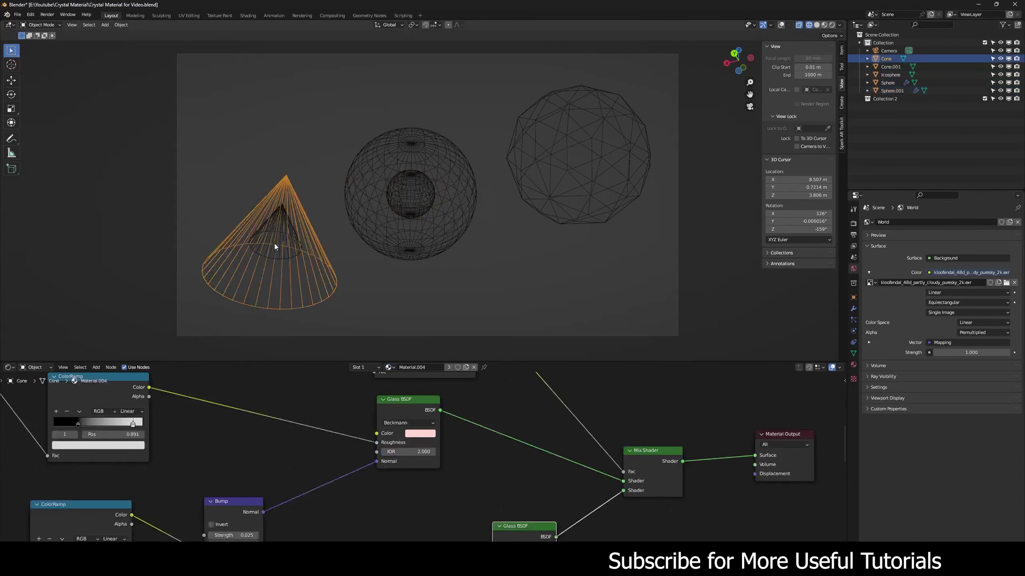
left_click(271, 232)
key("z")
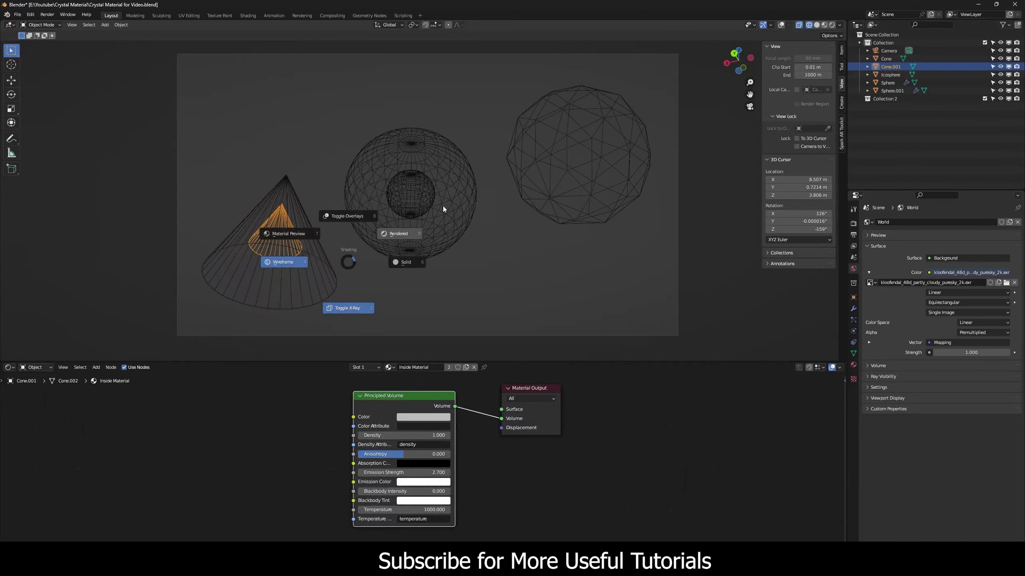
left_click(443, 205)
key("s")
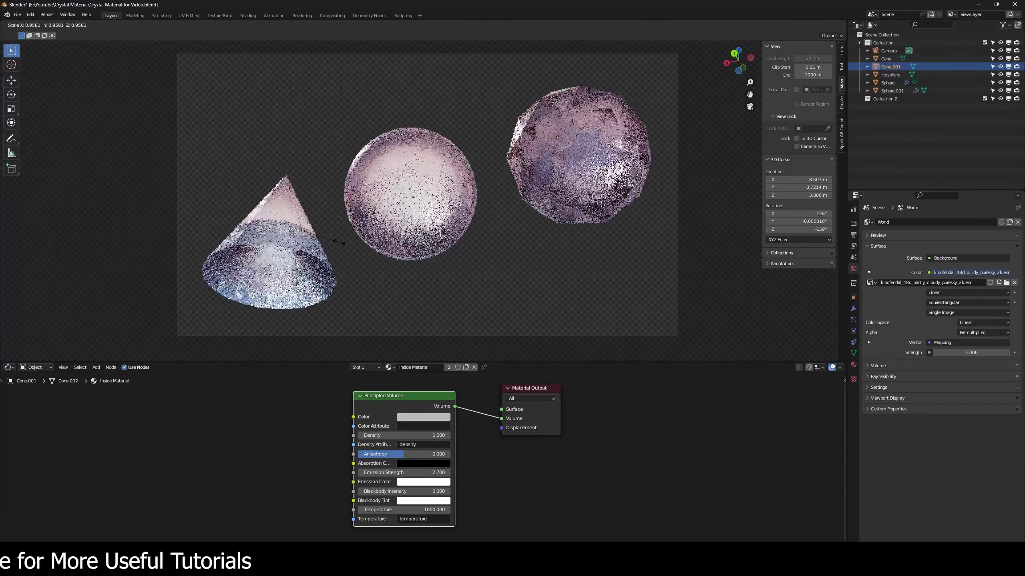
left_click(339, 243)
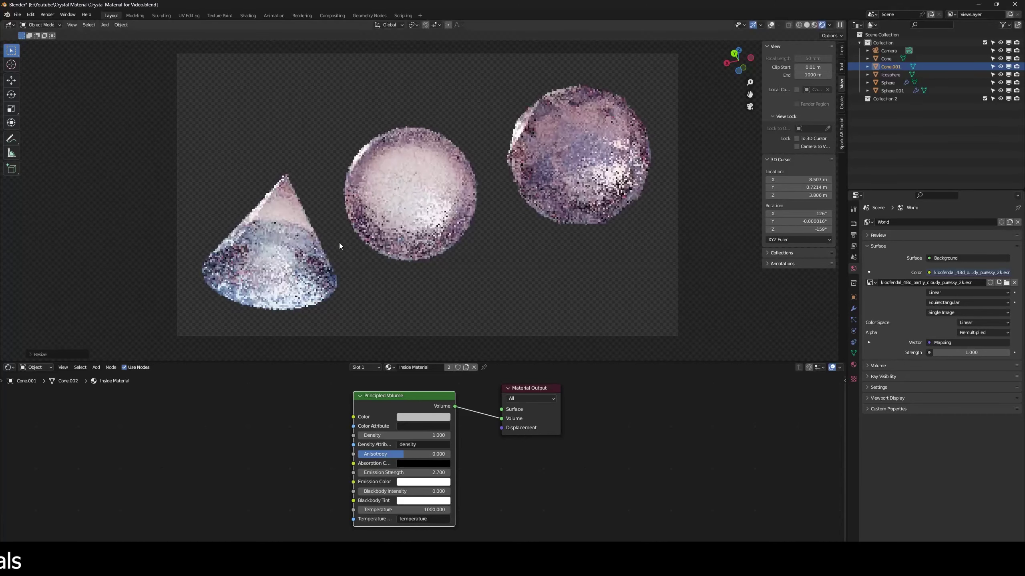
Show the viewport overlays, duplicate the icosphere in place and scale the copy down inside the original
left_click(593, 141)
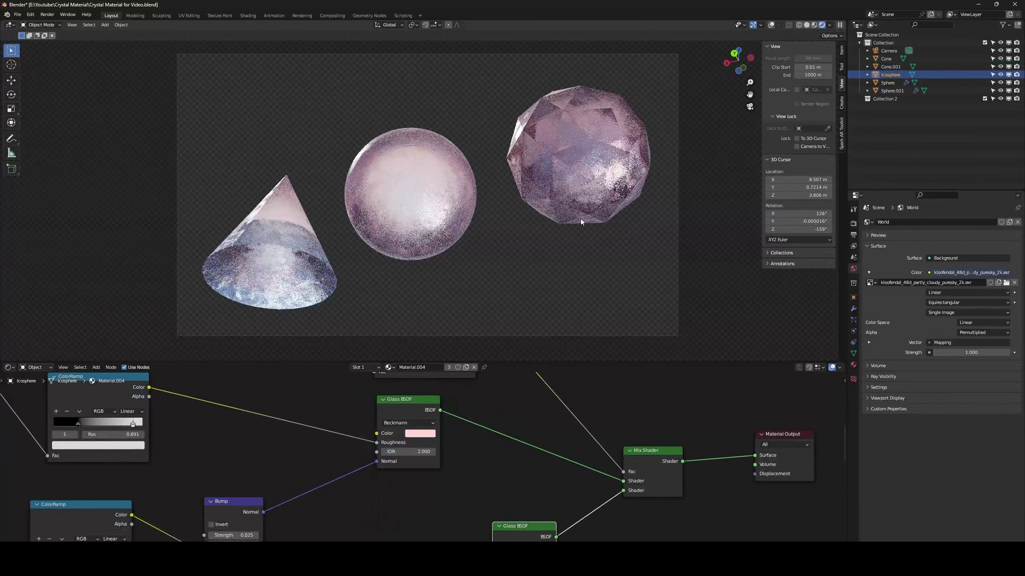
key("shift+alt+z")
key("shift+d")
right_click(683, 146)
key("s")
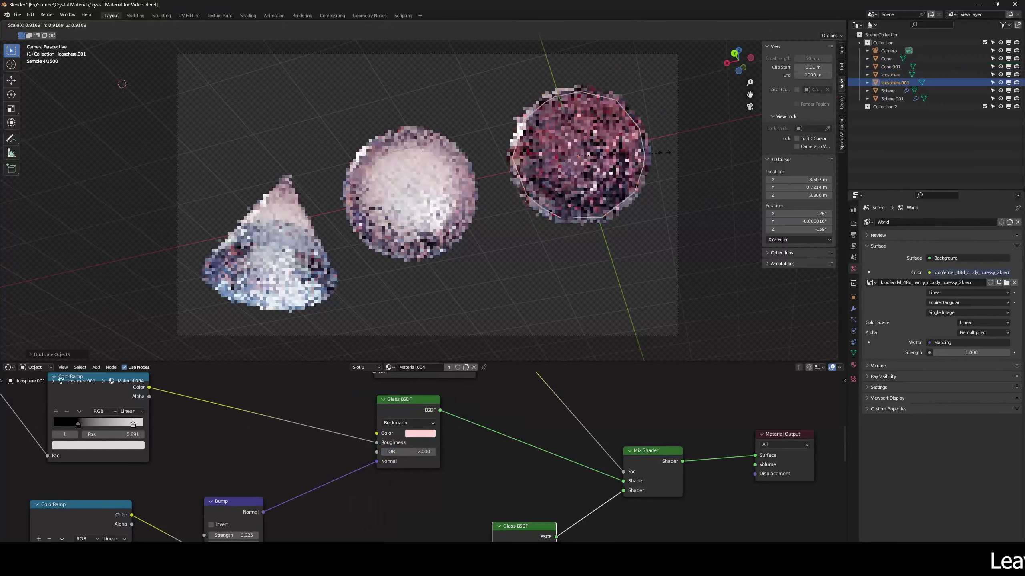
left_click(405, 340)
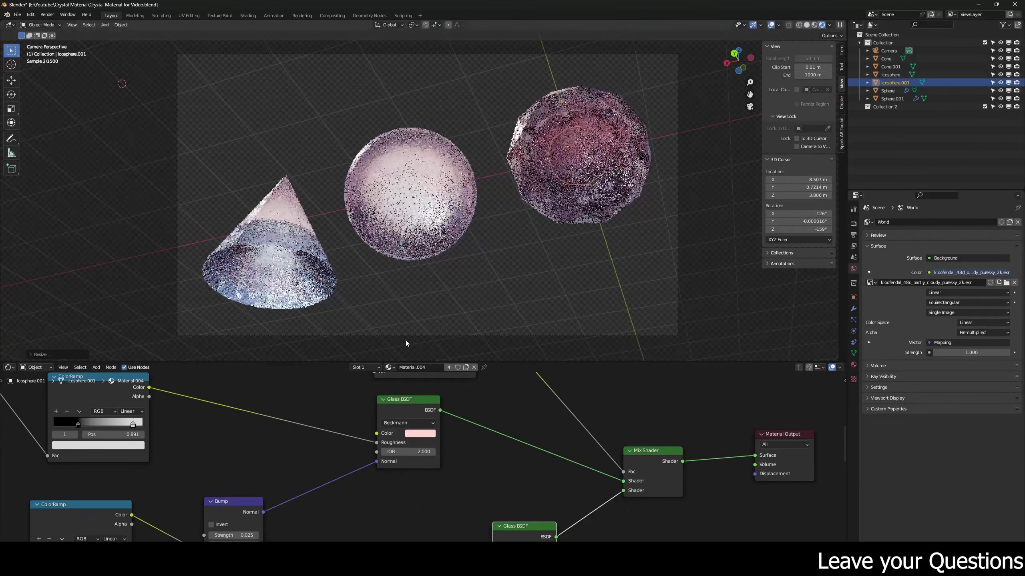
Assign Inside Material to the inner icosphere and scale it to about 80% of its size, checking it in the rendered view
left_click(389, 367)
left_click(420, 394)
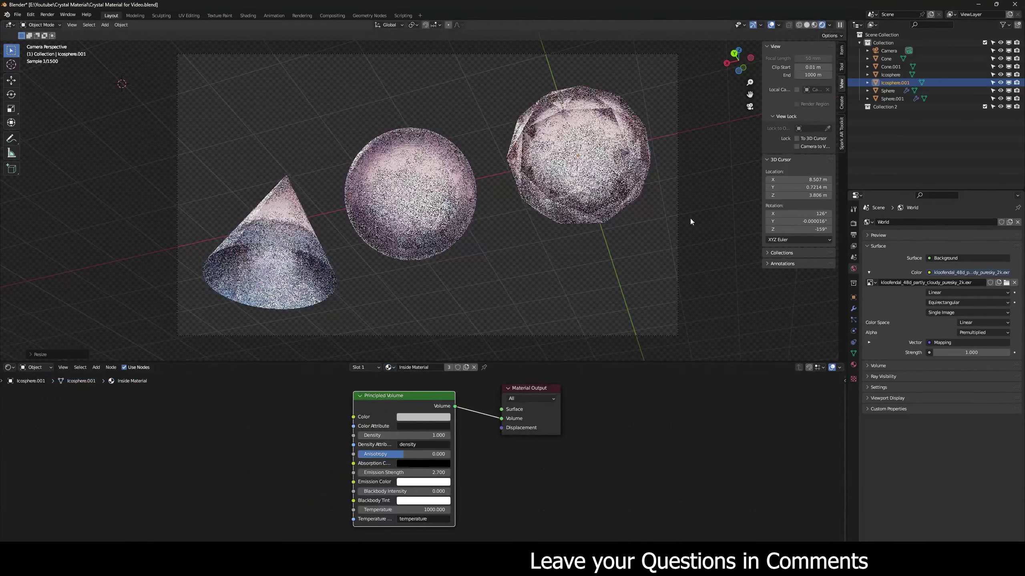
key("s")
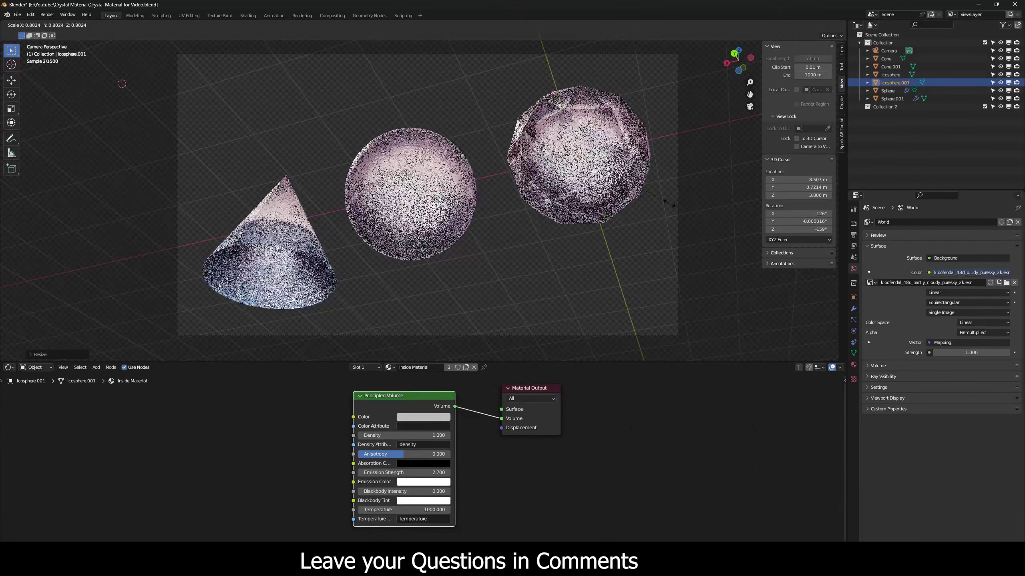
left_click(669, 203)
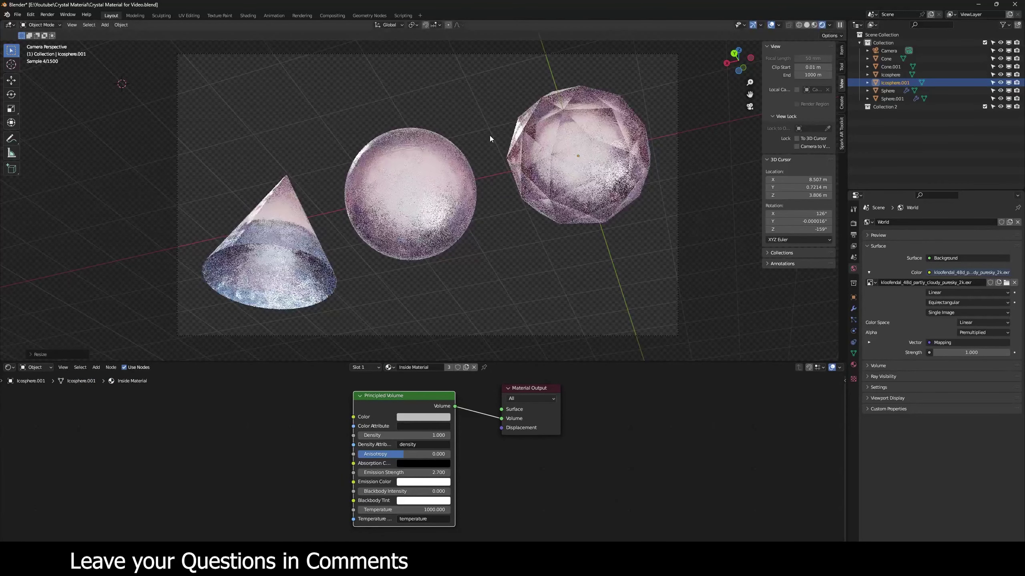
key("shift+z")
key("z")
left_click(545, 187)
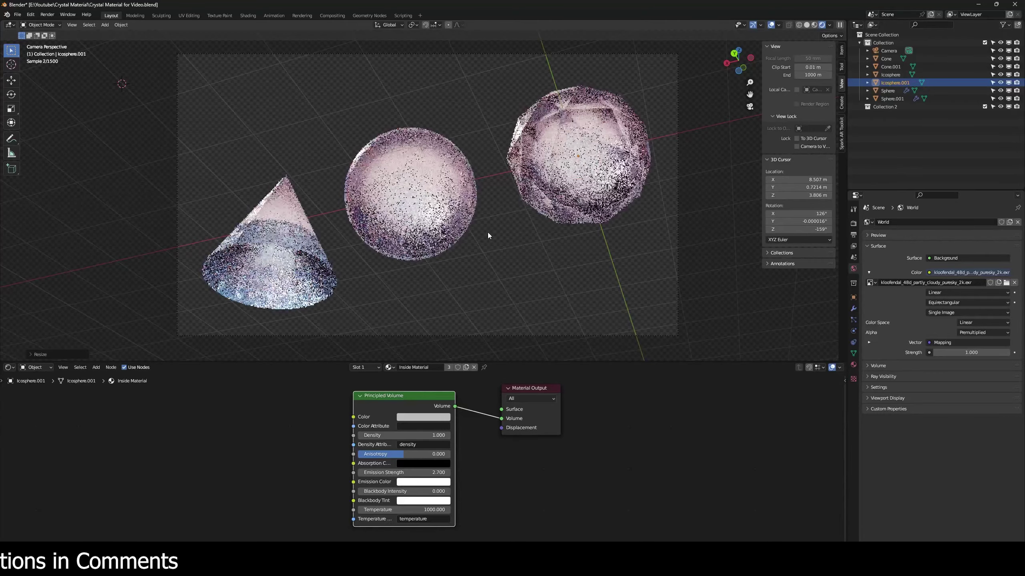